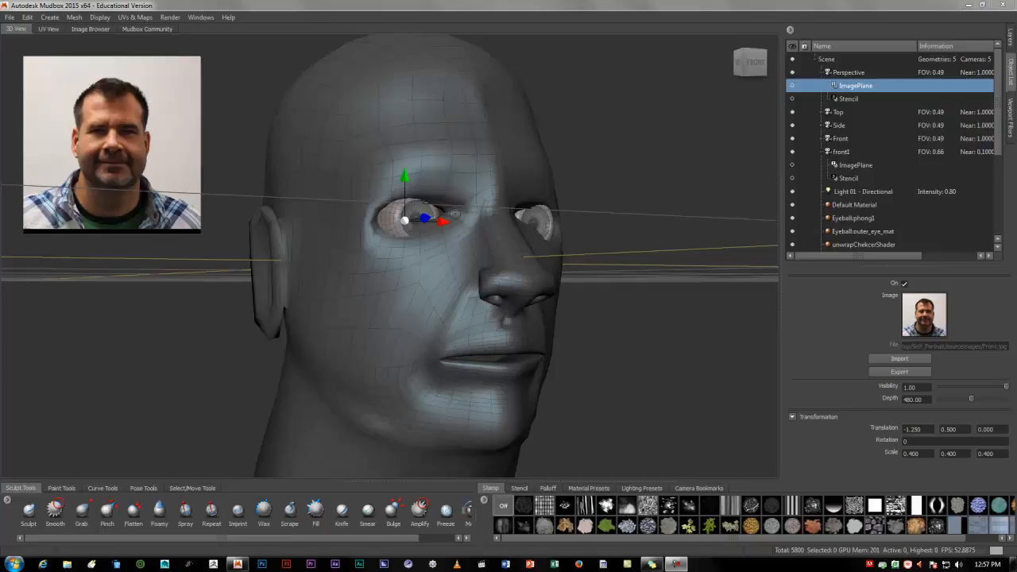
{"action": "left_click", "coordinate": [228, 17]}
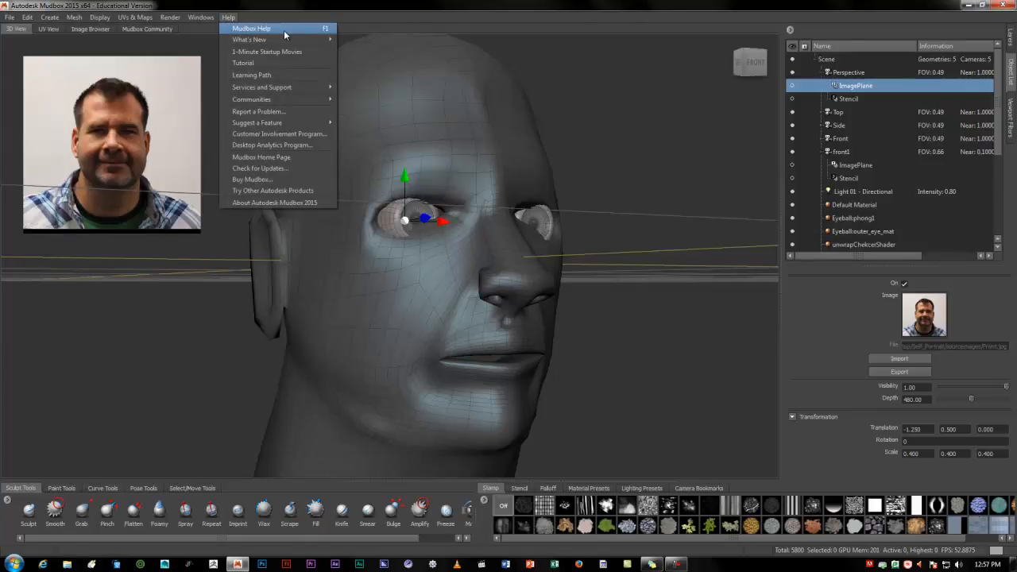
{"action": "left_click", "coordinate": [444, 321]}
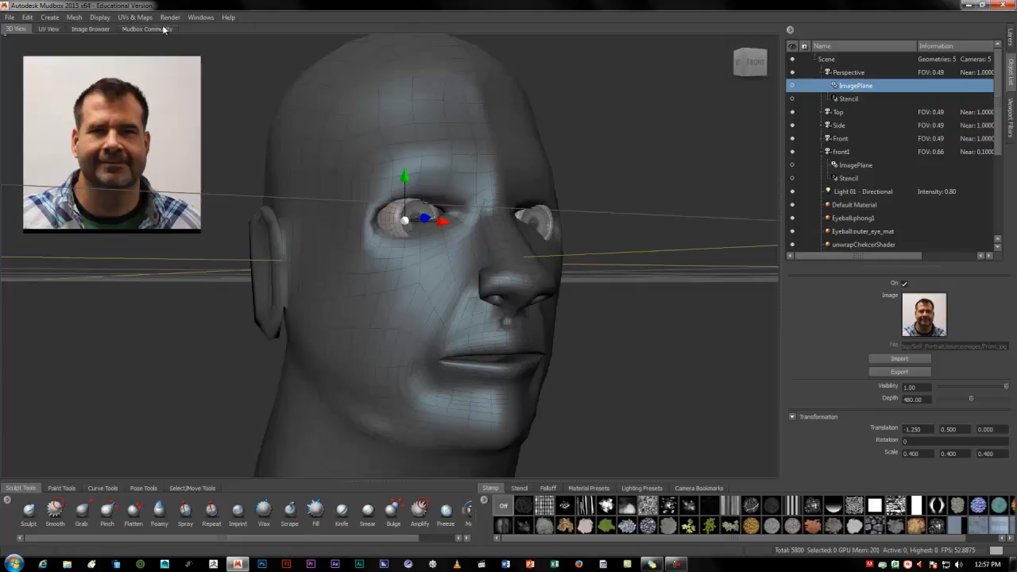
Switch to the UV view and zoom out to examine the displayed UV layout
{"action": "left_click", "coordinate": [49, 30]}
{"action": "scroll", "coordinate": [247, 203], "scroll_direction": "down", "scroll_amount": 4}
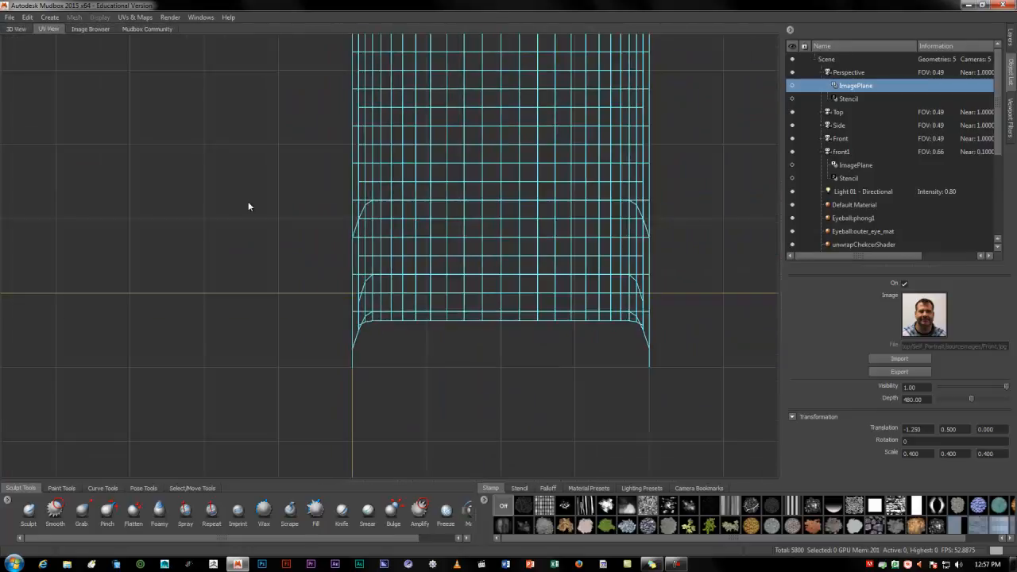
{"action": "scroll", "coordinate": [247, 206], "scroll_direction": "down", "scroll_amount": 2}
Select Self_Portrait_Mesh in the object list and frame its layout in the UV view
{"action": "left_click", "coordinate": [17, 30]}
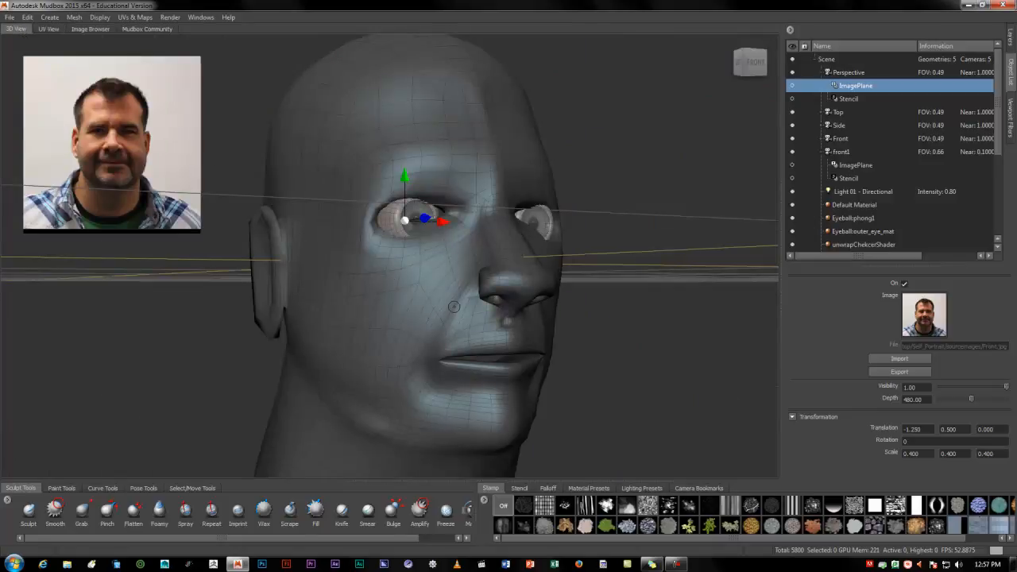
{"action": "scroll", "coordinate": [850, 206], "scroll_direction": "down", "scroll_amount": 4}
{"action": "left_click", "coordinate": [848, 193]}
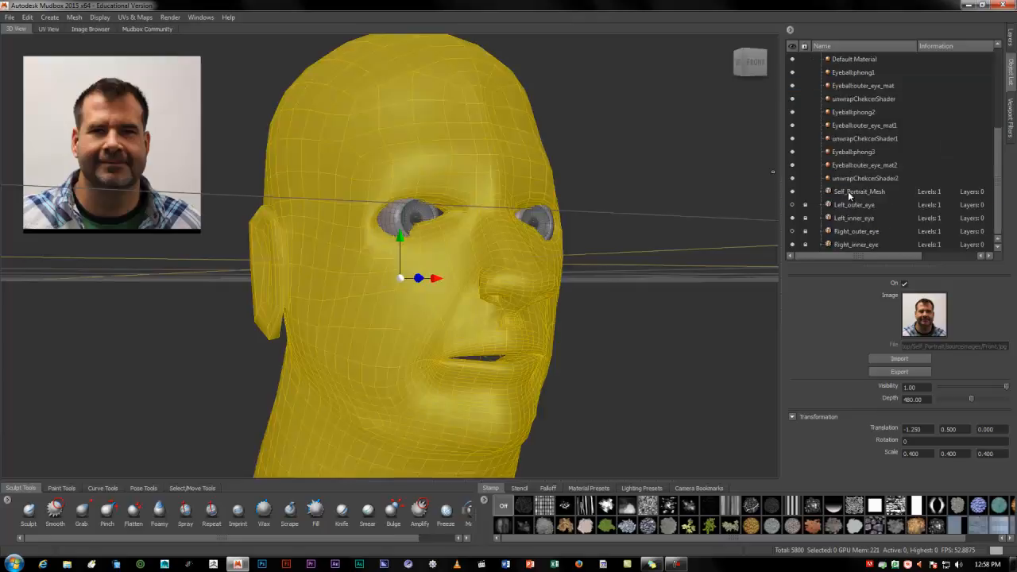
{"action": "left_click", "coordinate": [46, 29]}
{"action": "key", "text": "f"}
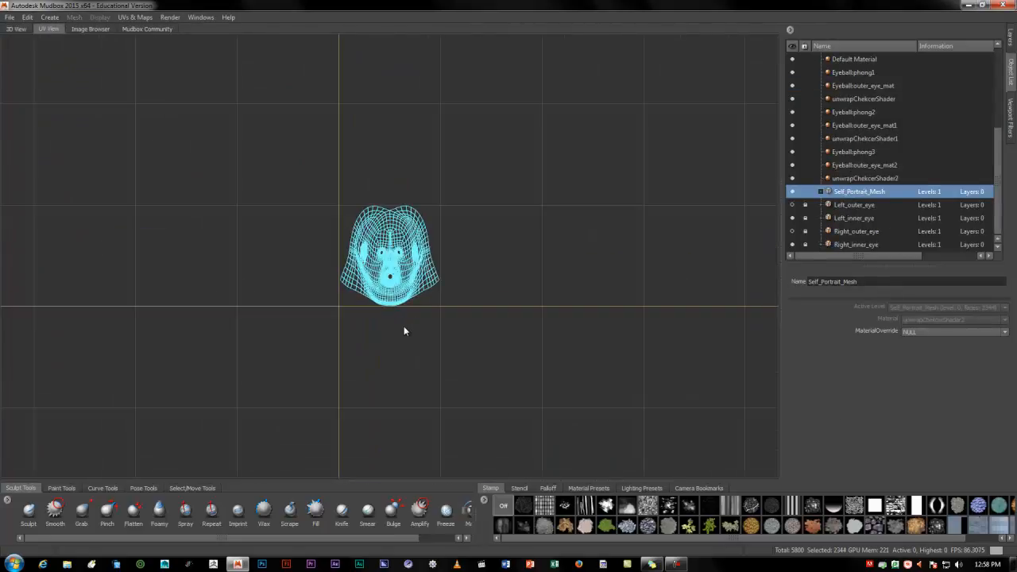
Look at the Image Browser and examine the profiles and tutorials on the Mudbox Community home page
{"action": "left_click", "coordinate": [83, 28]}
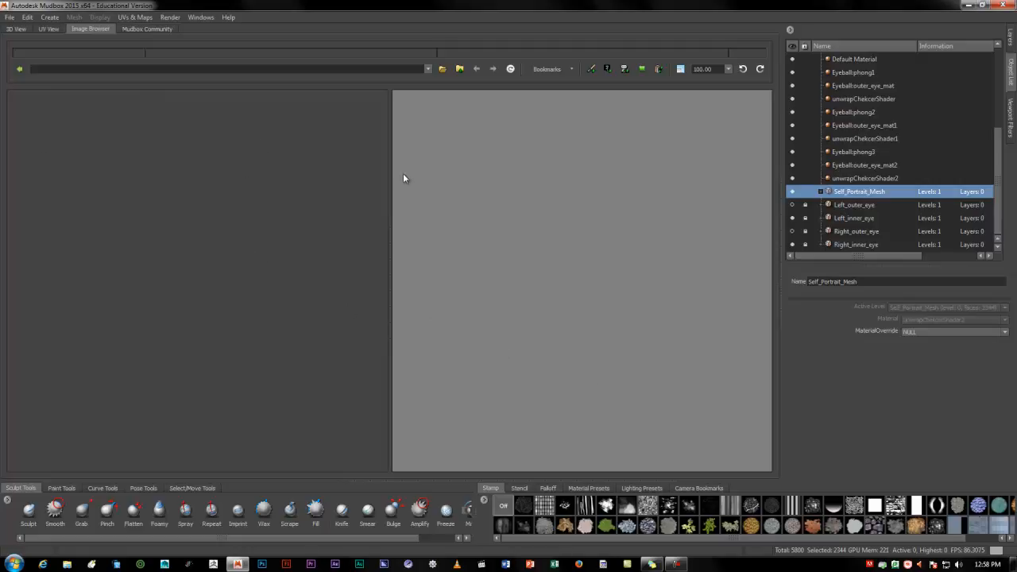
{"action": "left_click", "coordinate": [133, 30]}
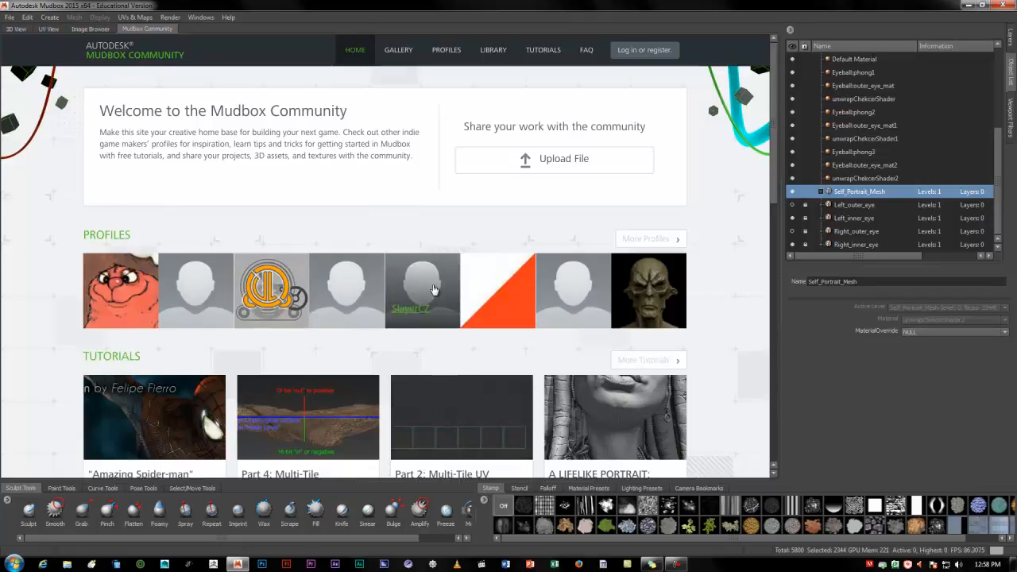
{"action": "scroll", "coordinate": [421, 292], "scroll_direction": "down", "scroll_amount": 1}
{"action": "scroll", "coordinate": [516, 357], "scroll_direction": "down", "scroll_amount": 2}
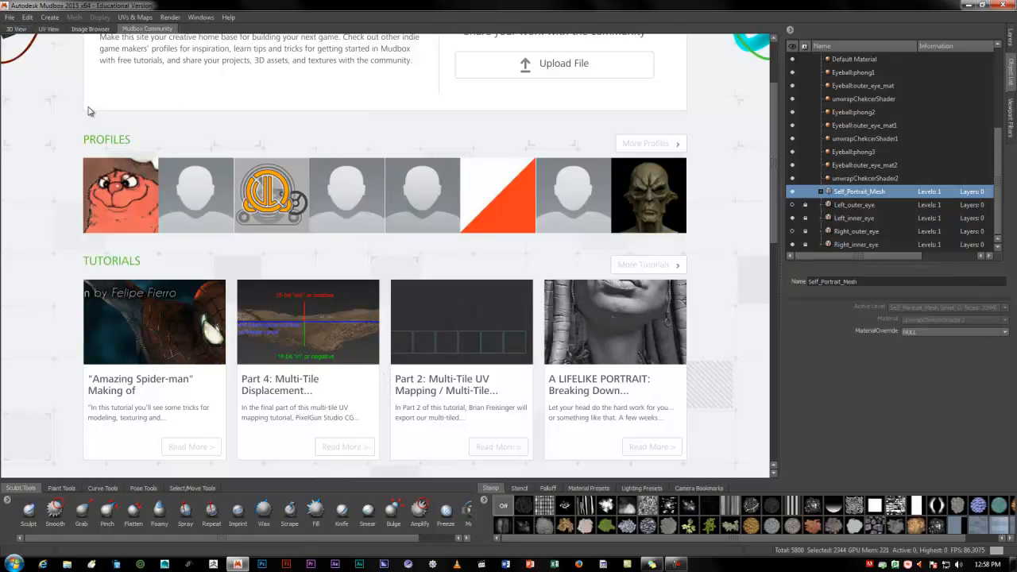
Return to the 3D view, orbit the head to face front and activate the Sculpt tool
{"action": "left_click", "coordinate": [20, 31]}
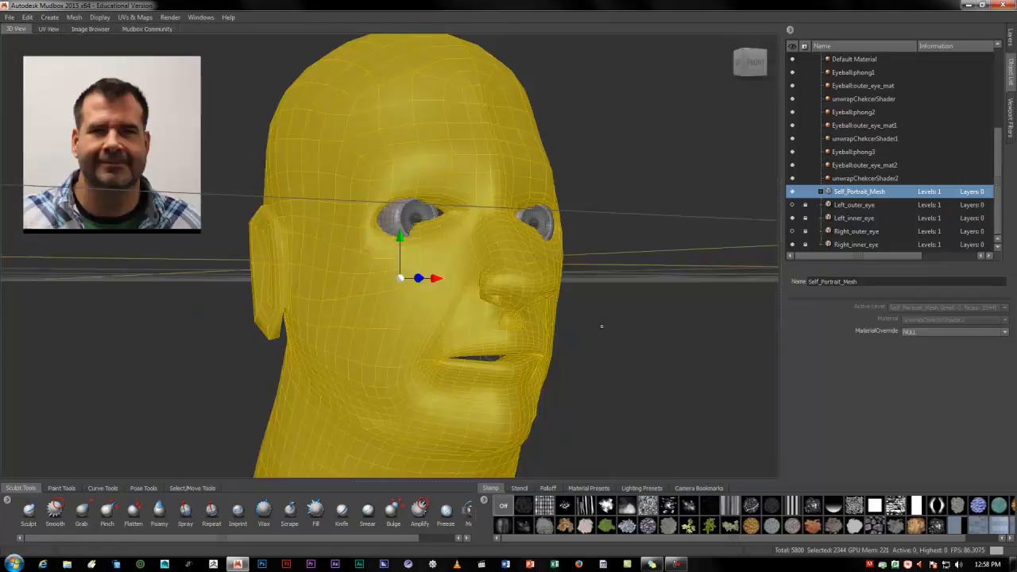
{"action": "left_click_drag", "start_coordinate": [599, 323], "coordinate": [605, 342], "text": "alt"}
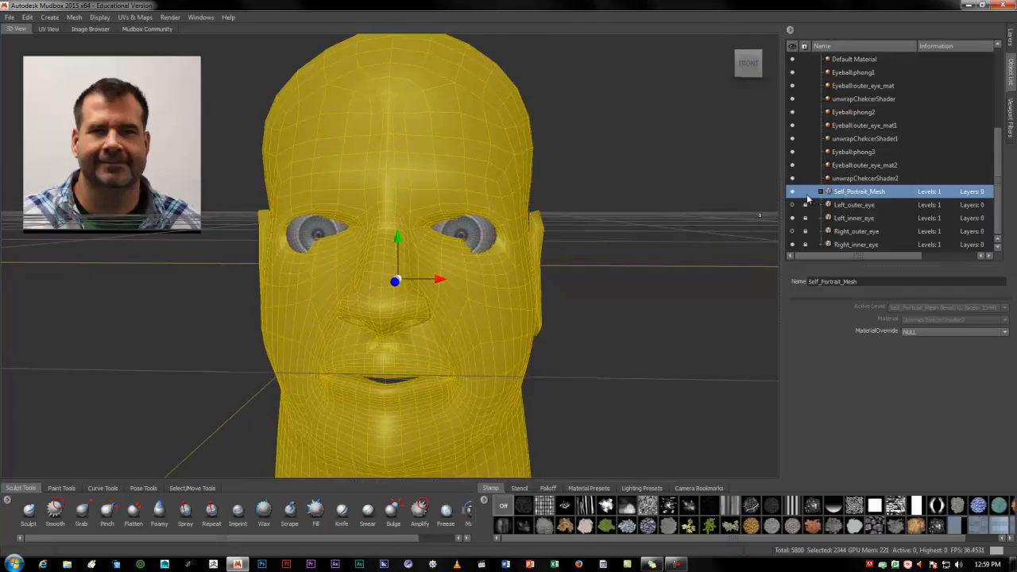
{"action": "key", "text": "1"}
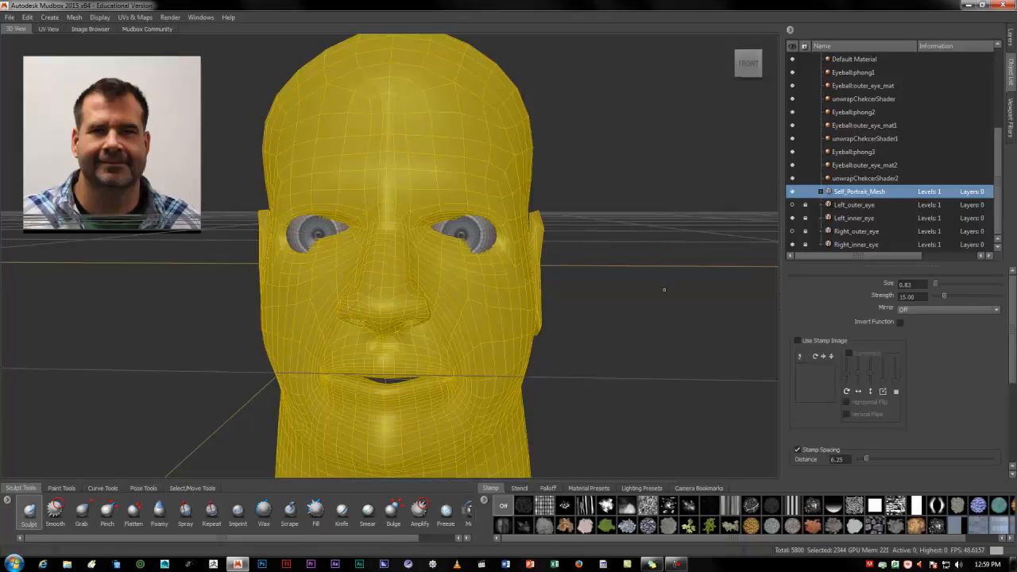
Inspect the properties of Left_outer_eye, Self_Portrait_Mesh and unwrapChekcerShader2, and check the head's UV layout
{"action": "left_click", "coordinate": [842, 205]}
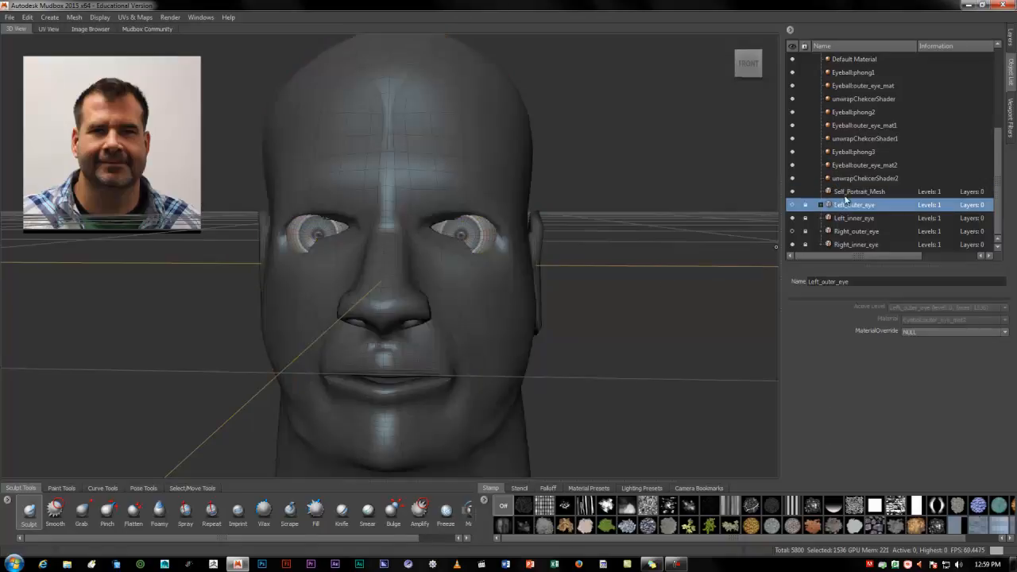
{"action": "left_click", "coordinate": [844, 193]}
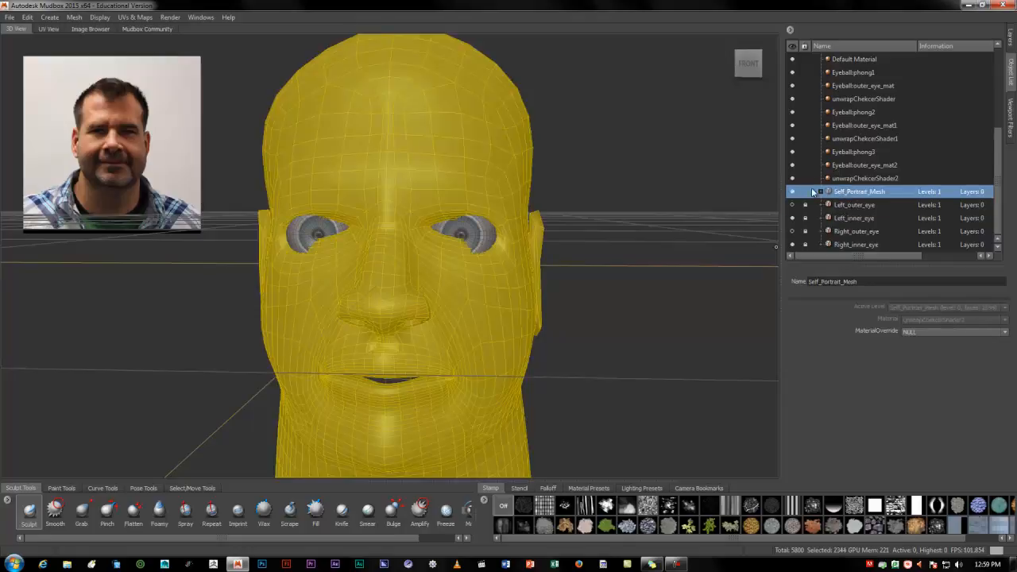
{"action": "left_click", "coordinate": [842, 179]}
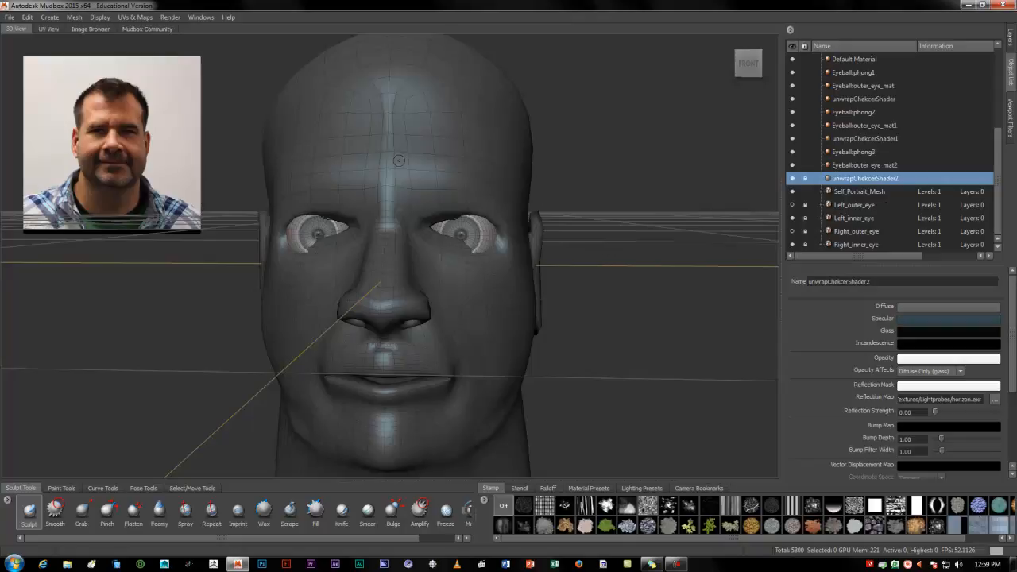
{"action": "left_click", "coordinate": [43, 29]}
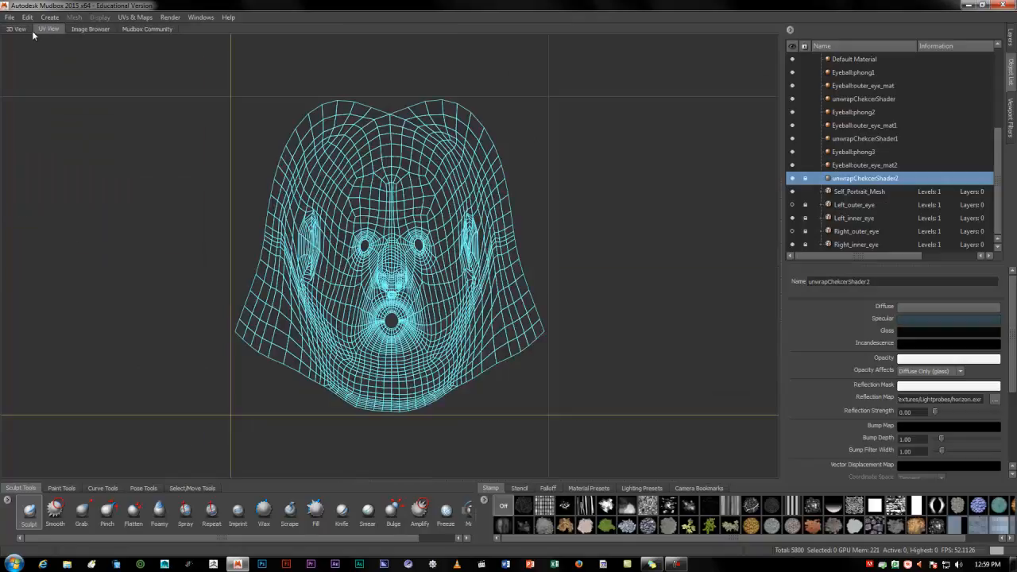
{"action": "left_click", "coordinate": [18, 29]}
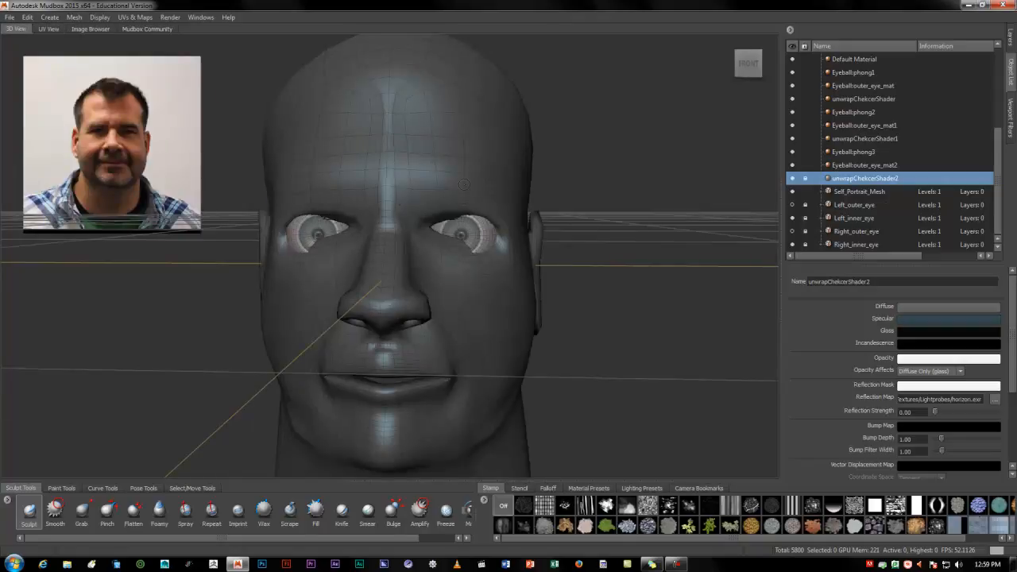
Show the layers and compare the sculpt layers with the paint layers of the portrait mesh
{"action": "left_click", "coordinate": [1011, 39]}
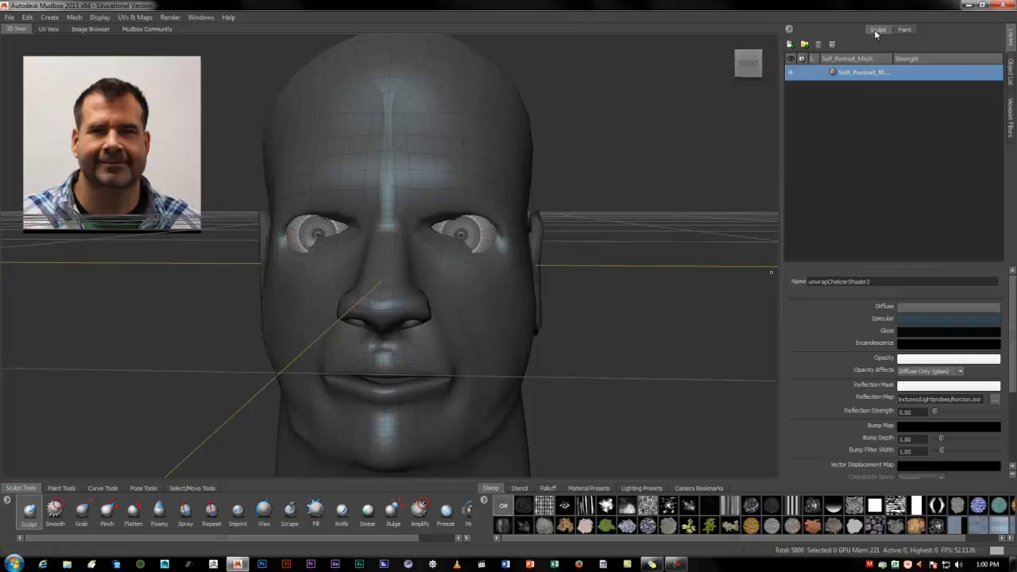
{"action": "left_click", "coordinate": [905, 30]}
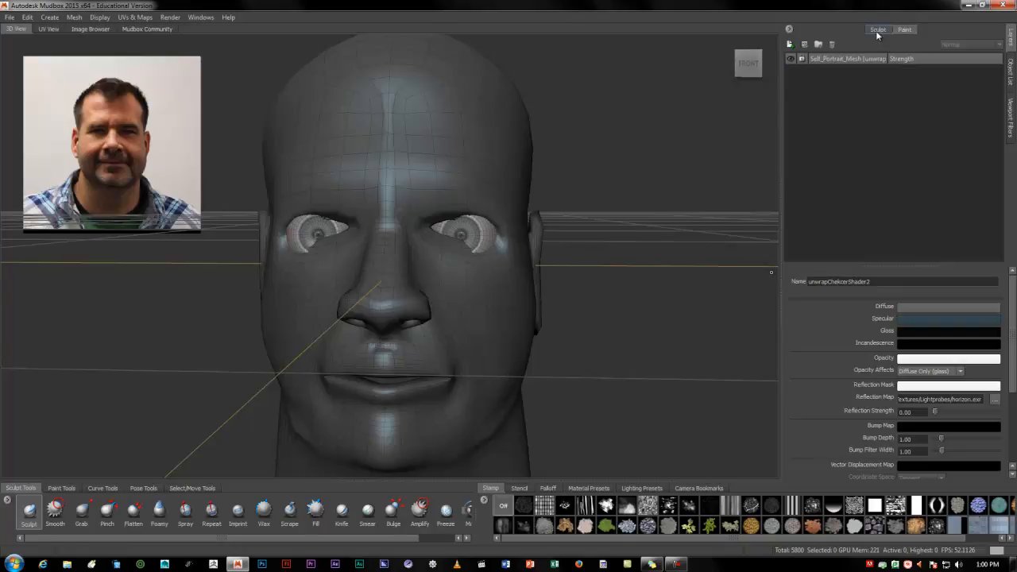
{"action": "left_click", "coordinate": [875, 32]}
{"action": "left_click", "coordinate": [898, 32]}
Browse the scene's object list and select Light 01 - Directional to show its properties
{"action": "left_click", "coordinate": [1009, 84]}
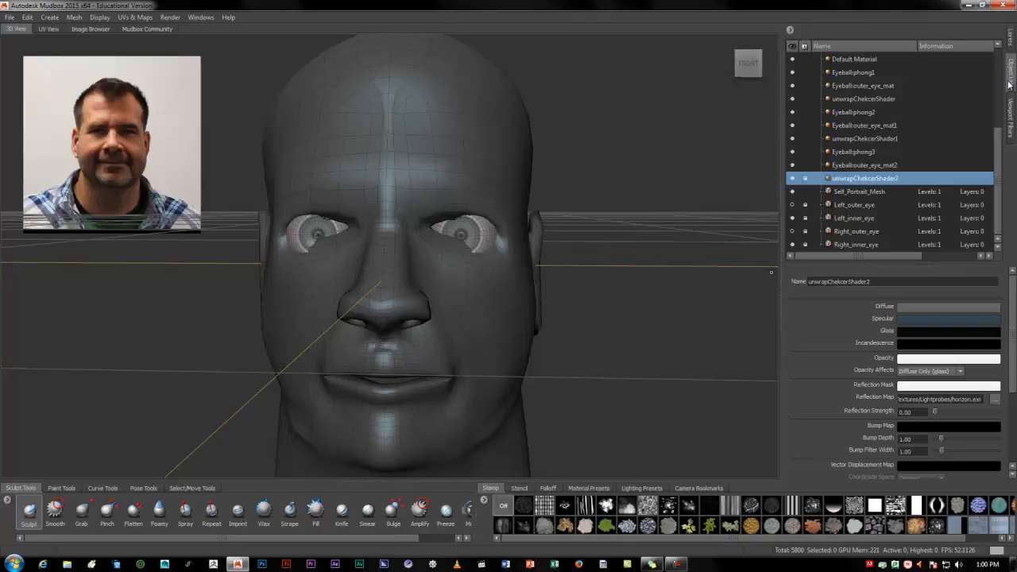
{"action": "left_click_drag", "start_coordinate": [999, 205], "coordinate": [1003, 228]}
{"action": "left_click_drag", "start_coordinate": [998, 213], "coordinate": [996, 144]}
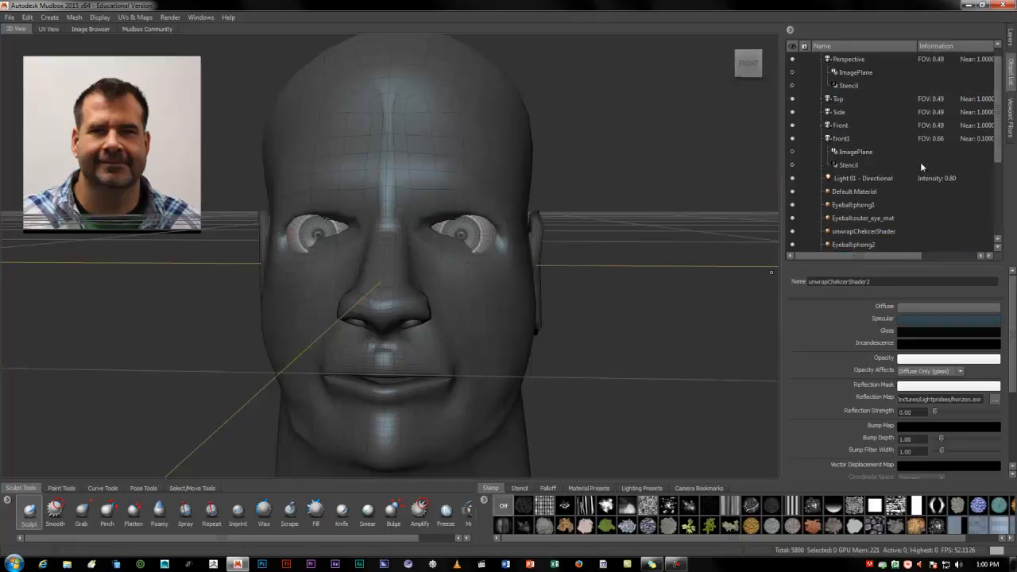
{"action": "left_click", "coordinate": [863, 181]}
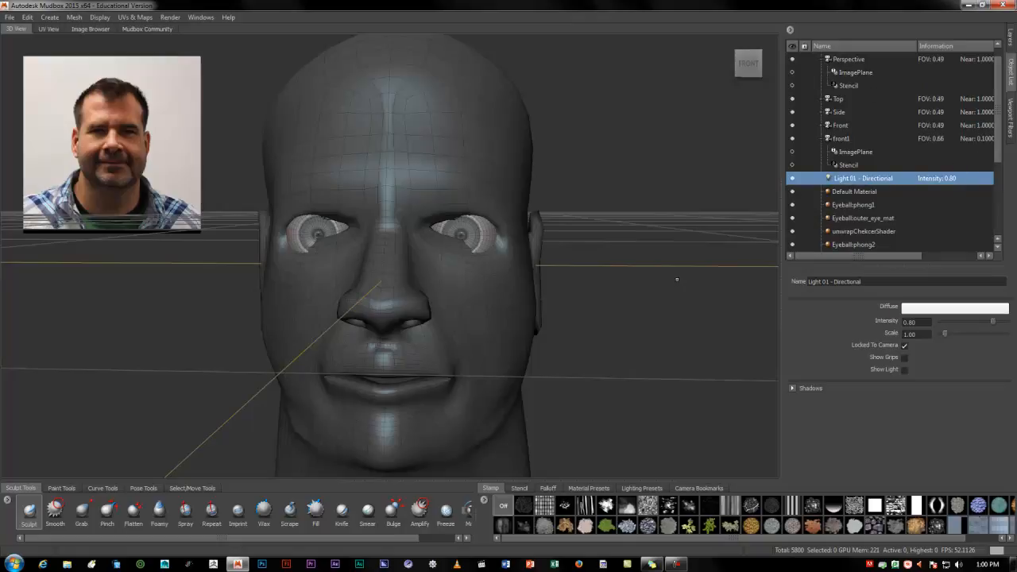
Preview the Tonemapper and Normal Map viewport filters on the head, turning each one off again
{"action": "left_click", "coordinate": [1009, 134]}
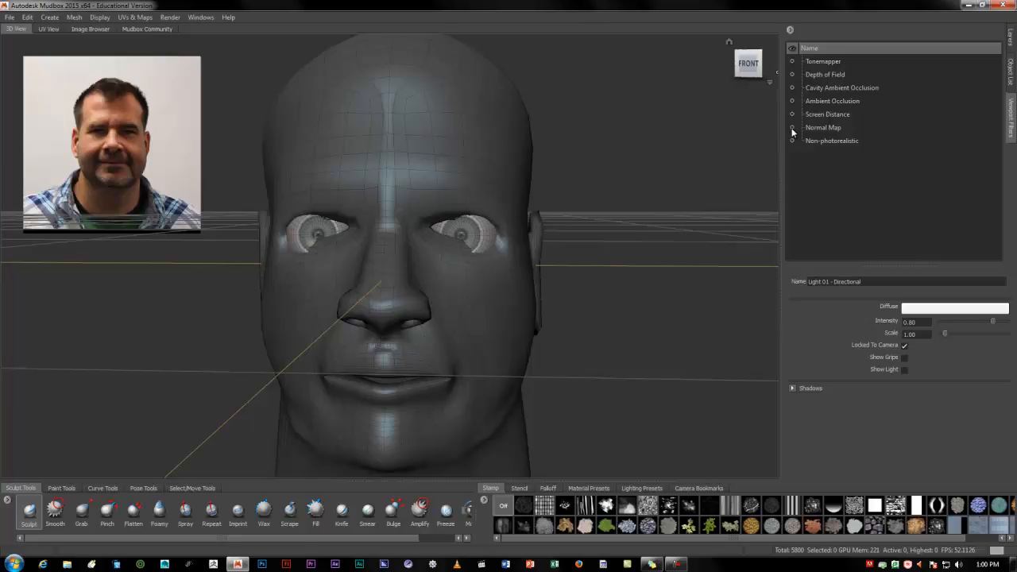
{"action": "left_click", "coordinate": [791, 75]}
{"action": "left_click", "coordinate": [792, 62]}
{"action": "left_click", "coordinate": [792, 62]}
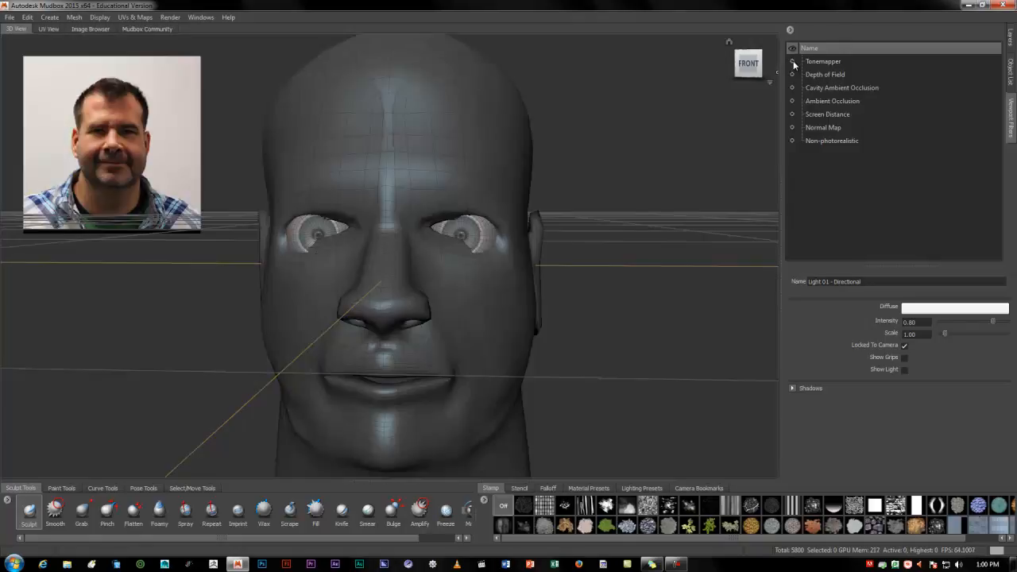
{"action": "left_click", "coordinate": [792, 128]}
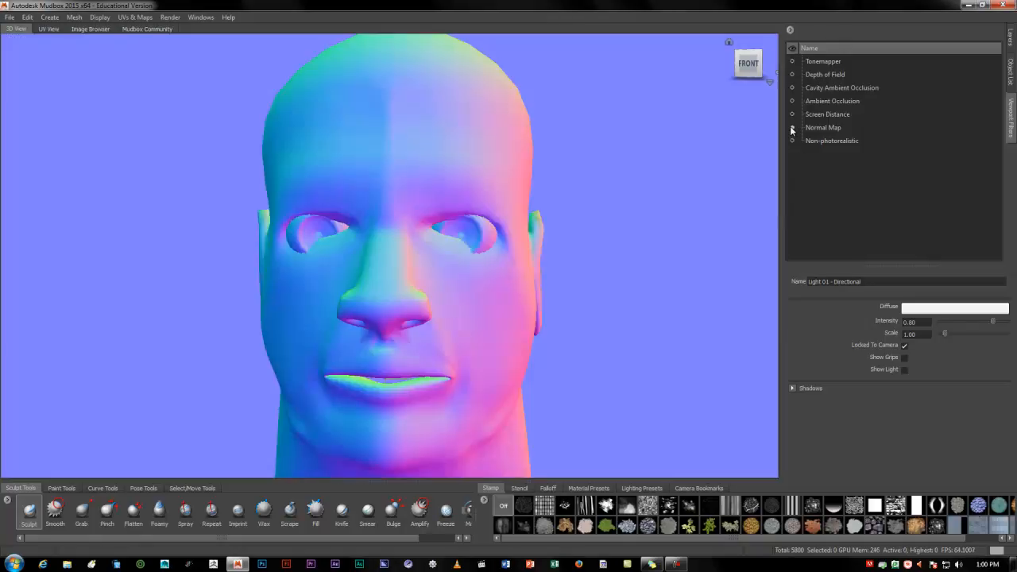
{"action": "left_click", "coordinate": [792, 128]}
Preview the Screen Distance, Ambient Occlusion and Cavity Ambient Occlusion filters one at a time, turning each off again
{"action": "left_click", "coordinate": [793, 115]}
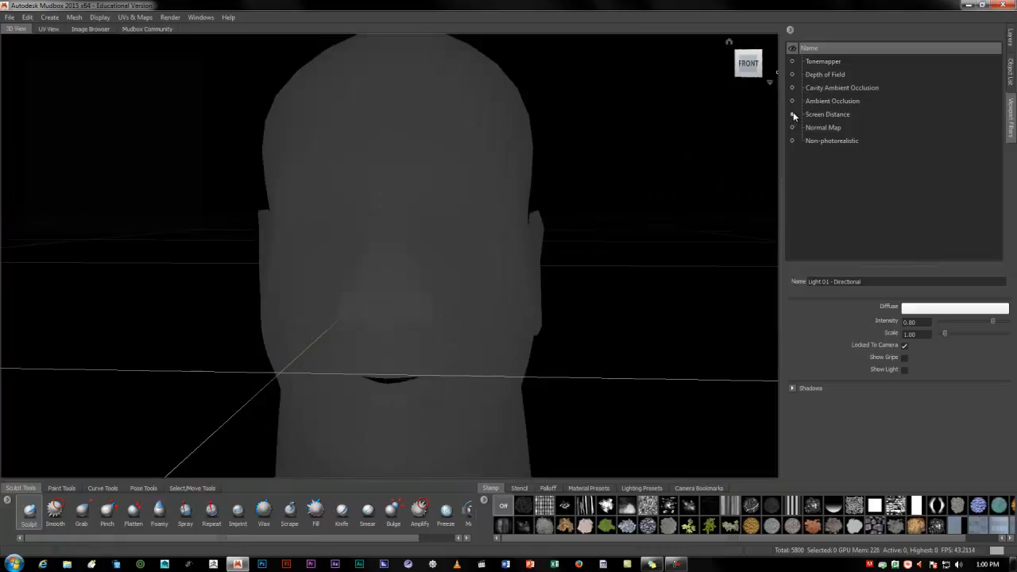
{"action": "left_click", "coordinate": [793, 115]}
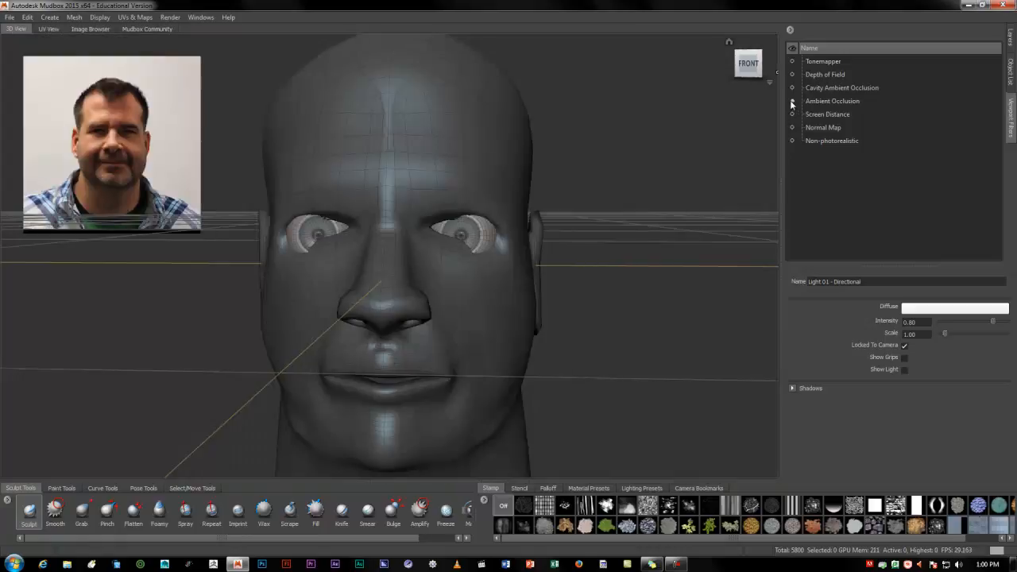
{"action": "left_click", "coordinate": [792, 101]}
{"action": "left_click", "coordinate": [792, 101]}
{"action": "left_click", "coordinate": [792, 88]}
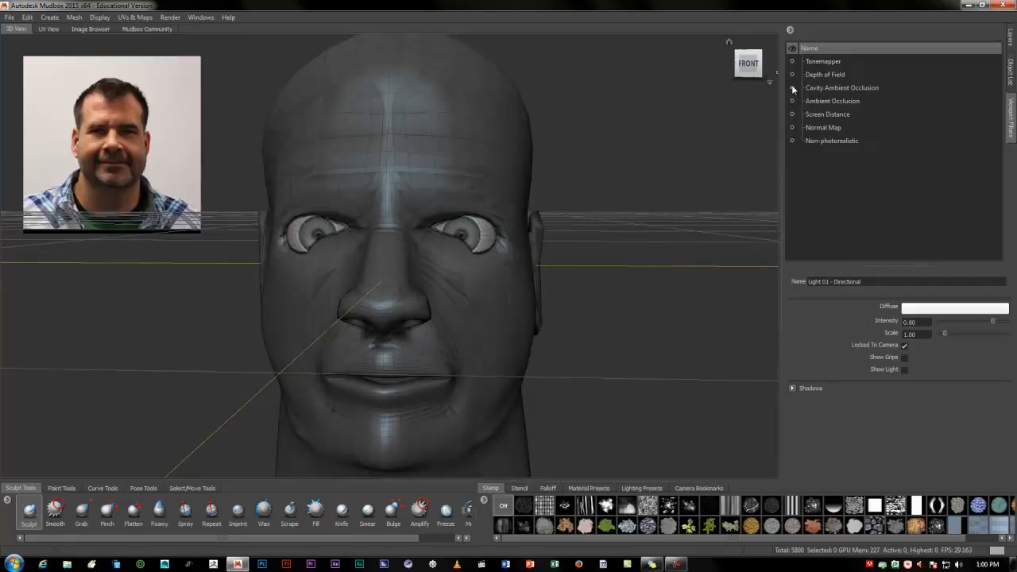
{"action": "left_click", "coordinate": [792, 89]}
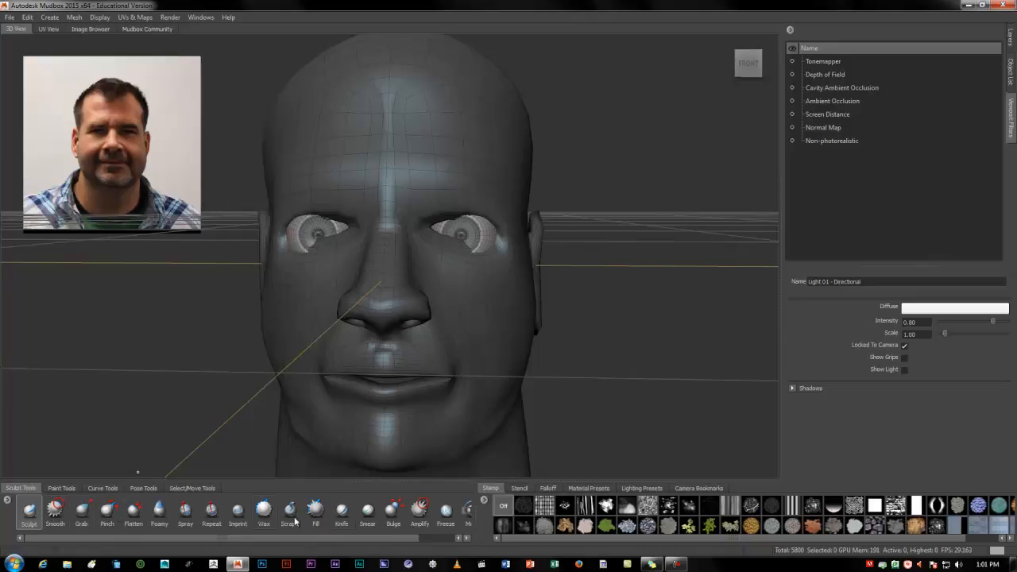
Show the paint tools, review the Projection and Eyedropper settings, and activate the Paint Brush
{"action": "left_click", "coordinate": [62, 488]}
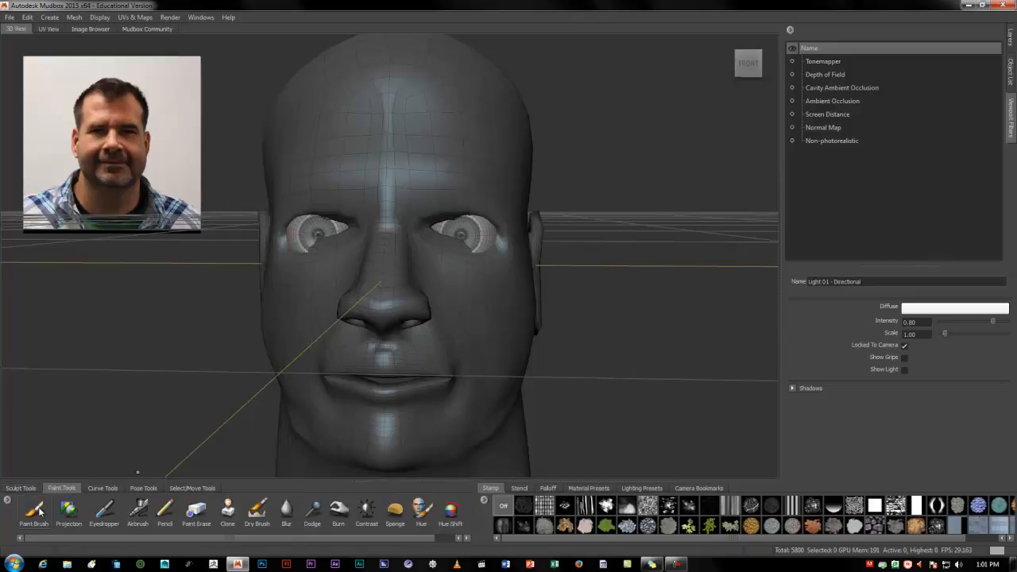
{"action": "left_click", "coordinate": [34, 512]}
{"action": "left_click", "coordinate": [69, 516]}
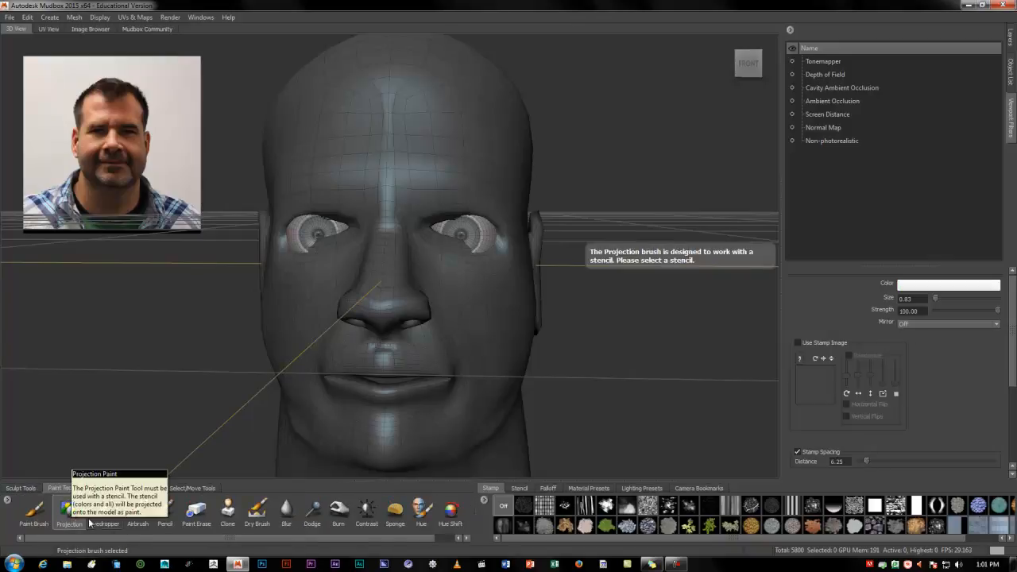
{"action": "left_click", "coordinate": [104, 513]}
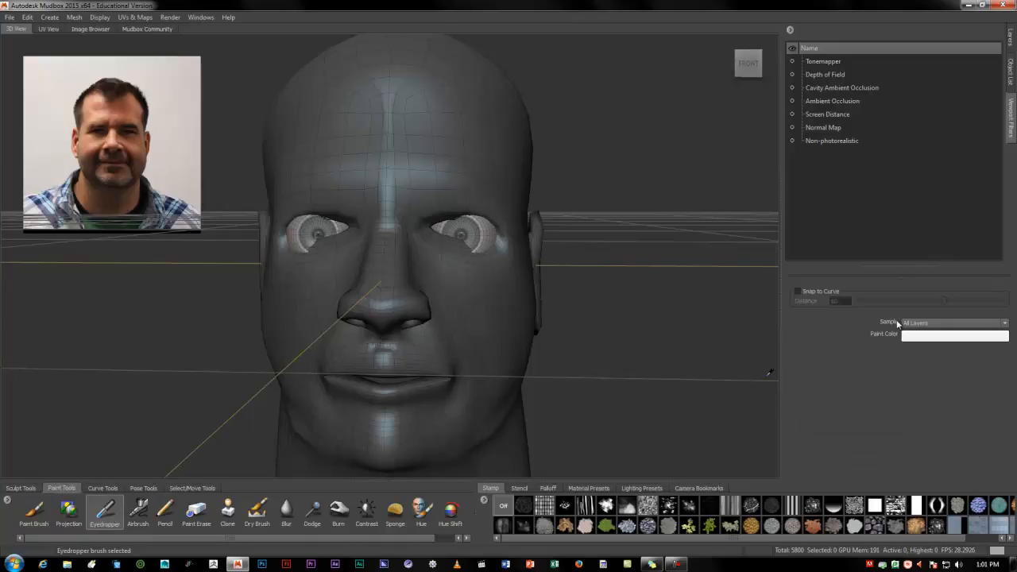
{"action": "left_click", "coordinate": [48, 517]}
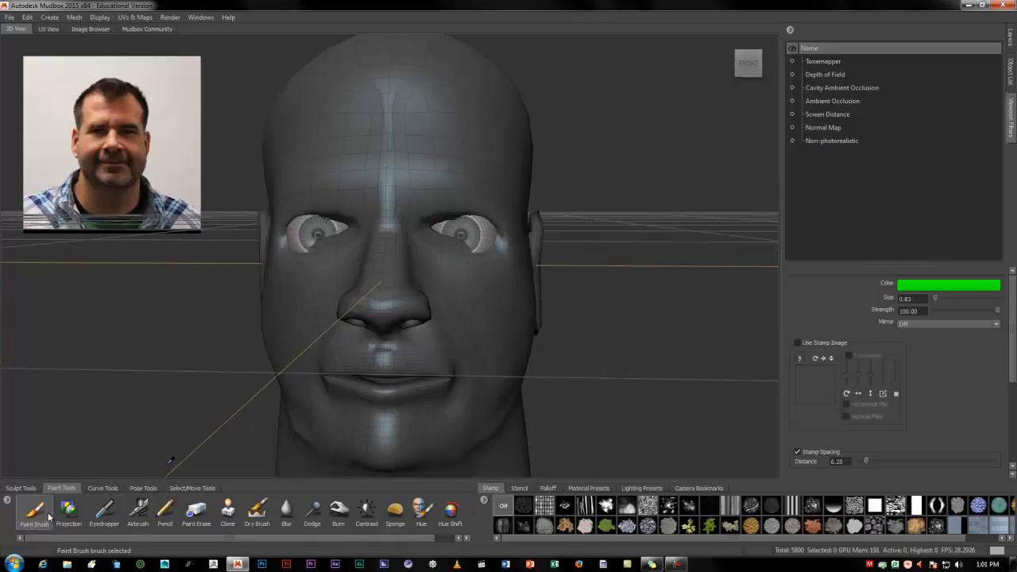
Show the mesh's paint layers and go through the Projection, Eyedropper, Airbrush and Pencil paint tools
{"action": "left_click", "coordinate": [1011, 46]}
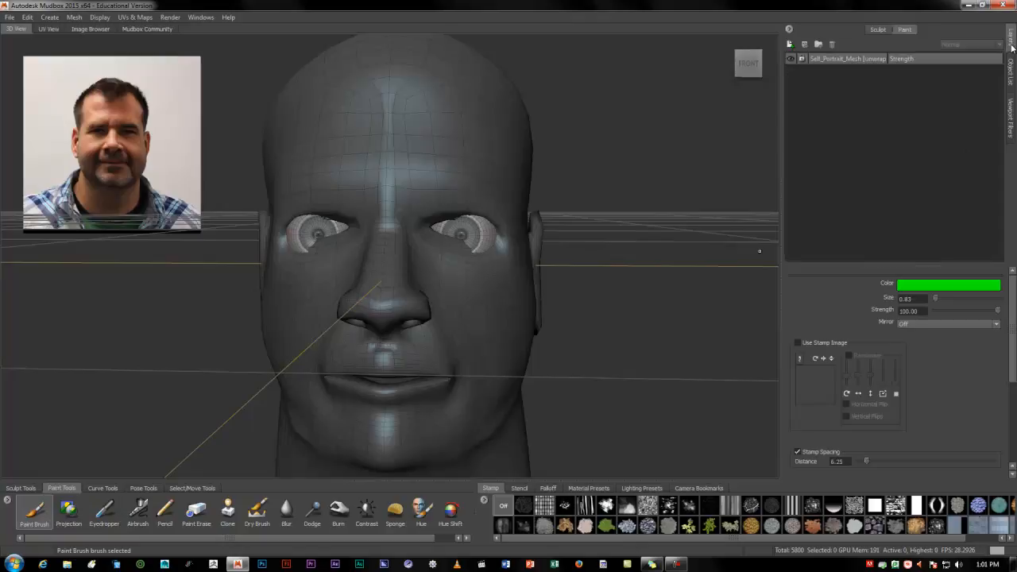
{"action": "left_click", "coordinate": [69, 512]}
{"action": "left_click", "coordinate": [104, 513]}
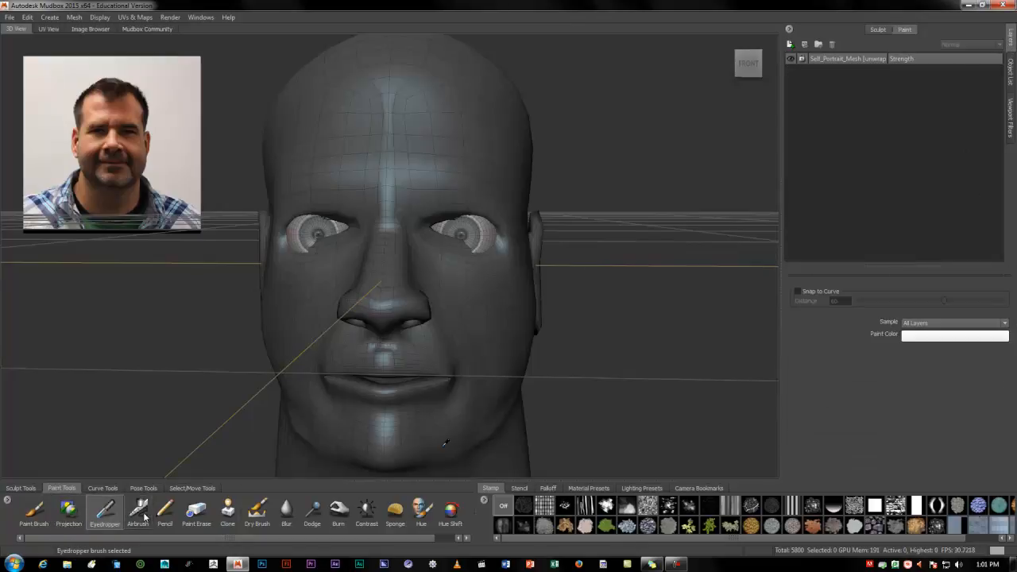
{"action": "left_click", "coordinate": [143, 515]}
{"action": "left_click", "coordinate": [165, 515]}
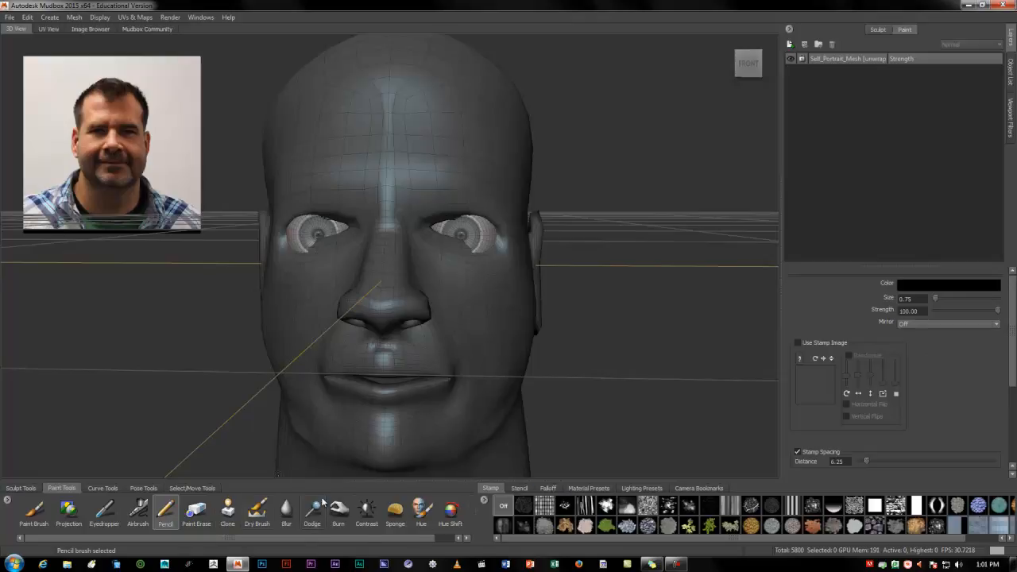
Look through the curve, pose, select/move and paint tool sets, ending on the sculpt tools
{"action": "left_click", "coordinate": [106, 487]}
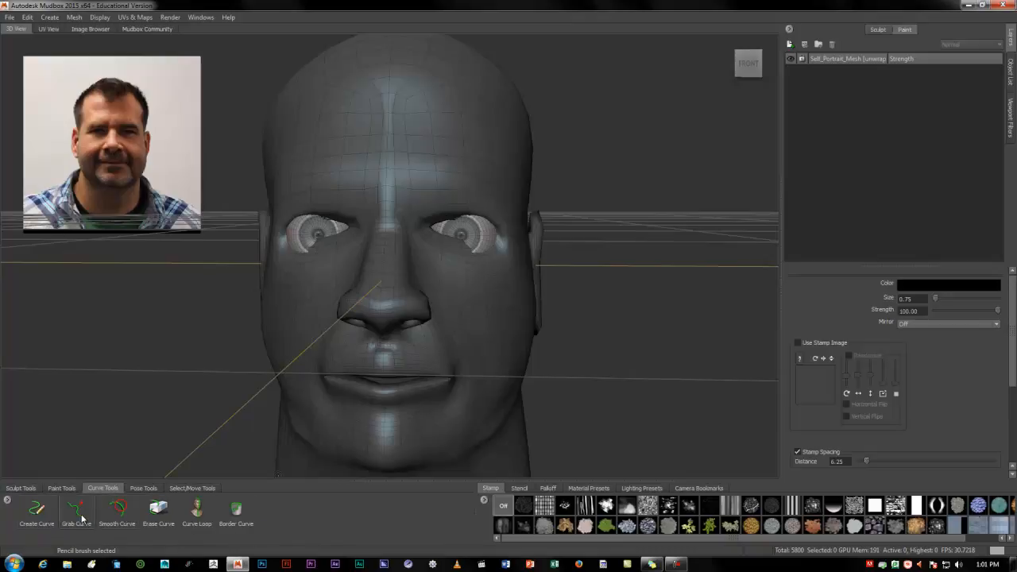
{"action": "left_click", "coordinate": [142, 490]}
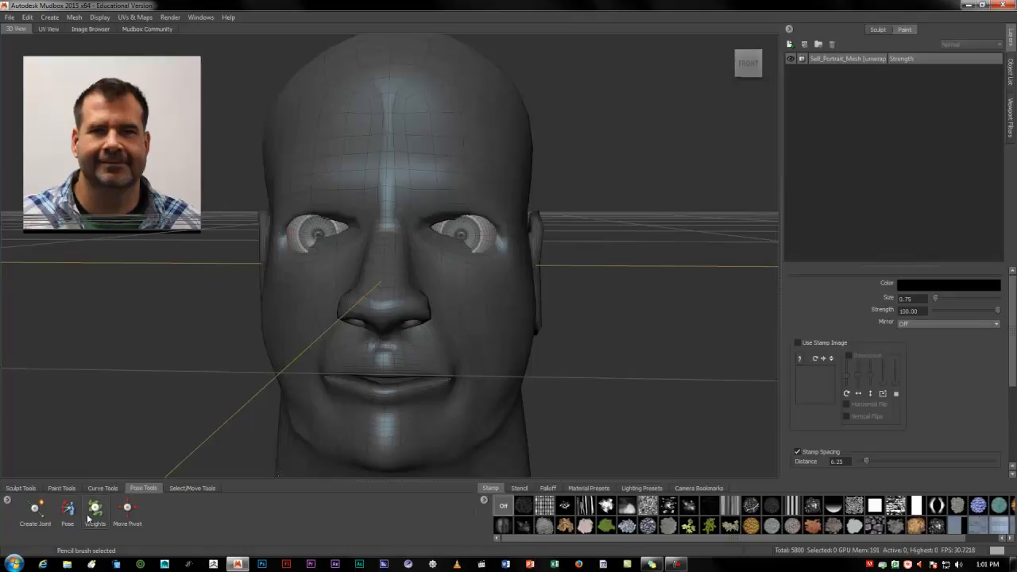
{"action": "left_click", "coordinate": [196, 490]}
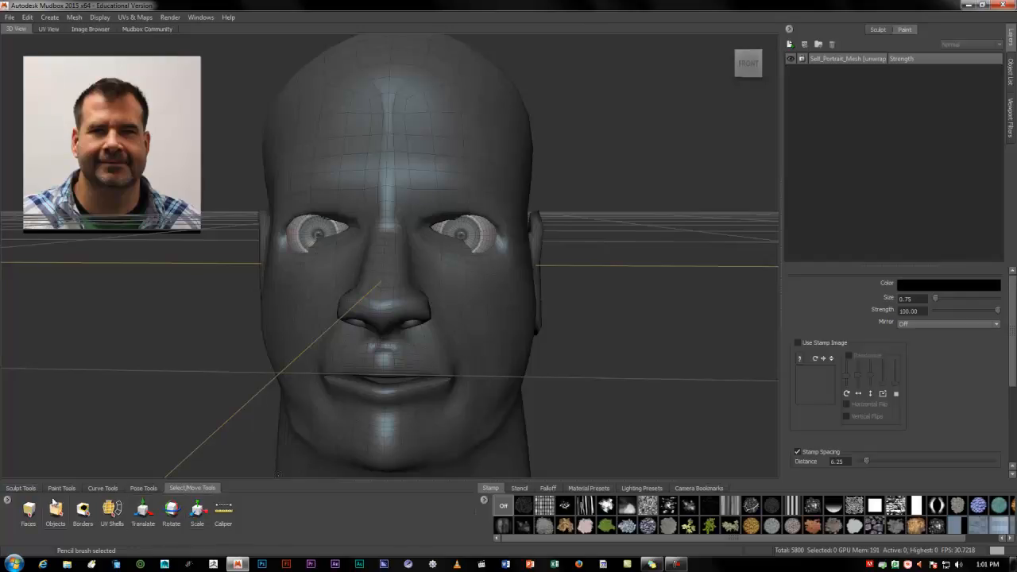
{"action": "left_click", "coordinate": [19, 489]}
{"action": "left_click", "coordinate": [60, 489]}
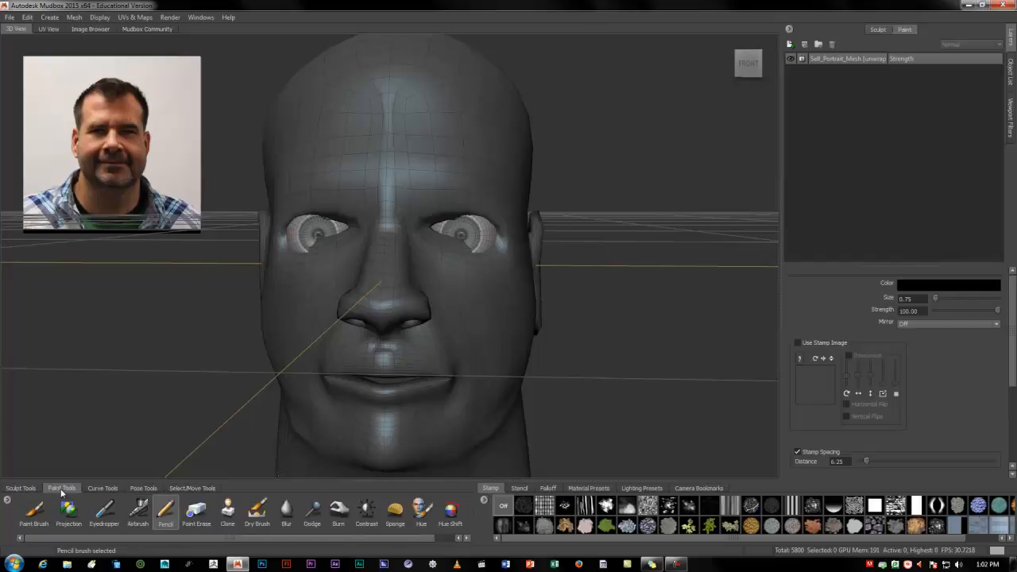
{"action": "left_click", "coordinate": [28, 489]}
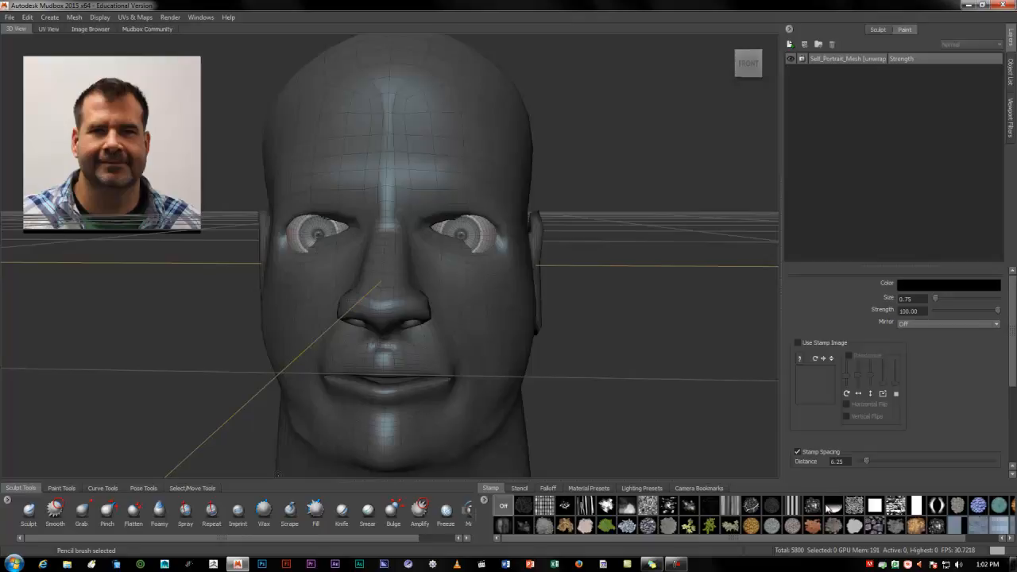
Browse the available stamps, stencils and falloff curves
{"action": "left_click_drag", "start_coordinate": [760, 537], "coordinate": [742, 559]}
{"action": "left_click", "coordinate": [520, 490]}
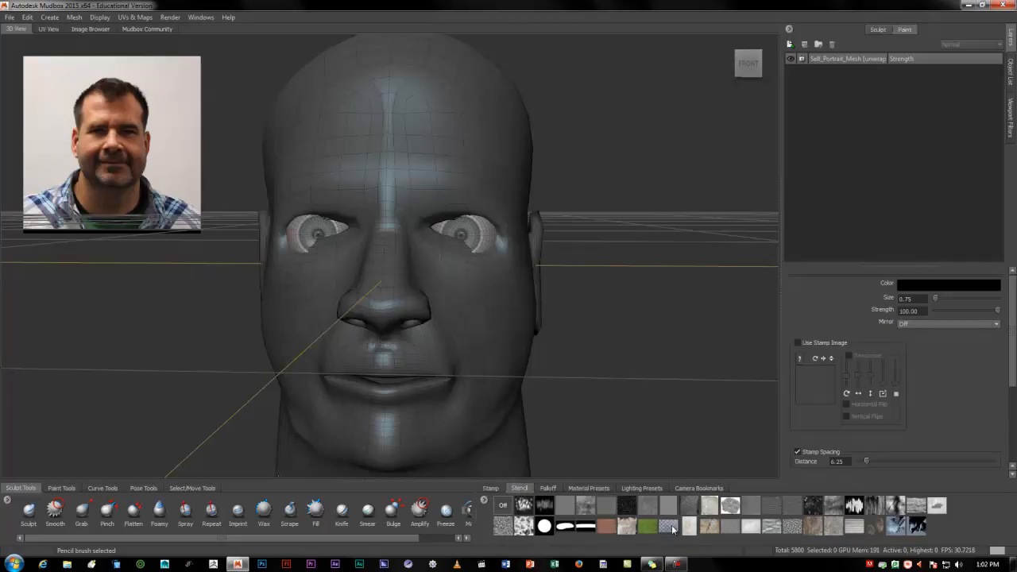
{"action": "left_click", "coordinate": [488, 488]}
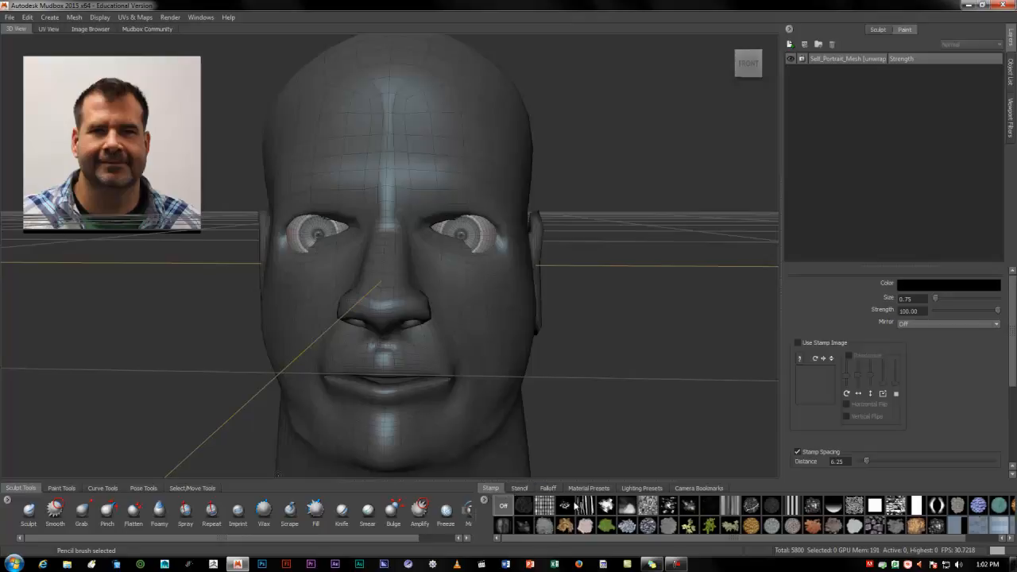
{"action": "left_click", "coordinate": [520, 488]}
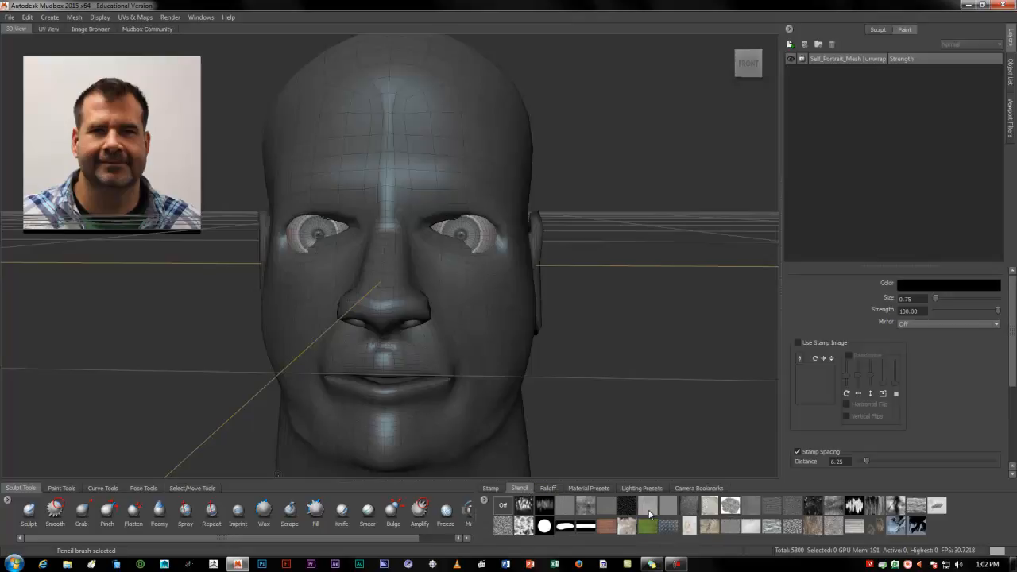
{"action": "left_click", "coordinate": [549, 490]}
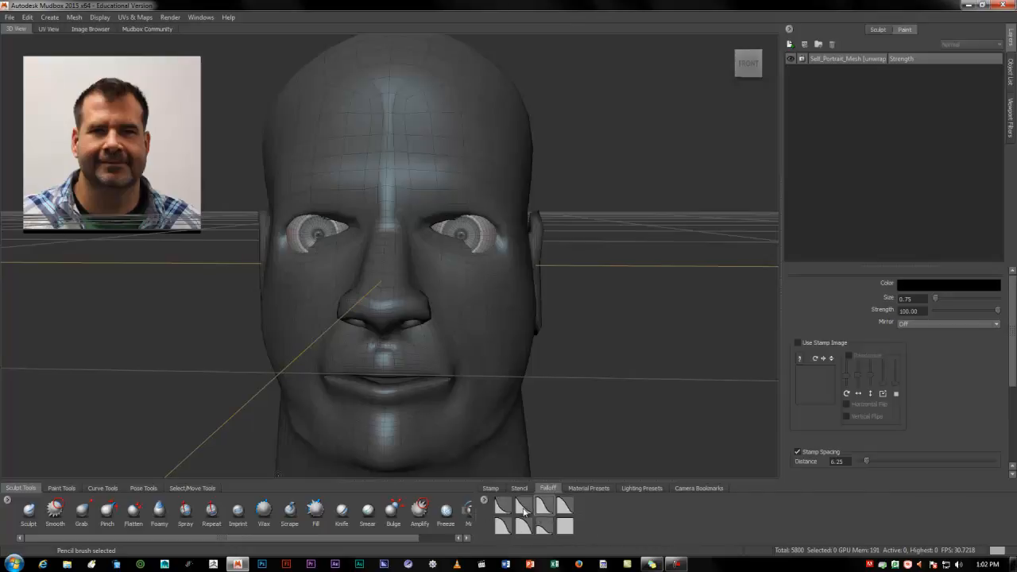
Try the glossy dark brown and matte salmon material presets on the head, then apply the soft tan one
{"action": "left_click", "coordinate": [574, 490]}
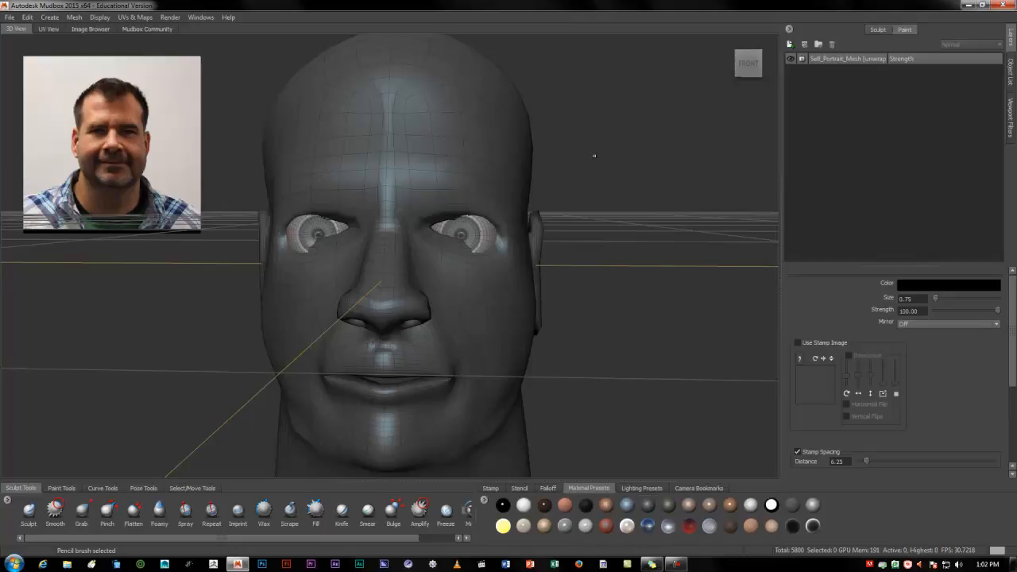
{"action": "left_click", "coordinate": [544, 507]}
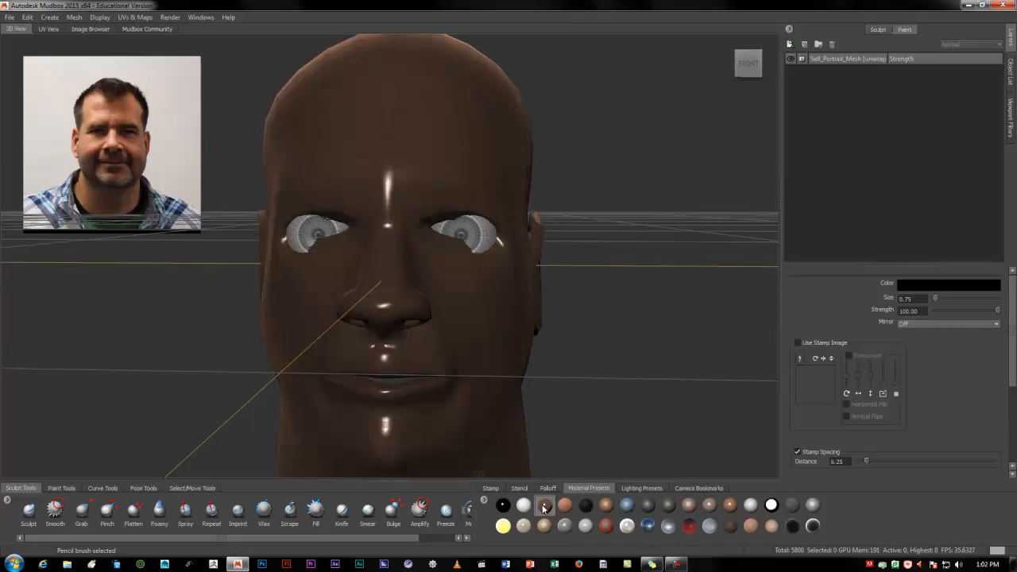
{"action": "left_click", "coordinate": [569, 509]}
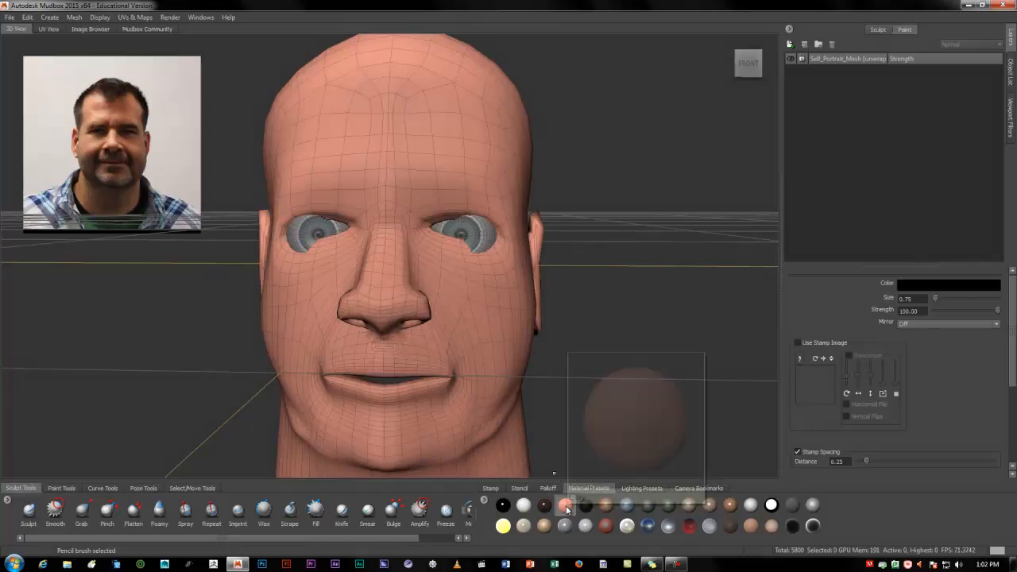
{"action": "left_click", "coordinate": [606, 505]}
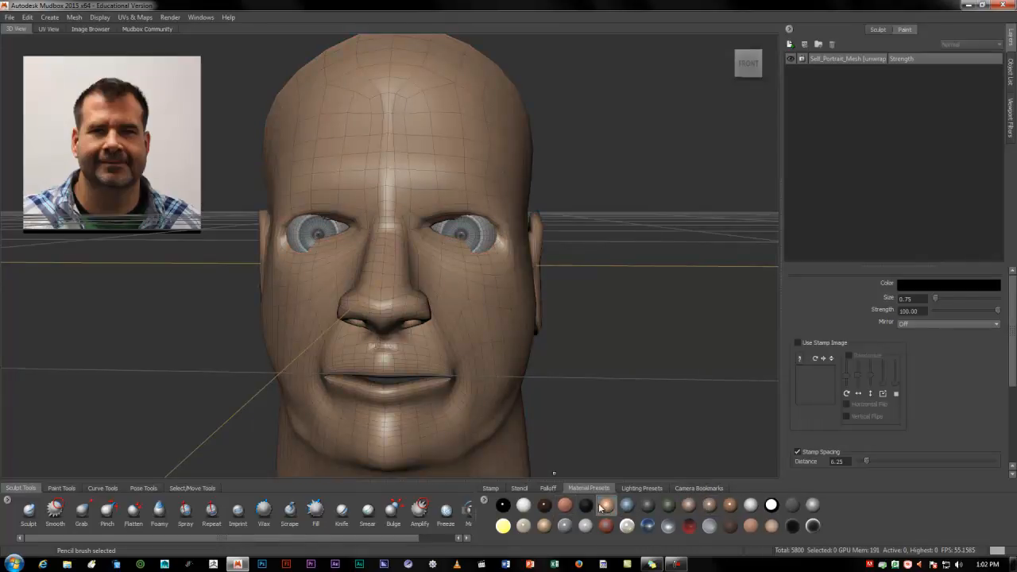
{"action": "mouse_move", "coordinate": [607, 511]}
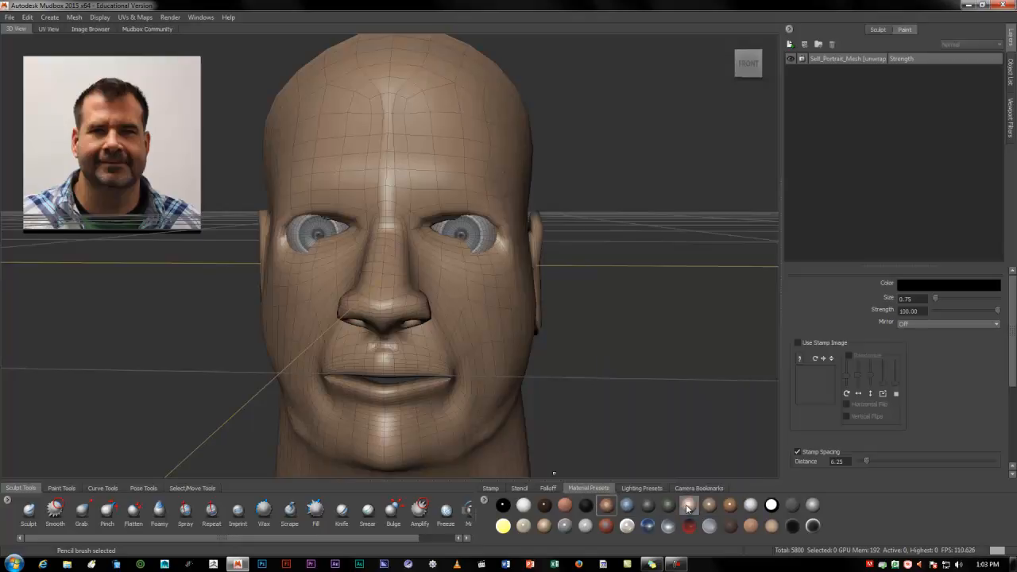
Compare other material presets on the head, including Porcelain and the shiny orange-brown one, then restore the soft tan material
{"action": "left_click", "coordinate": [686, 508]}
{"action": "left_click", "coordinate": [588, 527]}
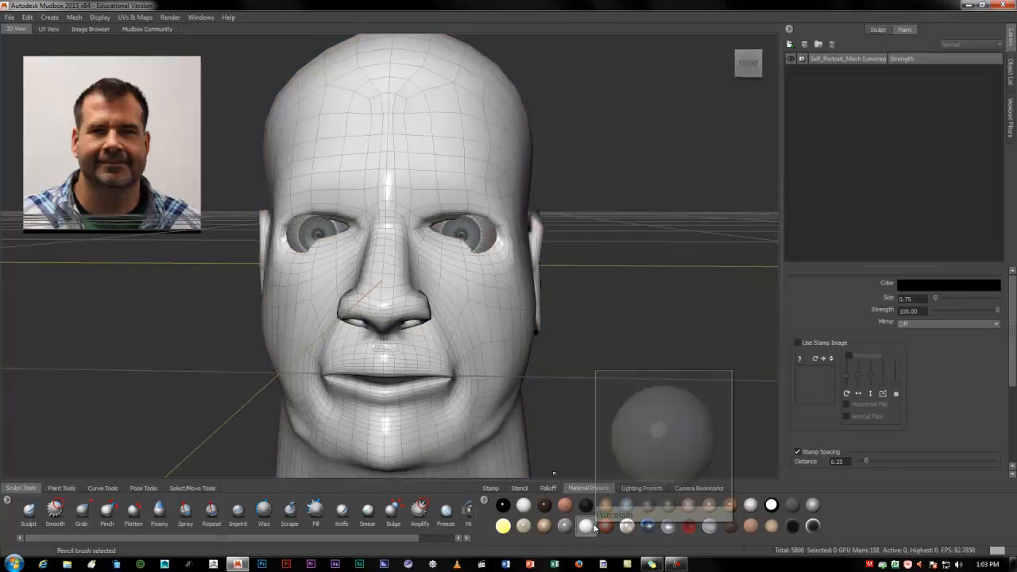
{"action": "left_click", "coordinate": [544, 506]}
{"action": "left_click", "coordinate": [730, 507]}
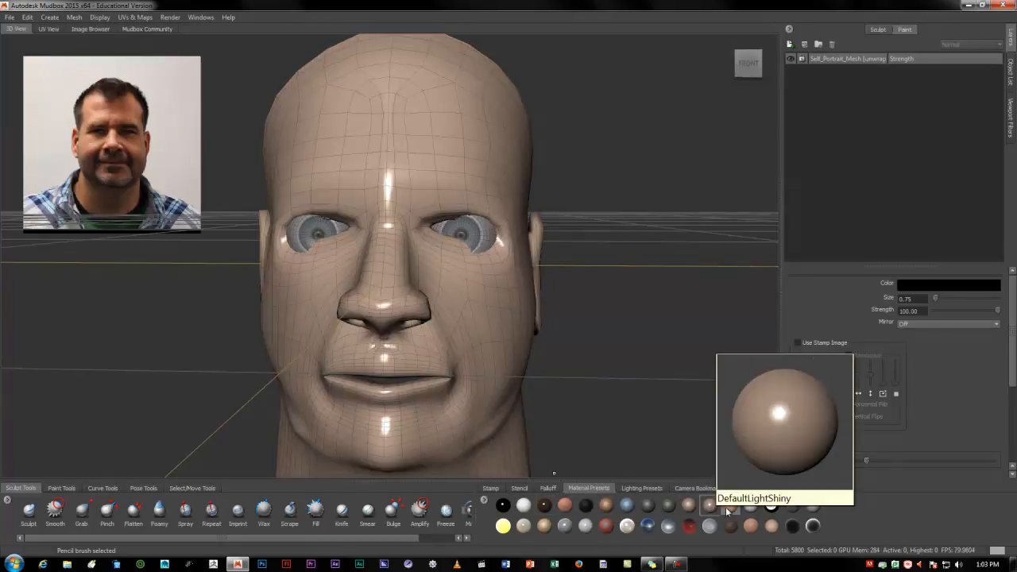
{"action": "left_click", "coordinate": [605, 506]}
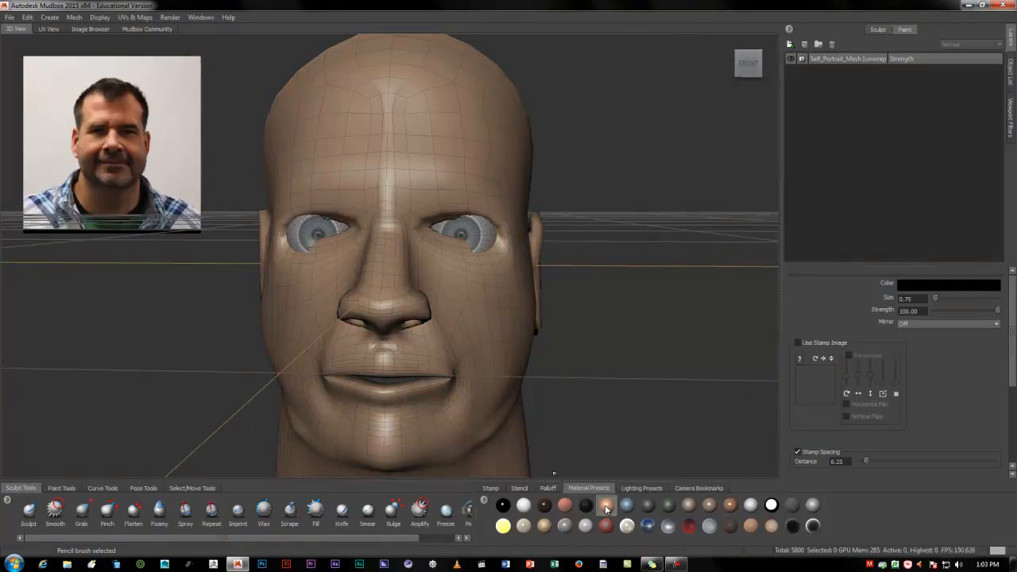
{"action": "mouse_move", "coordinate": [579, 497]}
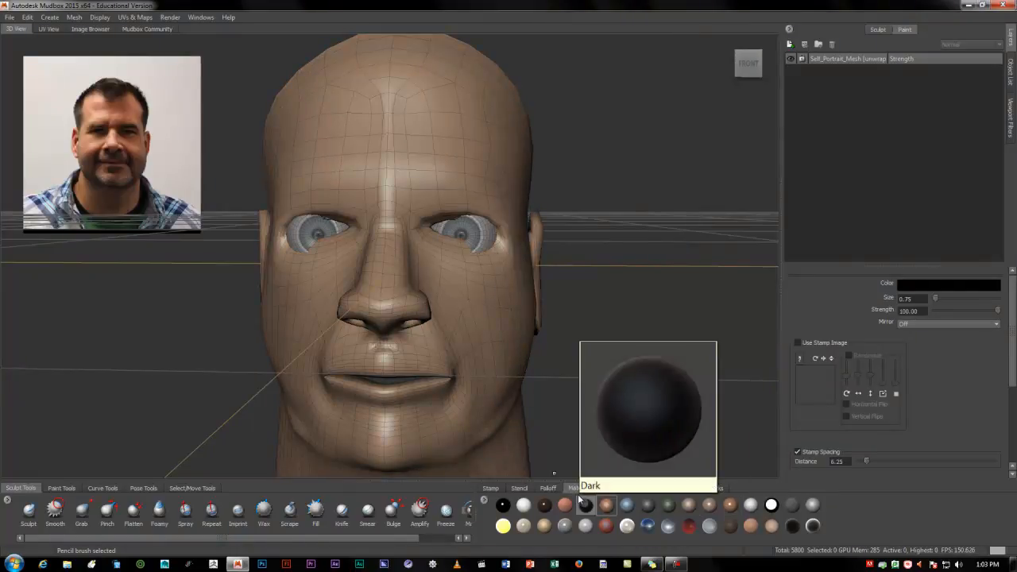
Replace the scene's lights with the reddish-brown head lighting preset, inspect the shading, and show the camera bookmarks
{"action": "left_click", "coordinate": [641, 487]}
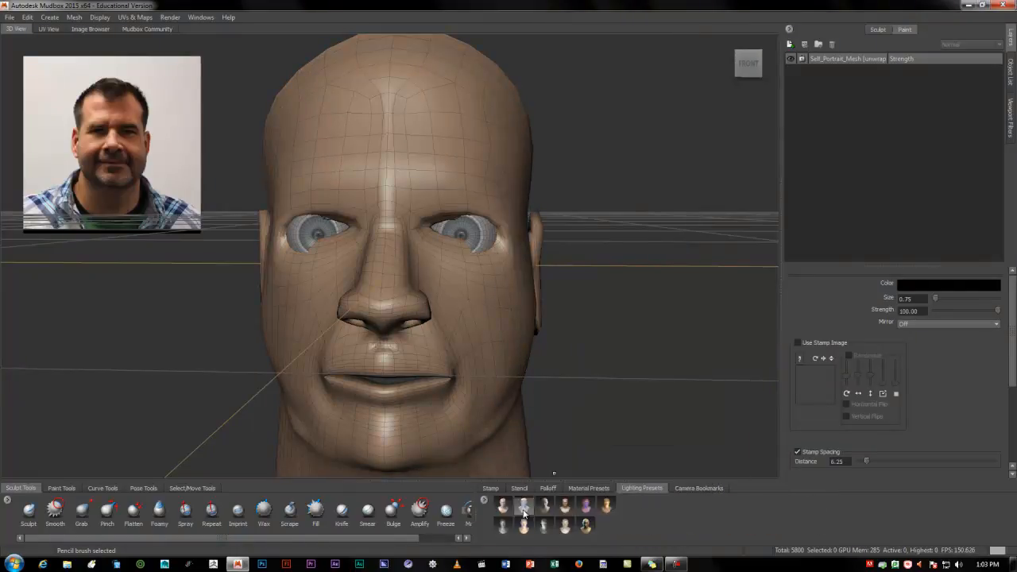
{"action": "mouse_move", "coordinate": [502, 510]}
{"action": "left_click", "coordinate": [564, 509]}
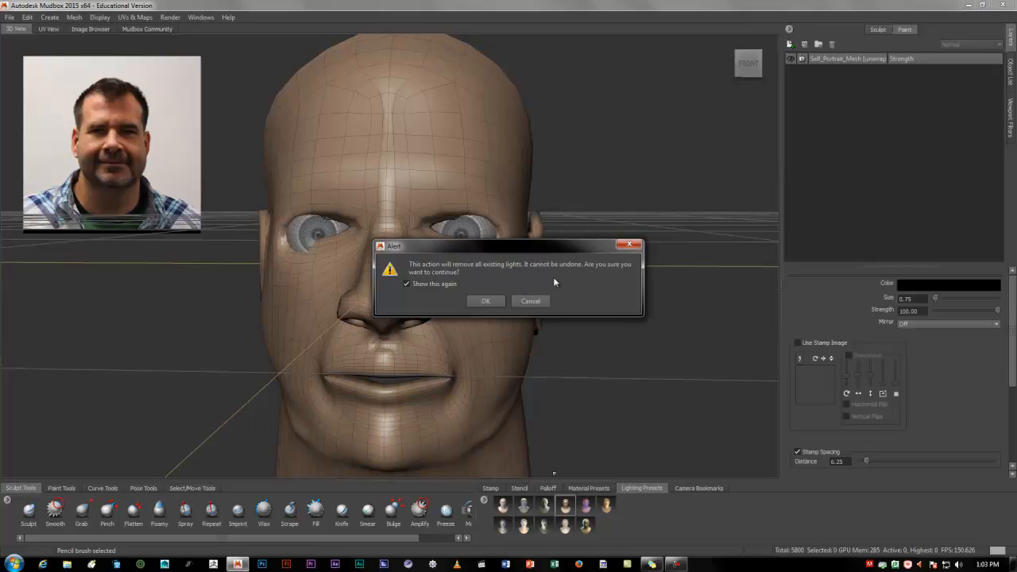
{"action": "left_click", "coordinate": [493, 303]}
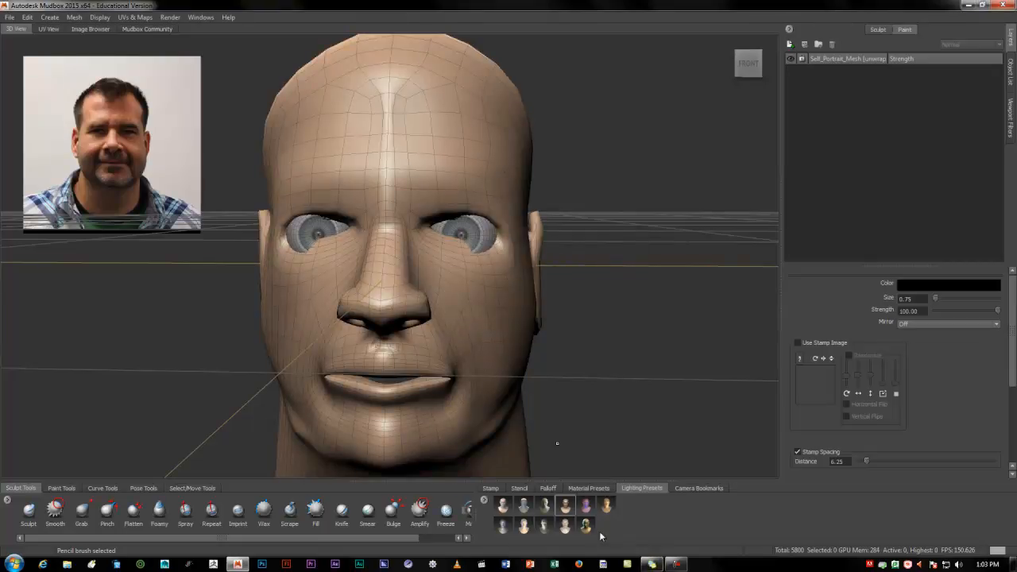
{"action": "left_click_drag", "start_coordinate": [429, 353], "coordinate": [472, 347], "text": "alt"}
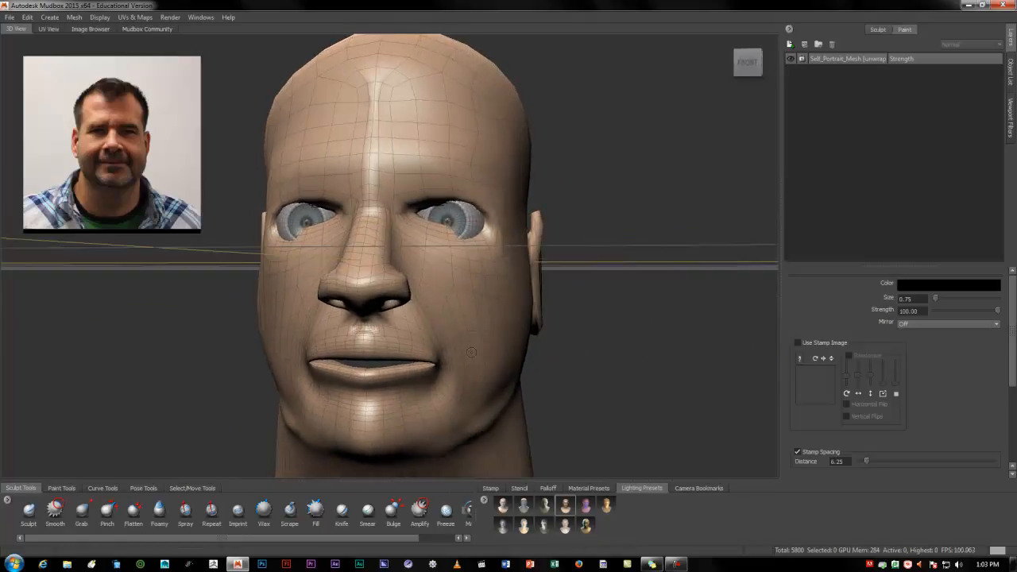
{"action": "left_click", "coordinate": [714, 490]}
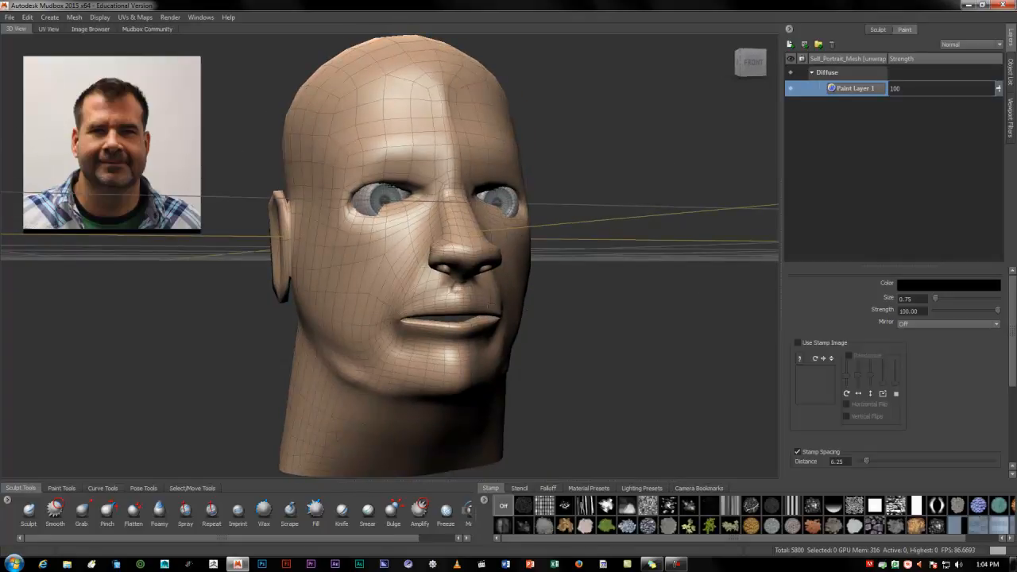
Toggle the head's wireframe display off and on again, and examine the head from both sides
{"action": "left_click_drag", "start_coordinate": [474, 313], "coordinate": [490, 299], "text": "alt"}
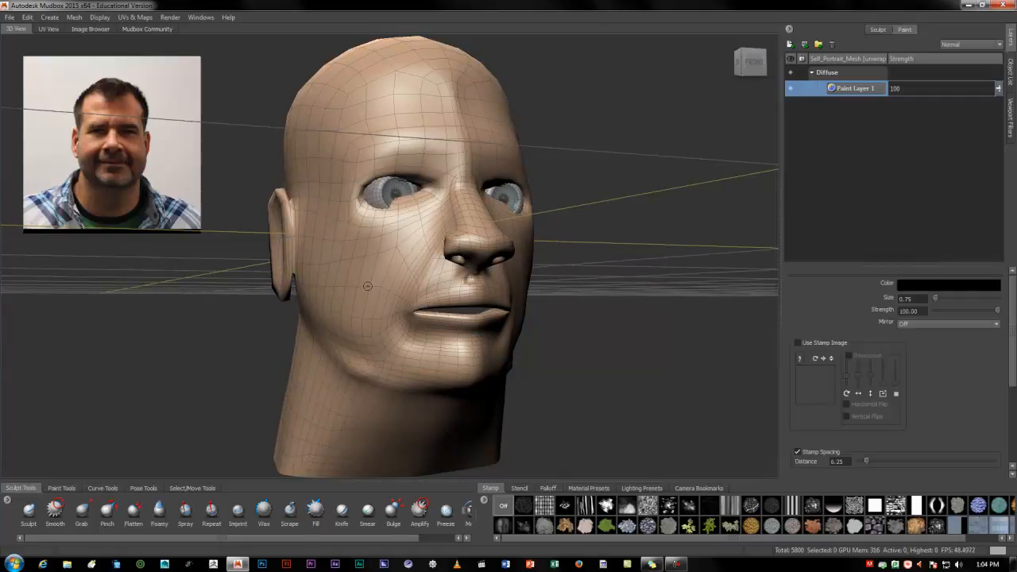
{"action": "key", "text": "shift+w"}
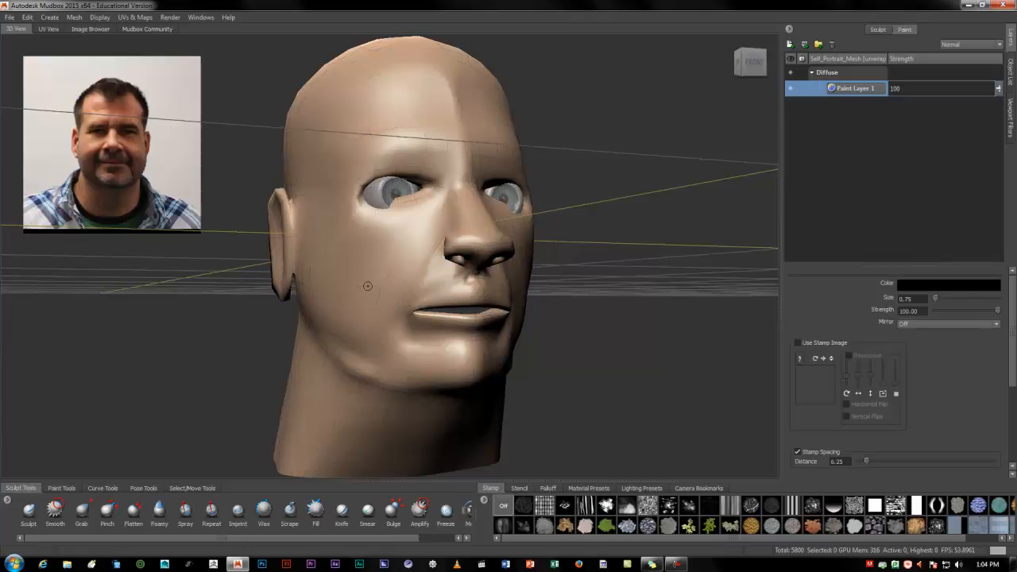
{"action": "key", "text": "w"}
{"action": "key", "text": "w"}
{"action": "key", "text": "w"}
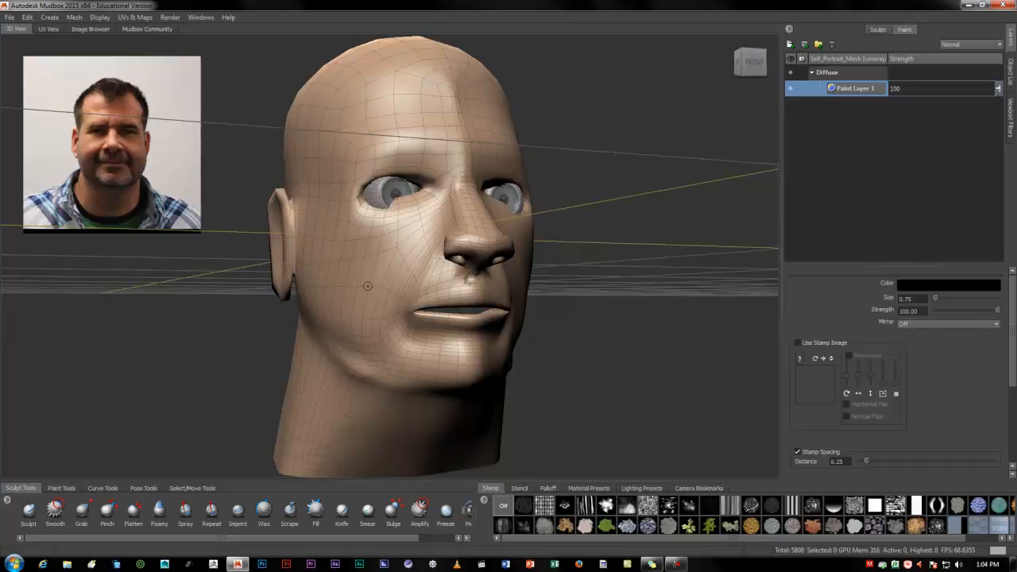
{"action": "left_click_drag", "start_coordinate": [460, 336], "coordinate": [342, 335], "text": "alt"}
{"action": "right_click_drag", "start_coordinate": [342, 335], "coordinate": [501, 341], "text": "alt"}
{"action": "mouse_move", "coordinate": [501, 341]}
{"action": "left_mouse_down", "text": "alt"}
{"action": "mouse_move", "coordinate": [441, 342]}
{"action": "mouse_move", "coordinate": [542, 338]}
{"action": "mouse_move", "coordinate": [495, 344]}
{"action": "left_mouse_up", "text": "alt"}
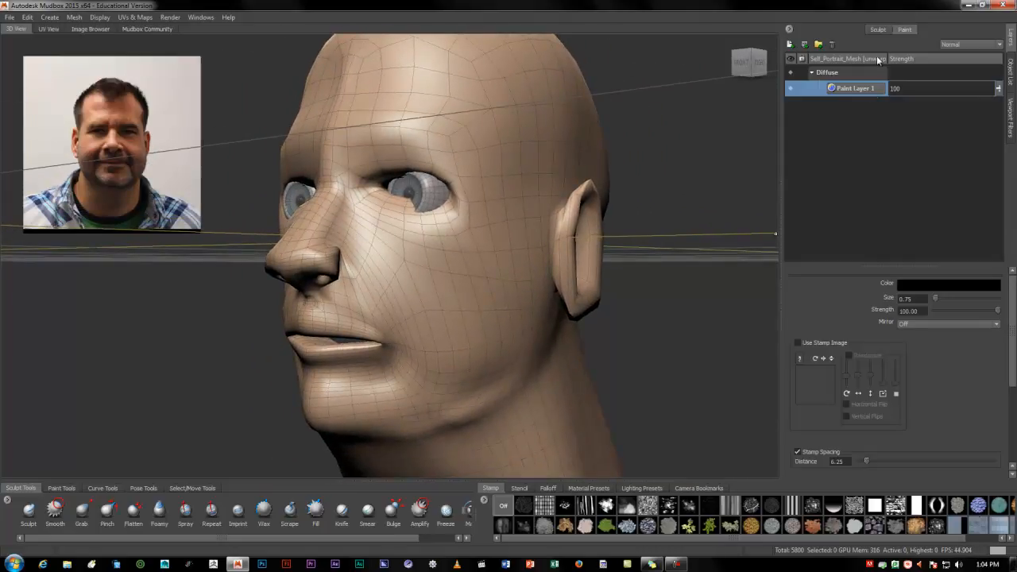
Show the mesh's sculpt layers, choose the Smooth brush, enlarge it to size 5.82, and smooth the side of the jaw
{"action": "left_click", "coordinate": [877, 30]}
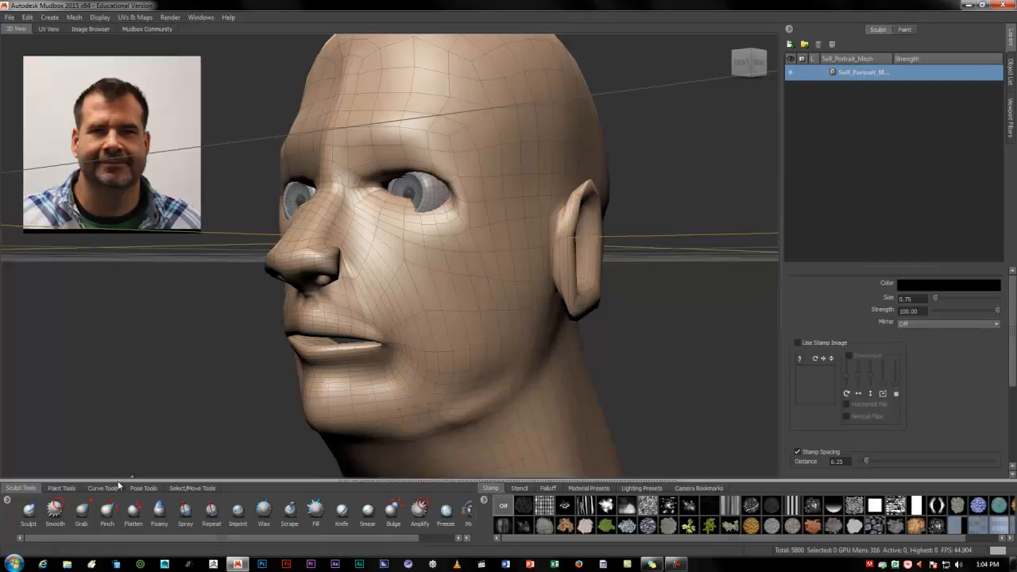
{"action": "left_click", "coordinate": [55, 512]}
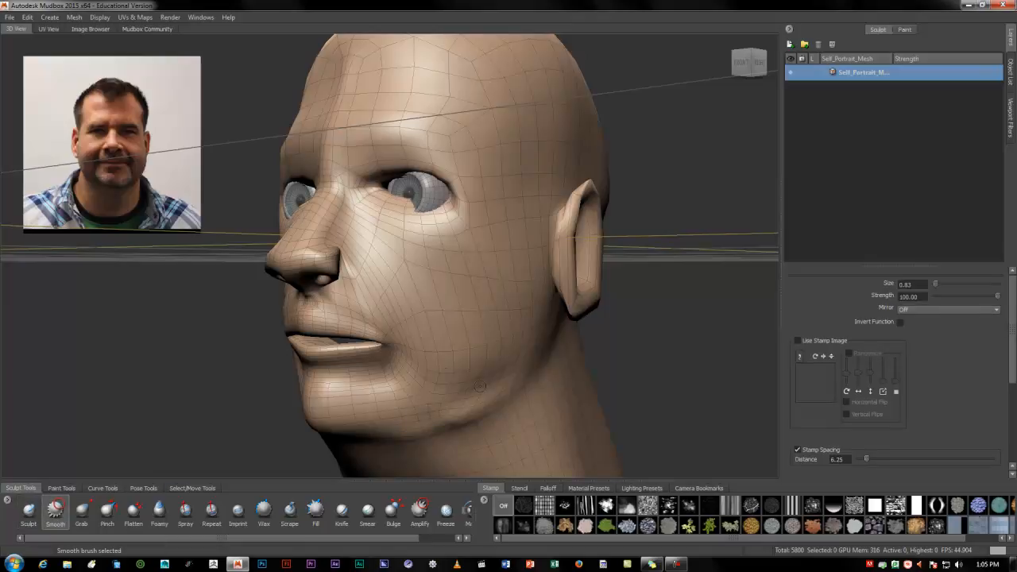
{"action": "left_click_drag", "start_coordinate": [481, 387], "coordinate": [446, 361], "text": "alt"}
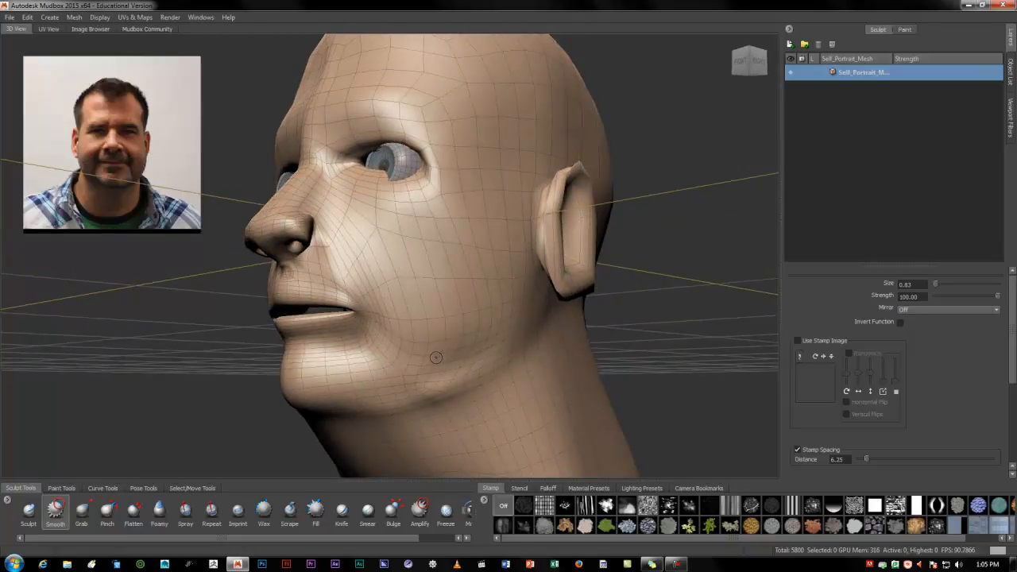
{"action": "key", "text": "b"}
{"action": "mouse_move", "coordinate": [434, 364]}
{"action": "left_mouse_down"}
{"action": "mouse_move", "coordinate": [499, 364]}
{"action": "mouse_move", "coordinate": [462, 364]}
{"action": "left_mouse_up"}
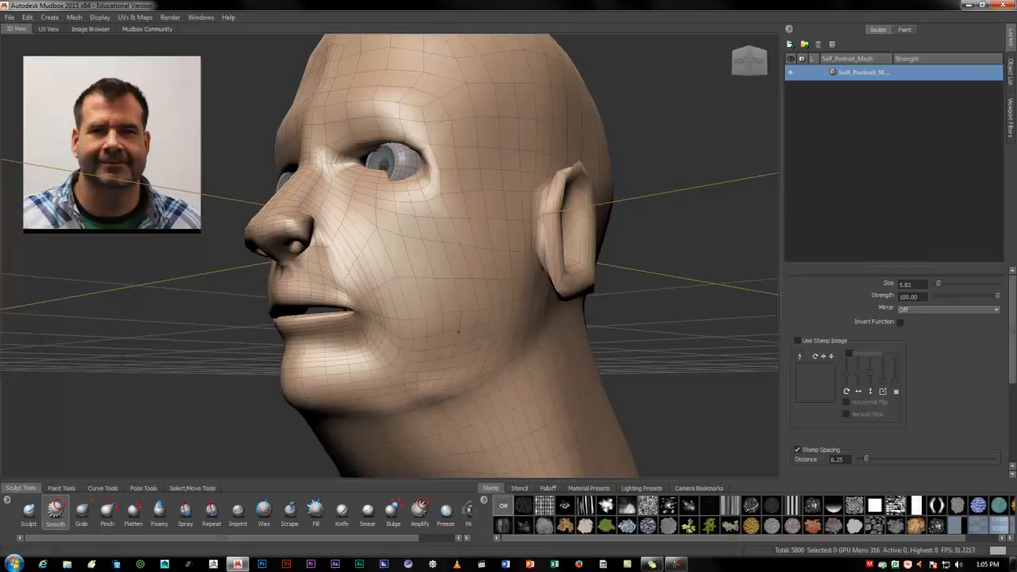
{"action": "left_click_drag", "start_coordinate": [393, 363], "coordinate": [507, 413], "text": "alt"}
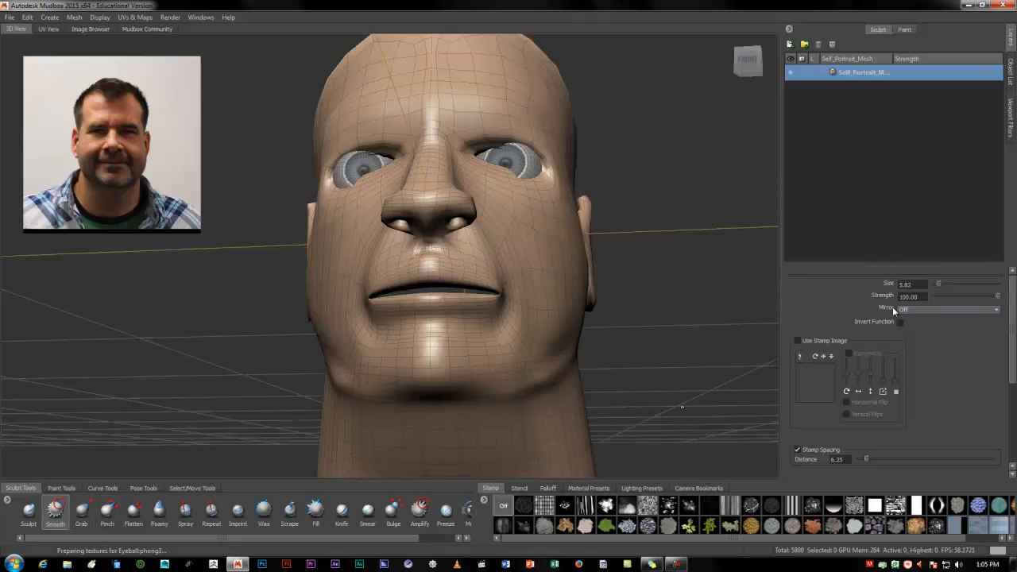
Set the Smooth brush's mirroring to X and smooth from the cheek toward the chin
{"action": "left_click", "coordinate": [925, 309]}
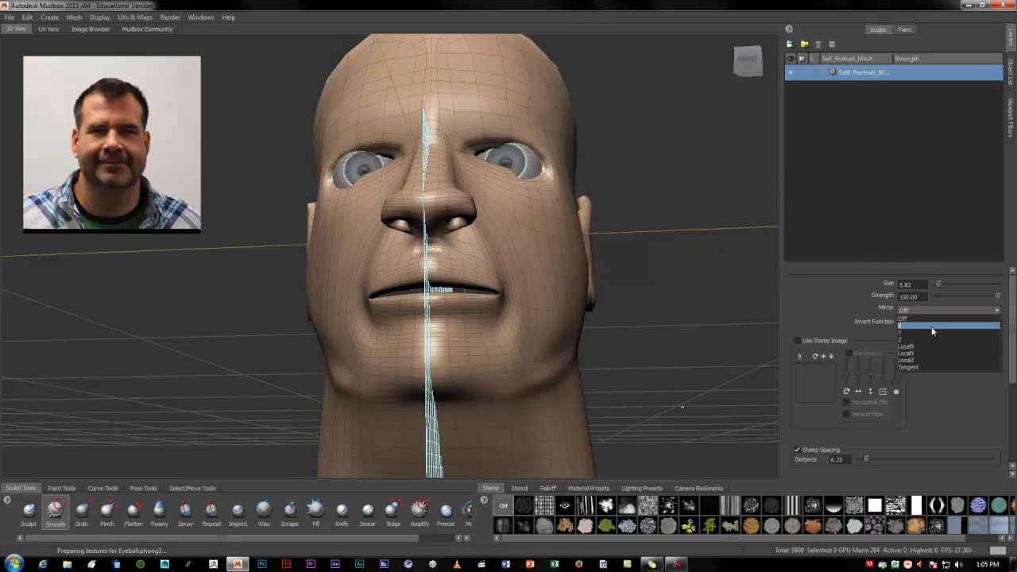
{"action": "left_click", "coordinate": [932, 326]}
{"action": "mouse_move", "coordinate": [545, 296]}
{"action": "left_mouse_down", "text": "alt"}
{"action": "mouse_move", "coordinate": [530, 329]}
{"action": "mouse_move", "coordinate": [481, 343]}
{"action": "mouse_move", "coordinate": [491, 359]}
{"action": "mouse_move", "coordinate": [501, 343]}
{"action": "mouse_move", "coordinate": [399, 368]}
{"action": "mouse_move", "coordinate": [390, 354]}
{"action": "mouse_move", "coordinate": [358, 349]}
{"action": "mouse_move", "coordinate": [340, 318]}
{"action": "mouse_move", "coordinate": [469, 366]}
{"action": "mouse_move", "coordinate": [590, 378]}
{"action": "mouse_move", "coordinate": [452, 413]}
{"action": "left_mouse_up", "text": "alt"}
Try a mirrored Sculpt brush stroke along the jaw, then undo it
{"action": "left_click", "coordinate": [28, 512]}
{"action": "left_click_drag", "start_coordinate": [590, 429], "coordinate": [584, 413], "text": "alt"}
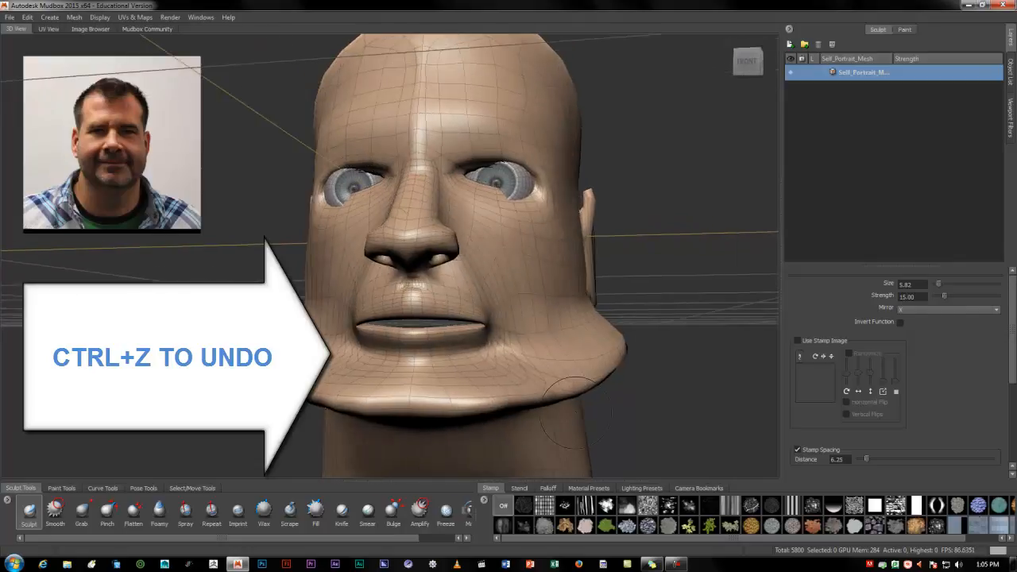
{"action": "key", "text": "ctrl+z"}
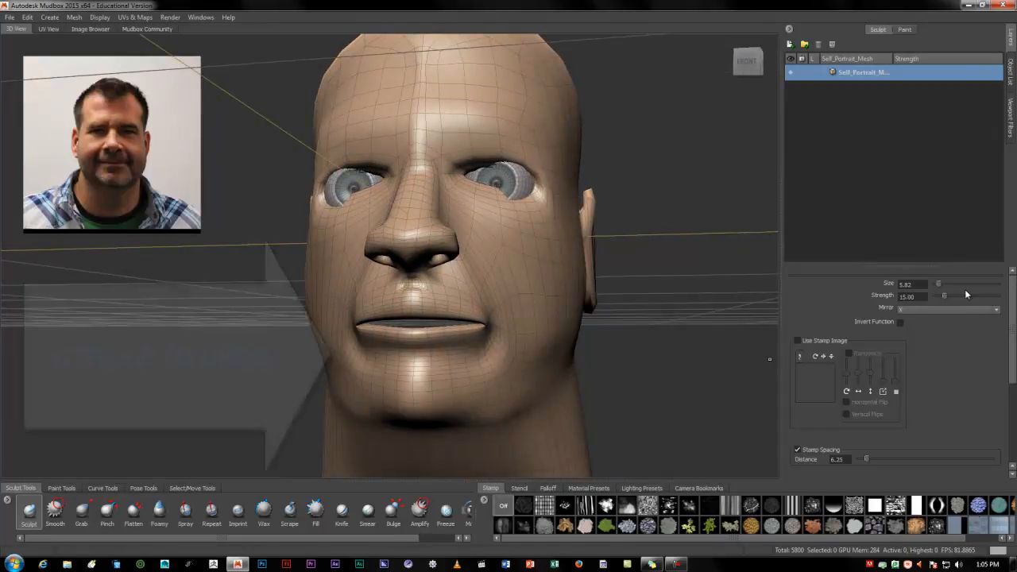
Reduce the Sculpt brush strength to 0.50 and enlarge the brush to size 6.52
{"action": "left_click_drag", "start_coordinate": [944, 295], "coordinate": [938, 297]}
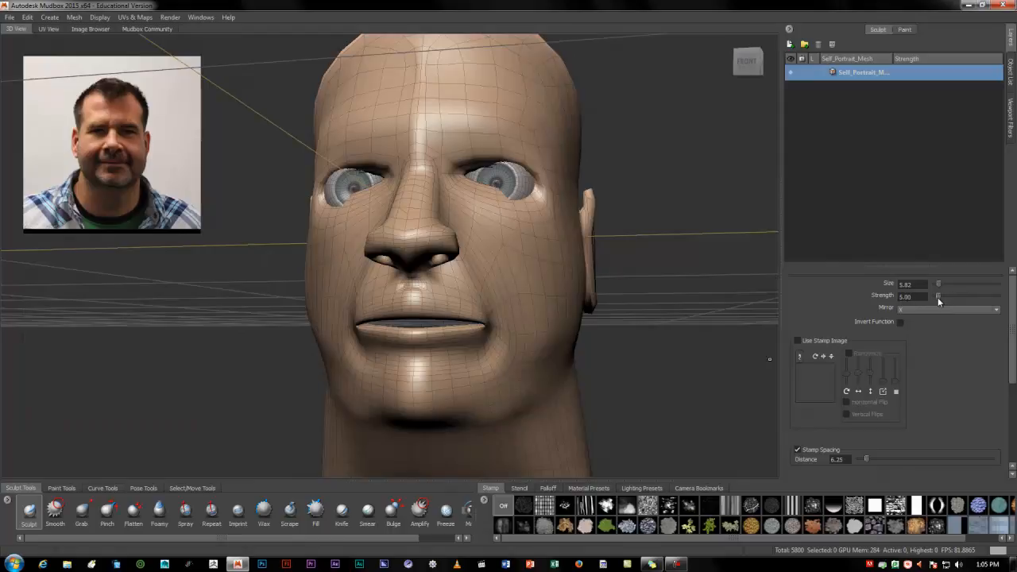
{"action": "left_click", "coordinate": [899, 296]}
{"action": "mouse_move", "coordinate": [534, 364]}
{"action": "left_mouse_down", "text": "alt"}
{"action": "mouse_move", "coordinate": [497, 352]}
{"action": "mouse_move", "coordinate": [467, 362]}
{"action": "mouse_move", "coordinate": [497, 338]}
{"action": "mouse_move", "coordinate": [475, 338]}
{"action": "left_mouse_up", "text": "alt"}
{"action": "key", "text": "b"}
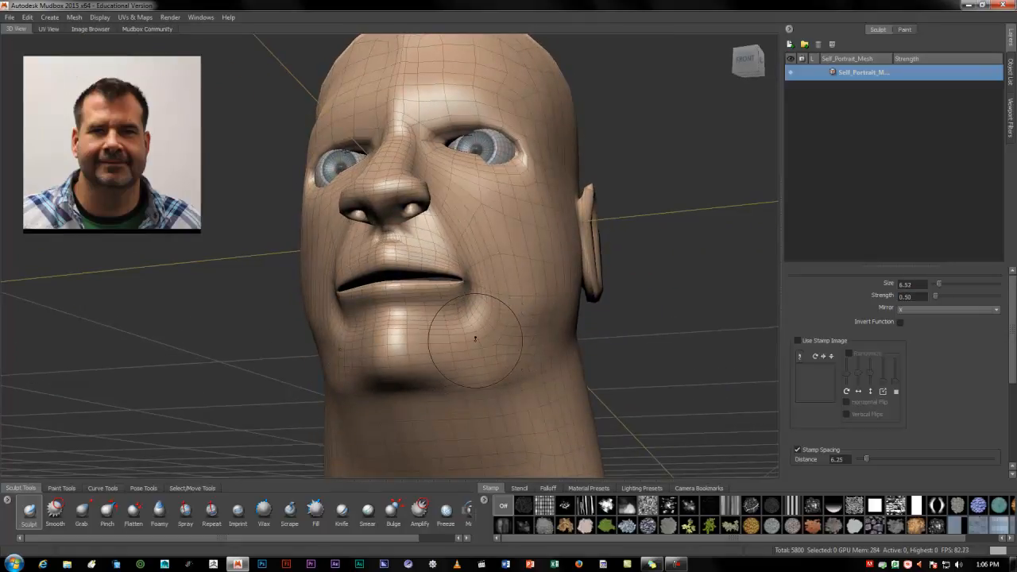
Show the falloff presets, apply the second falloff curve to the Sculpt brush, and sculpt along the side of the jaw
{"action": "left_click", "coordinate": [548, 487]}
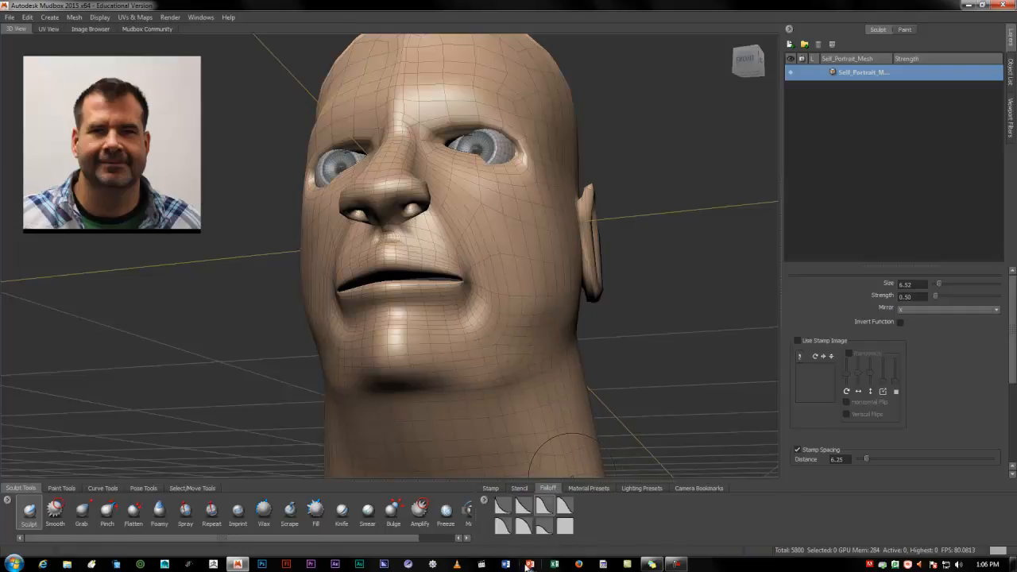
{"action": "left_click", "coordinate": [522, 508]}
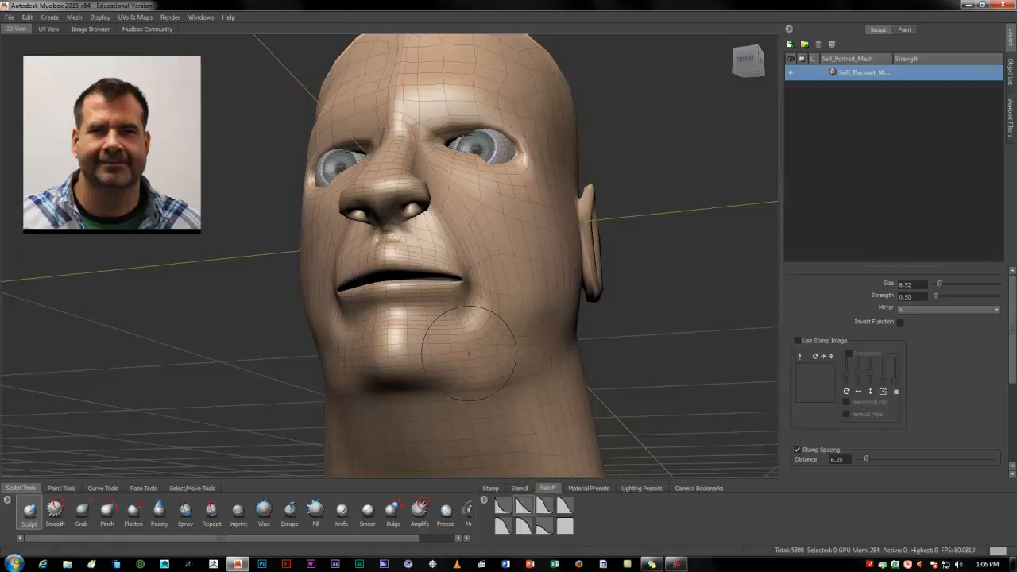
{"action": "left_click_drag", "start_coordinate": [548, 324], "coordinate": [431, 352], "text": "alt"}
{"action": "left_click_drag", "start_coordinate": [483, 328], "coordinate": [465, 328], "text": "alt"}
Switch to the fourth falloff curve, reduce the Sculpt brush to size 3.68, and build up the jawline
{"action": "left_click", "coordinate": [563, 507]}
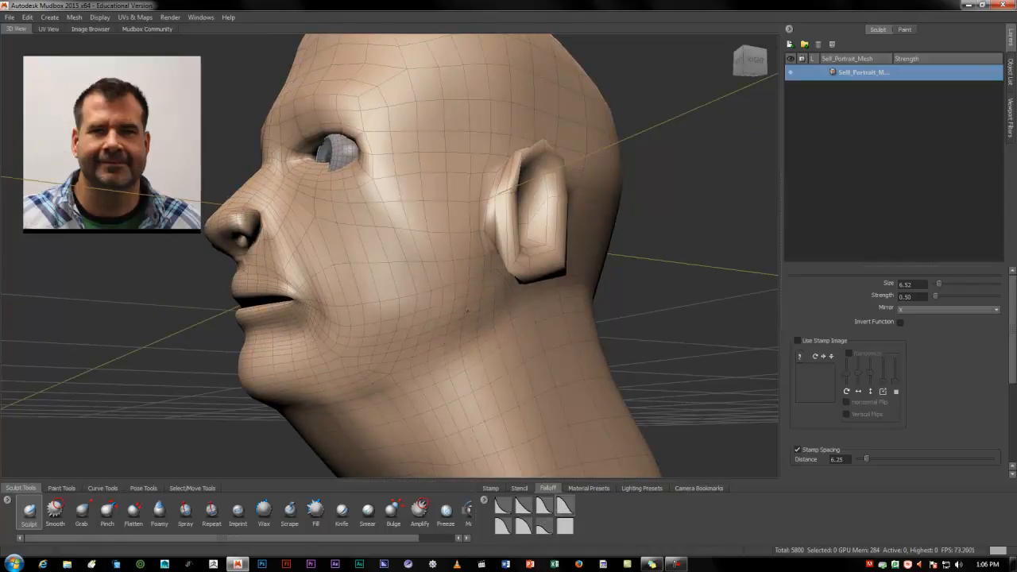
{"action": "key", "text": "b"}
{"action": "mouse_move", "coordinate": [468, 306]}
{"action": "left_mouse_down"}
{"action": "mouse_move", "coordinate": [452, 306]}
{"action": "mouse_move", "coordinate": [462, 306]}
{"action": "left_mouse_up"}
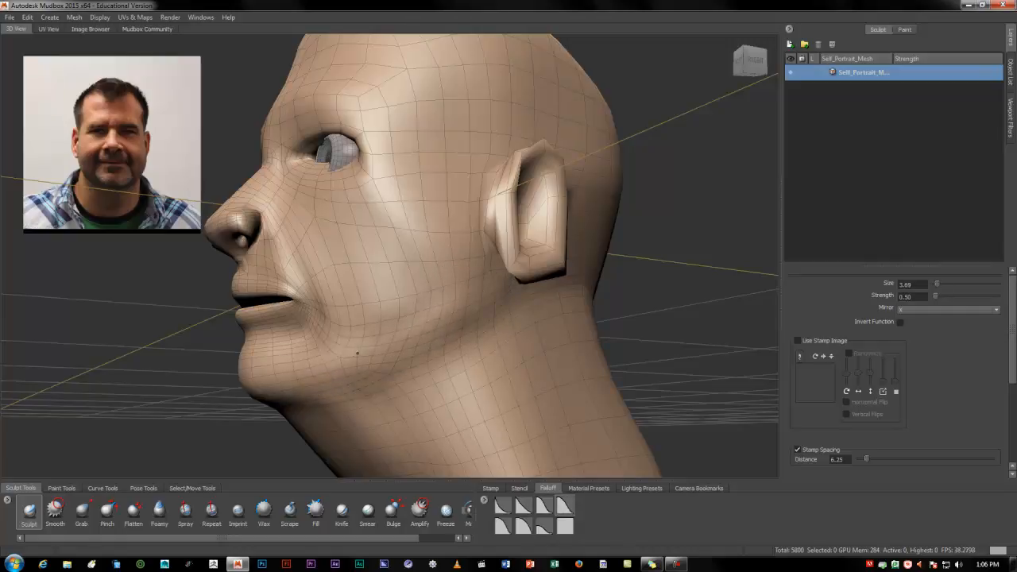
{"action": "mouse_move", "coordinate": [398, 350]}
{"action": "left_mouse_down", "text": "alt"}
{"action": "mouse_move", "coordinate": [505, 342]}
{"action": "mouse_move", "coordinate": [511, 358]}
{"action": "mouse_move", "coordinate": [424, 399]}
{"action": "mouse_move", "coordinate": [497, 389]}
{"action": "left_mouse_up", "text": "alt"}
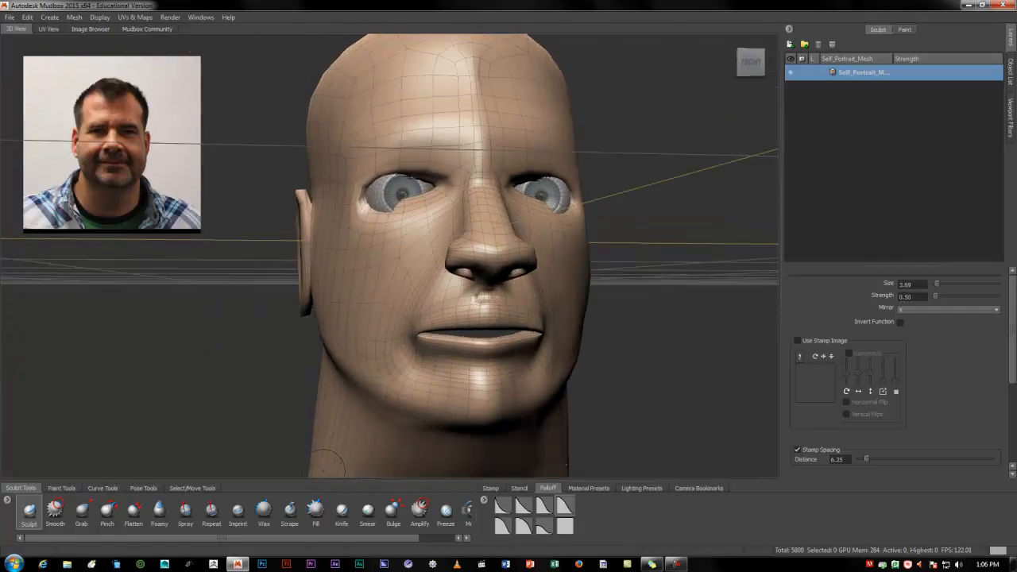
{"action": "left_click_drag", "start_coordinate": [369, 385], "coordinate": [432, 358], "text": "alt"}
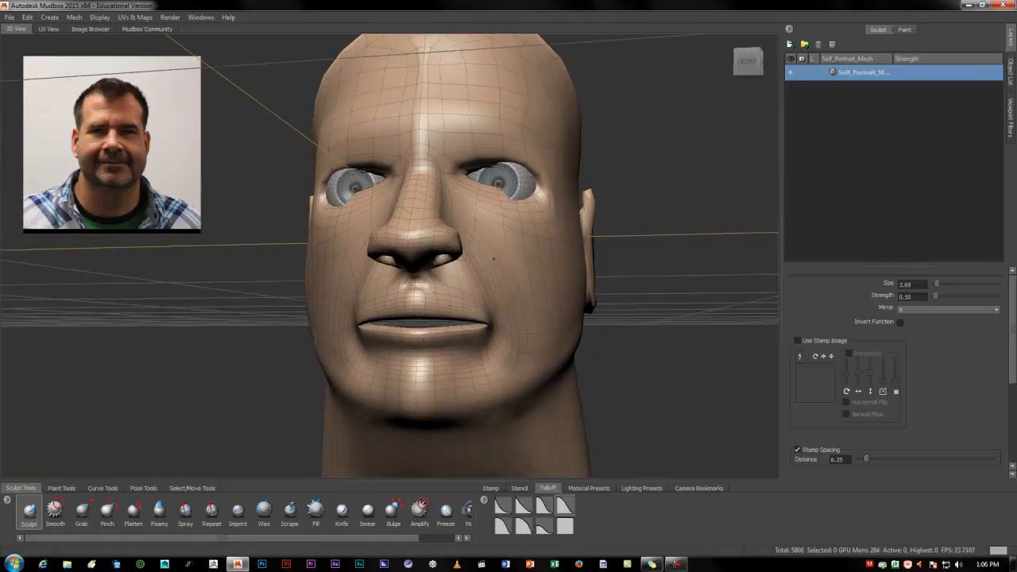
Sculpt the cheek beside the nose, then enlarge the Sculpt brush to size 6.04 and sculpt the lower cheek
{"action": "left_click_drag", "start_coordinate": [521, 332], "coordinate": [427, 324], "text": "alt"}
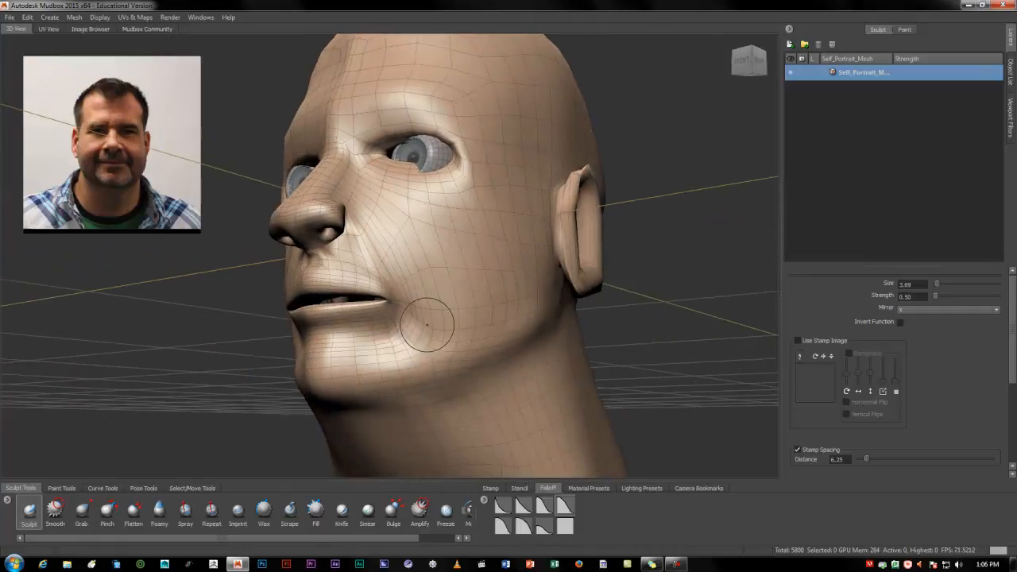
{"action": "mouse_move", "coordinate": [379, 227]}
{"action": "left_mouse_down", "text": "alt"}
{"action": "mouse_move", "coordinate": [486, 252]}
{"action": "mouse_move", "coordinate": [389, 243]}
{"action": "left_mouse_up", "text": "alt"}
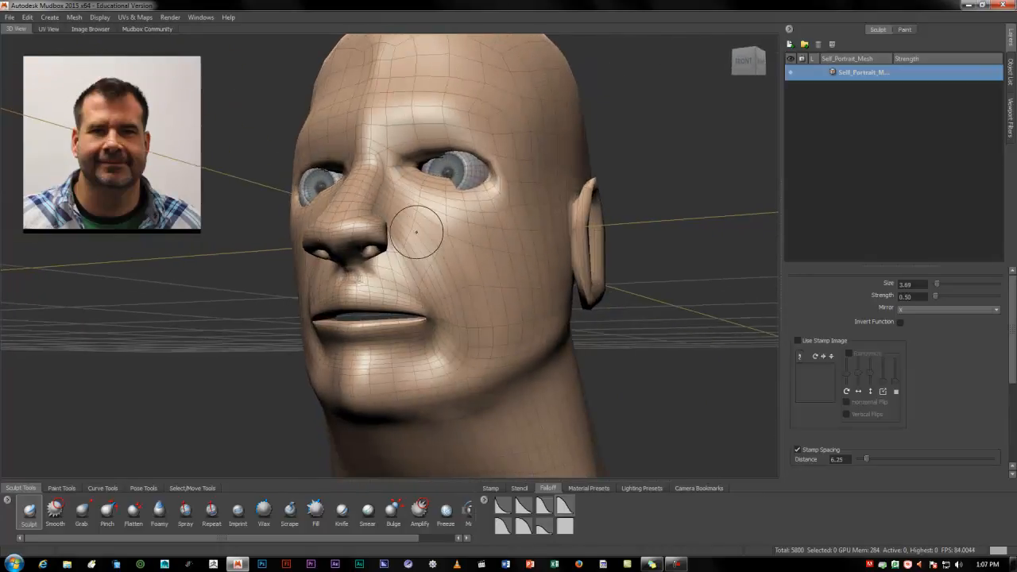
{"action": "left_click_drag", "start_coordinate": [478, 301], "coordinate": [495, 300]}
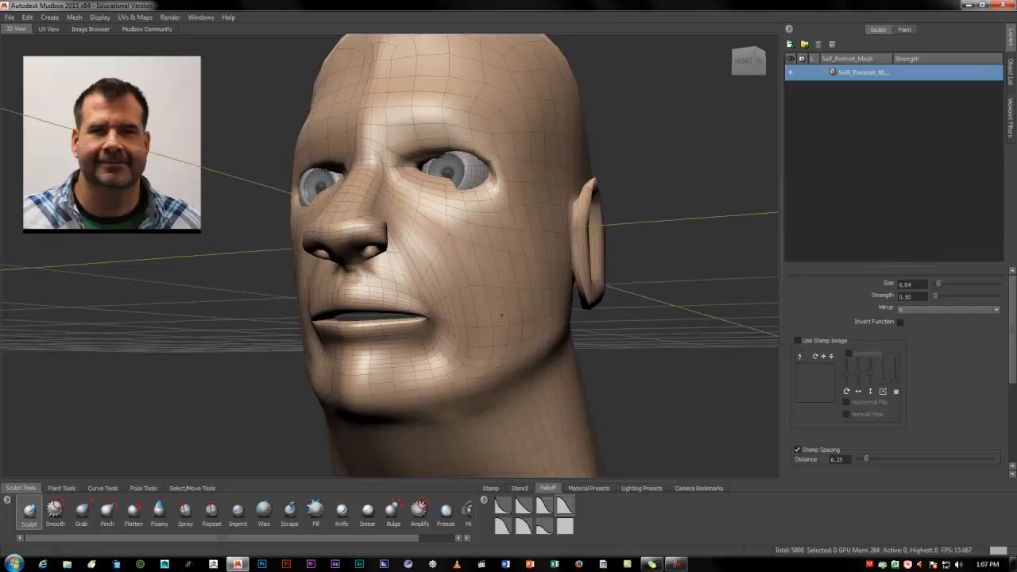
{"action": "mouse_move", "coordinate": [449, 318]}
{"action": "left_mouse_down", "text": "alt"}
{"action": "mouse_move", "coordinate": [485, 314]}
{"action": "mouse_move", "coordinate": [520, 286]}
{"action": "left_mouse_up", "text": "alt"}
Choose the Smooth brush, reduce it to size 3.79, and smooth the area around the mouth
{"action": "left_click", "coordinate": [55, 511]}
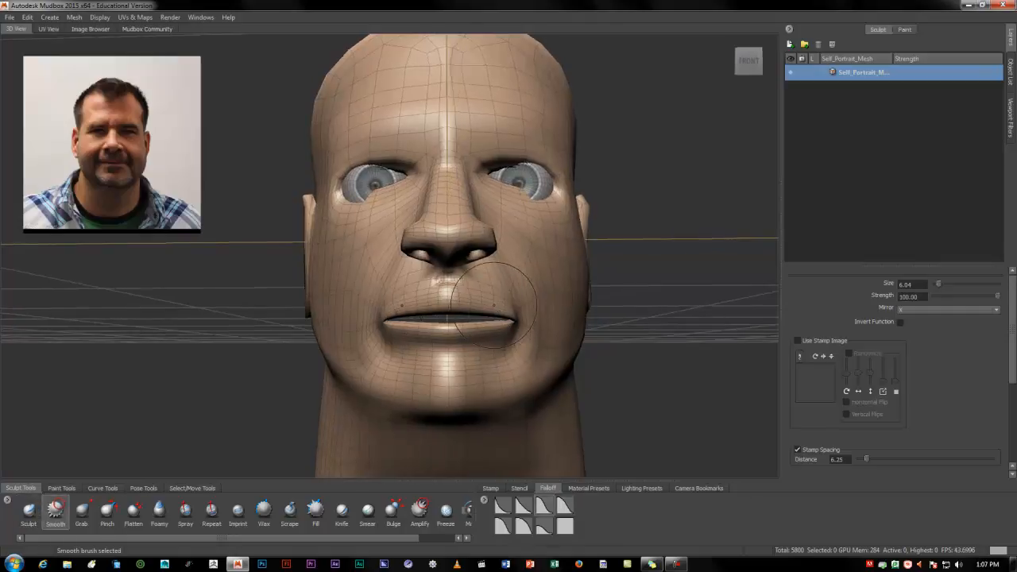
{"action": "left_click_drag", "start_coordinate": [496, 322], "coordinate": [361, 333]}
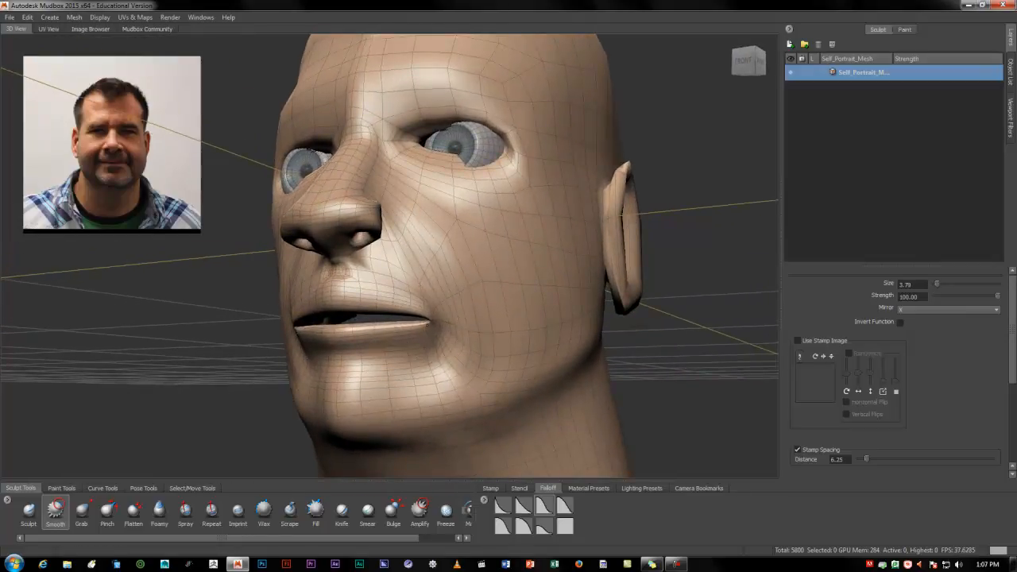
{"action": "left_click_drag", "start_coordinate": [429, 316], "coordinate": [450, 305], "text": "alt"}
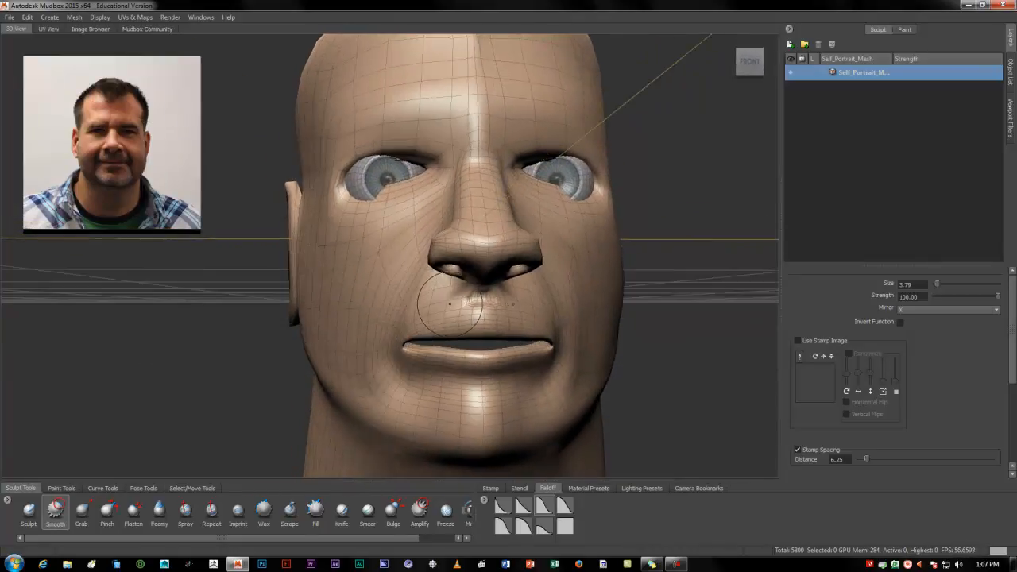
{"action": "mouse_move", "coordinate": [523, 295]}
{"action": "left_mouse_down", "text": "alt"}
{"action": "mouse_move", "coordinate": [306, 296]}
{"action": "mouse_move", "coordinate": [340, 309]}
{"action": "mouse_move", "coordinate": [291, 311]}
{"action": "mouse_move", "coordinate": [357, 322]}
{"action": "mouse_move", "coordinate": [477, 300]}
{"action": "mouse_move", "coordinate": [422, 340]}
{"action": "mouse_move", "coordinate": [421, 370]}
{"action": "mouse_move", "coordinate": [411, 344]}
{"action": "left_mouse_up", "text": "alt"}
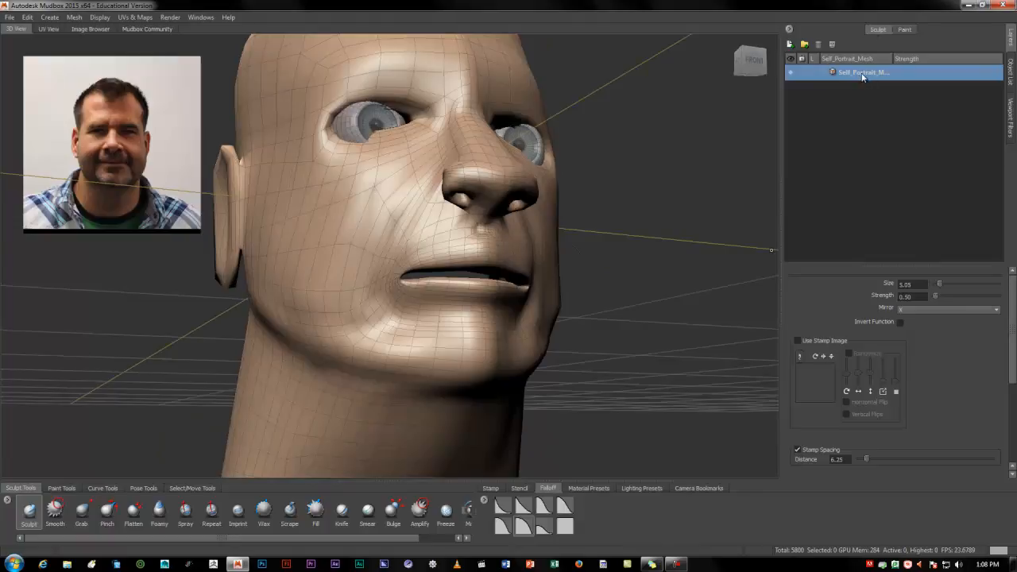
Hide and reshow the base Self_Portrait_Mesh layer, and add a new sculpt layer above it
{"action": "left_click", "coordinate": [791, 74]}
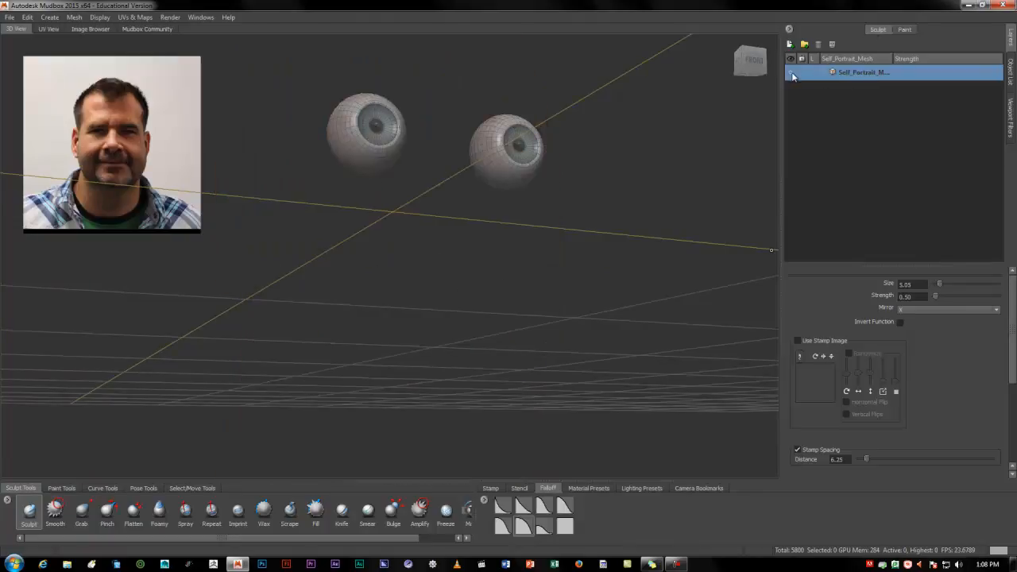
{"action": "left_click", "coordinate": [791, 74]}
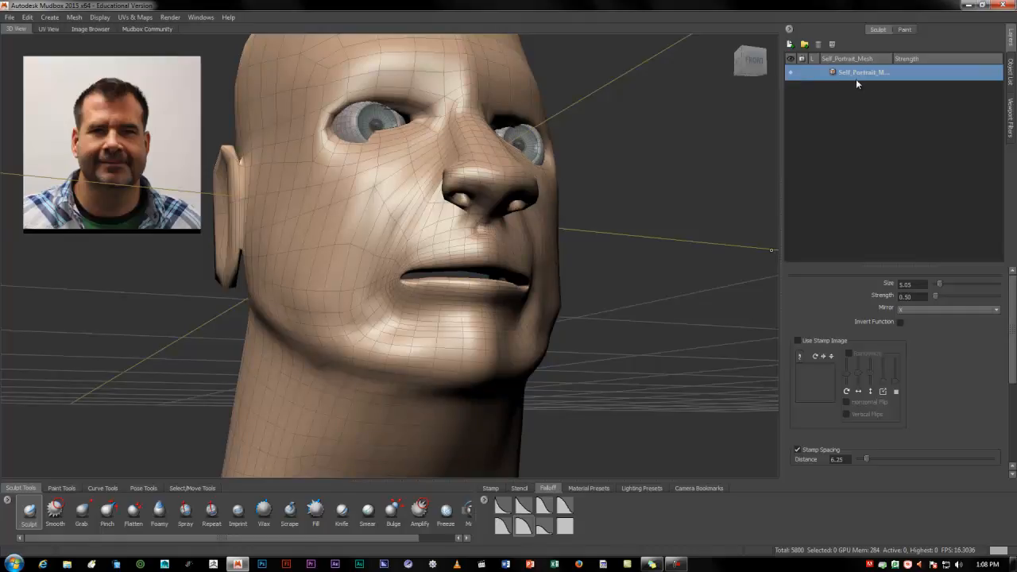
{"action": "left_click", "coordinate": [789, 45]}
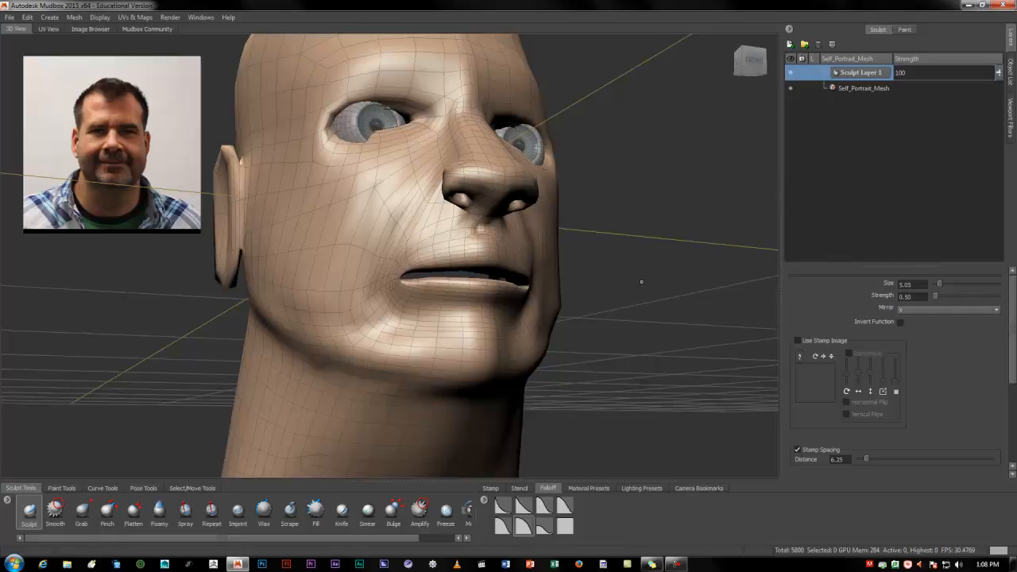
Choose the Smooth brush and smooth the side of the jaw on Sculpt Layer 1
{"action": "left_click_drag", "start_coordinate": [631, 278], "coordinate": [502, 287], "text": "alt"}
{"action": "left_click_drag", "start_coordinate": [489, 326], "coordinate": [484, 298], "text": "alt"}
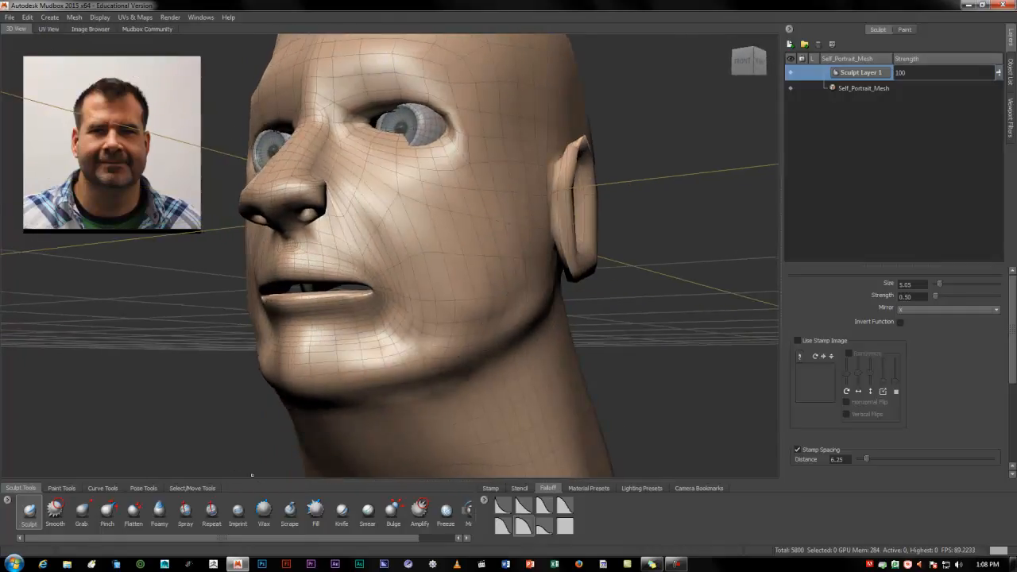
{"action": "left_click", "coordinate": [54, 512]}
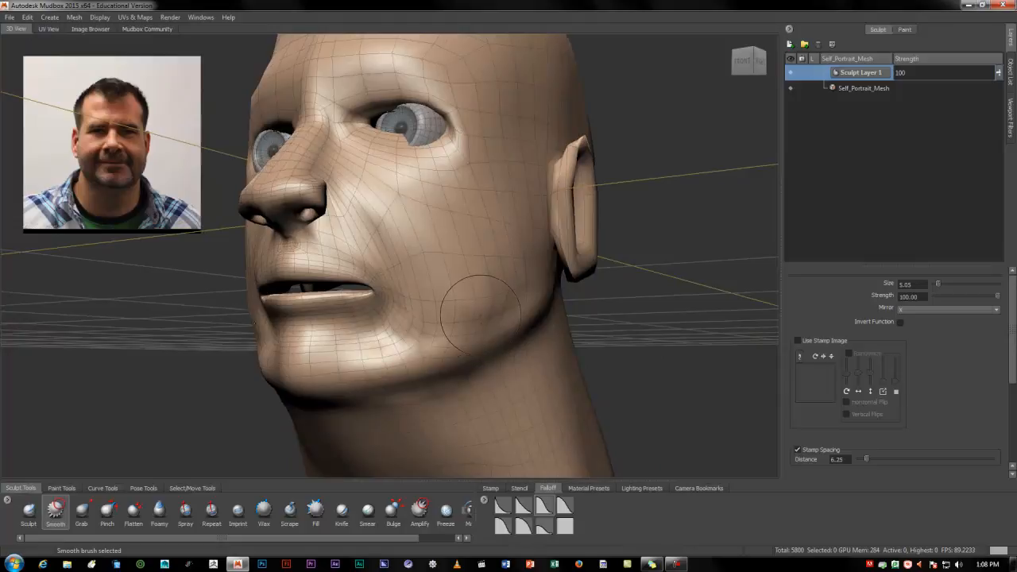
{"action": "left_click_drag", "start_coordinate": [498, 300], "coordinate": [493, 345], "text": "alt"}
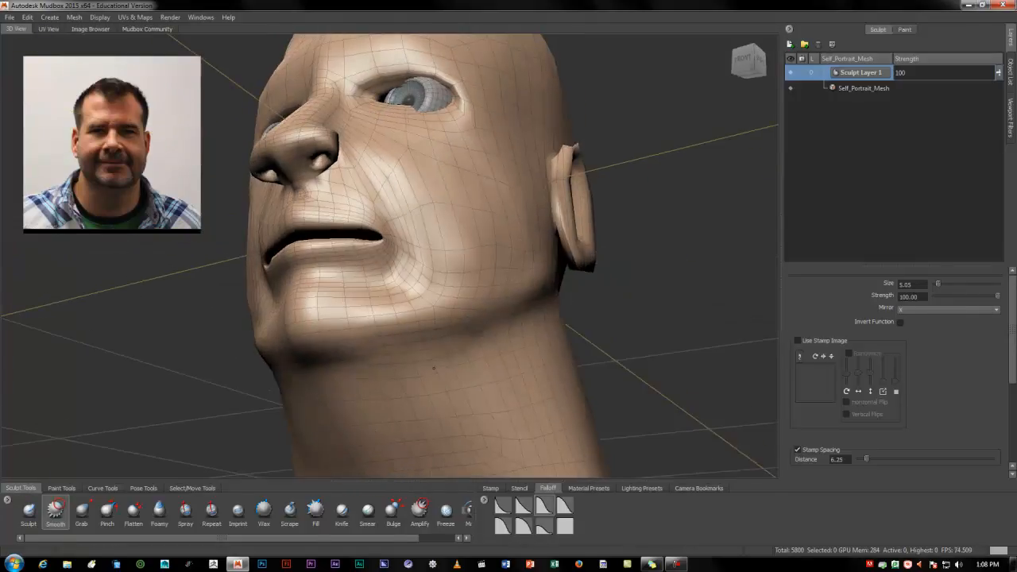
Enlarge the Smooth brush to size 7.36 and smooth around the corners of the mouth
{"action": "mouse_move", "coordinate": [522, 384]}
{"action": "left_mouse_down", "text": "alt"}
{"action": "mouse_move", "coordinate": [624, 389]}
{"action": "mouse_move", "coordinate": [628, 413]}
{"action": "left_mouse_up", "text": "alt"}
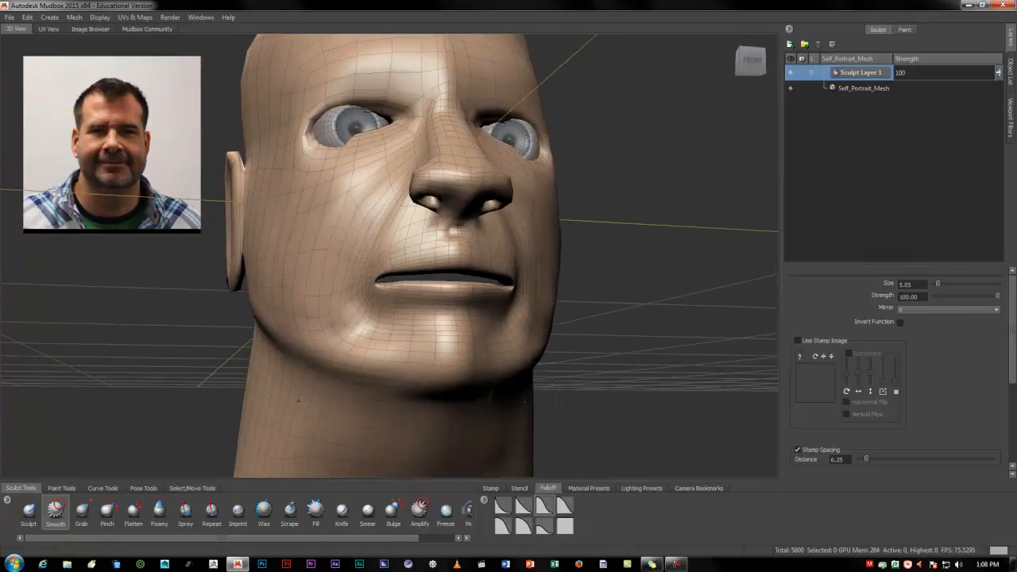
{"action": "key", "text": "b"}
{"action": "left_click_drag", "start_coordinate": [419, 372], "coordinate": [438, 372]}
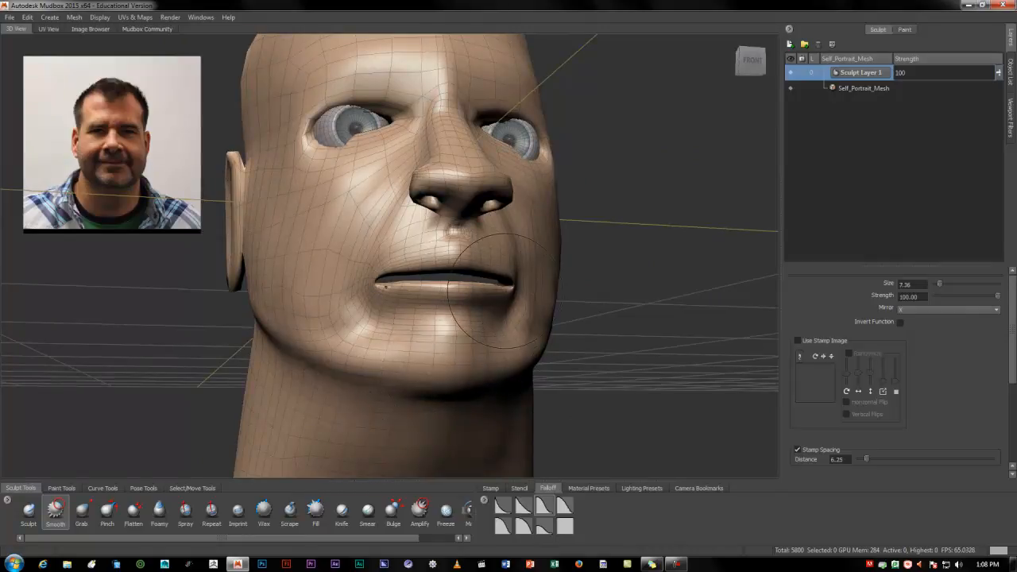
{"action": "mouse_move", "coordinate": [498, 288]}
{"action": "left_mouse_down", "text": "alt"}
{"action": "mouse_move", "coordinate": [432, 318]}
{"action": "mouse_move", "coordinate": [408, 277]}
{"action": "mouse_move", "coordinate": [459, 291]}
{"action": "mouse_move", "coordinate": [556, 243]}
{"action": "mouse_move", "coordinate": [738, 184]}
{"action": "left_mouse_up", "text": "alt"}
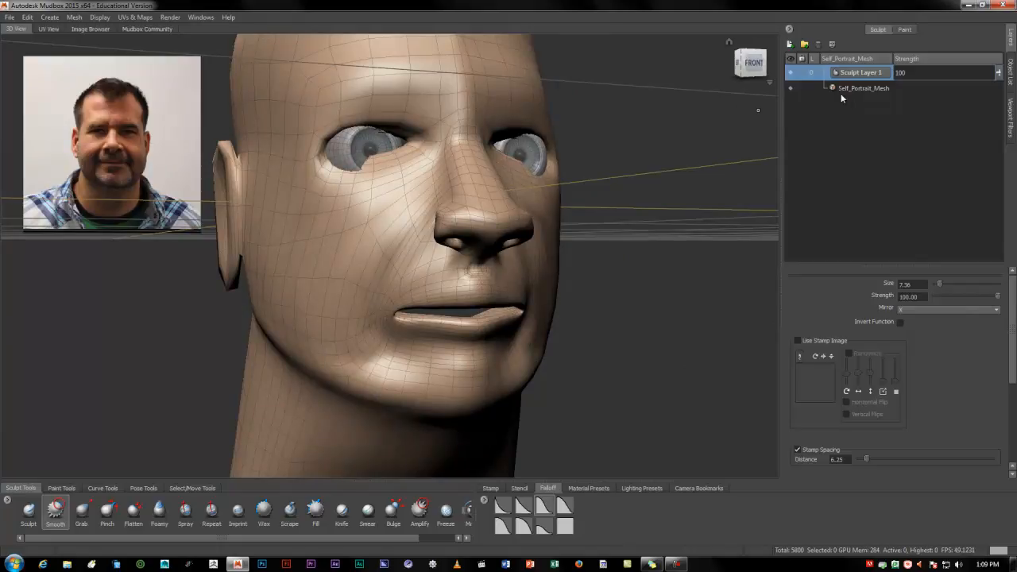
Toggle the visibility of Sculpt Layer 1 several times to compare the head with and without its changes
{"action": "left_click", "coordinate": [790, 73]}
{"action": "left_click", "coordinate": [791, 73]}
{"action": "left_click", "coordinate": [791, 73]}
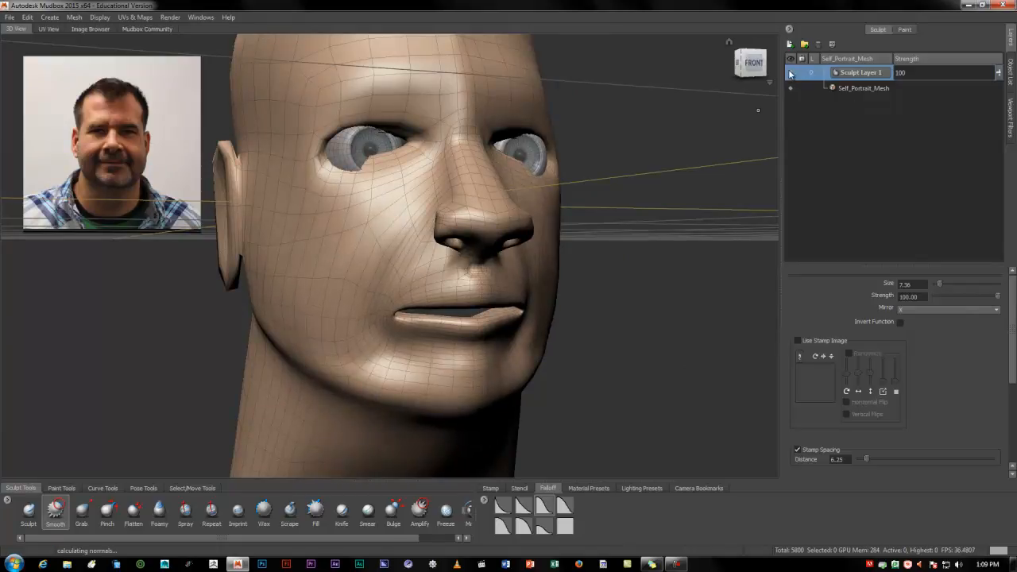
{"action": "mouse_move", "coordinate": [664, 314]}
{"action": "left_mouse_down", "text": "alt"}
{"action": "mouse_move", "coordinate": [540, 338]}
{"action": "mouse_move", "coordinate": [731, 340]}
{"action": "mouse_move", "coordinate": [500, 363]}
{"action": "left_mouse_up", "text": "alt"}
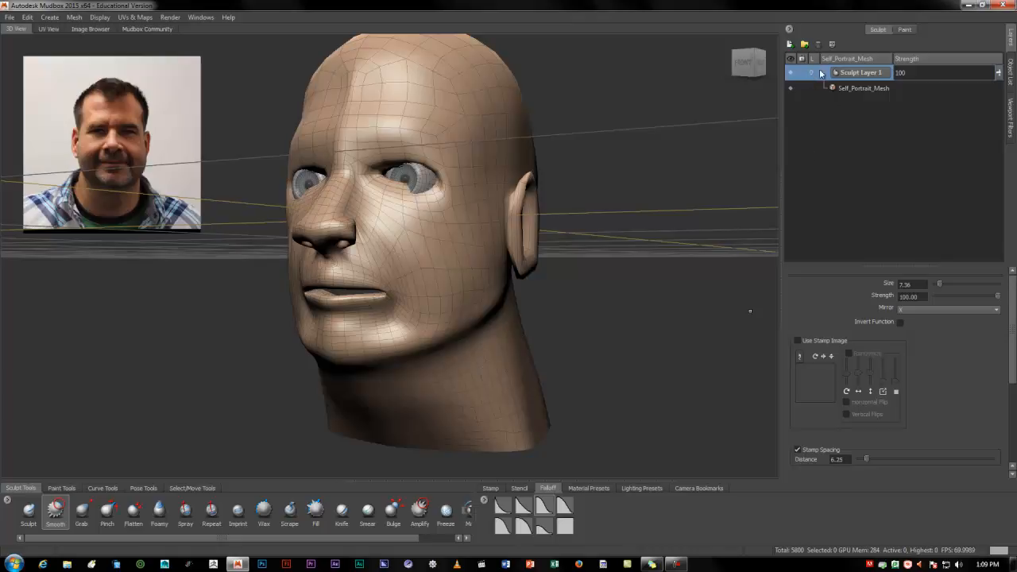
Subdivide the head mesh by one level and examine the denser wireframe from the front and side
{"action": "mouse_move", "coordinate": [407, 347]}
{"action": "left_mouse_down", "text": "alt"}
{"action": "mouse_move", "coordinate": [527, 339]}
{"action": "mouse_move", "coordinate": [480, 319]}
{"action": "mouse_move", "coordinate": [502, 326]}
{"action": "left_mouse_up", "text": "alt"}
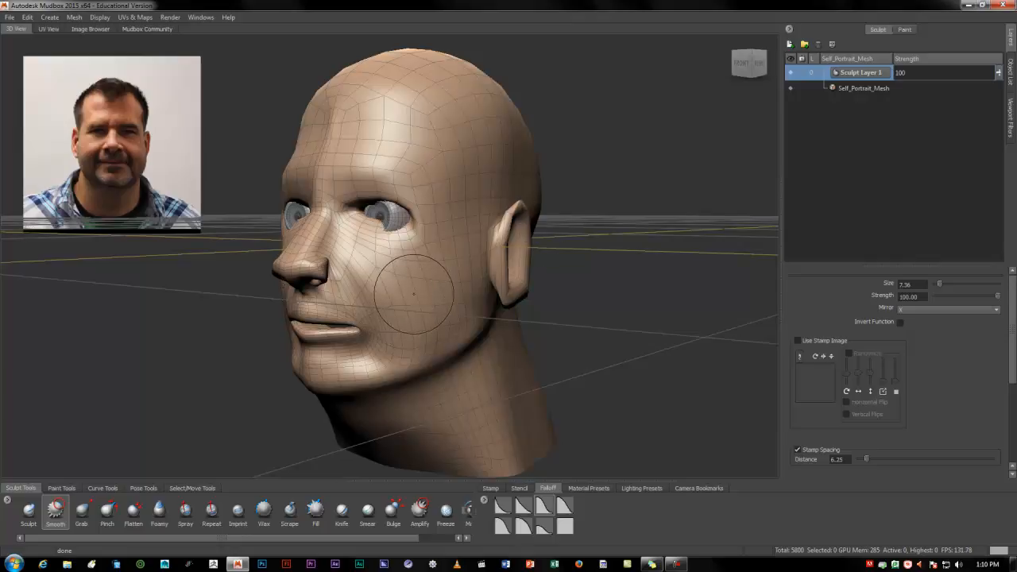
{"action": "key", "text": "shift+d"}
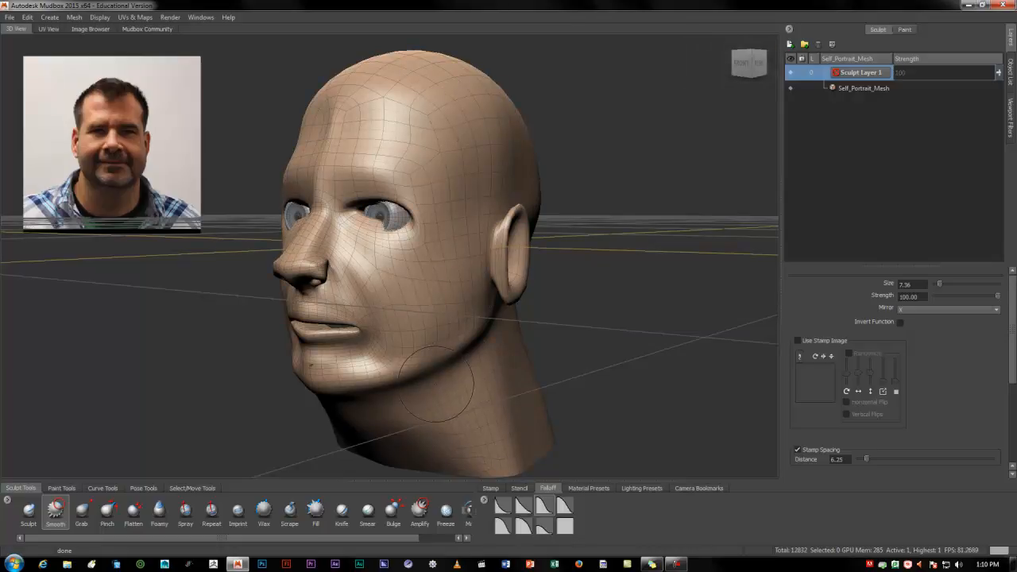
{"action": "left_click_drag", "start_coordinate": [398, 357], "coordinate": [424, 350], "text": "alt"}
{"action": "right_click_drag", "start_coordinate": [423, 350], "coordinate": [499, 340], "text": "alt"}
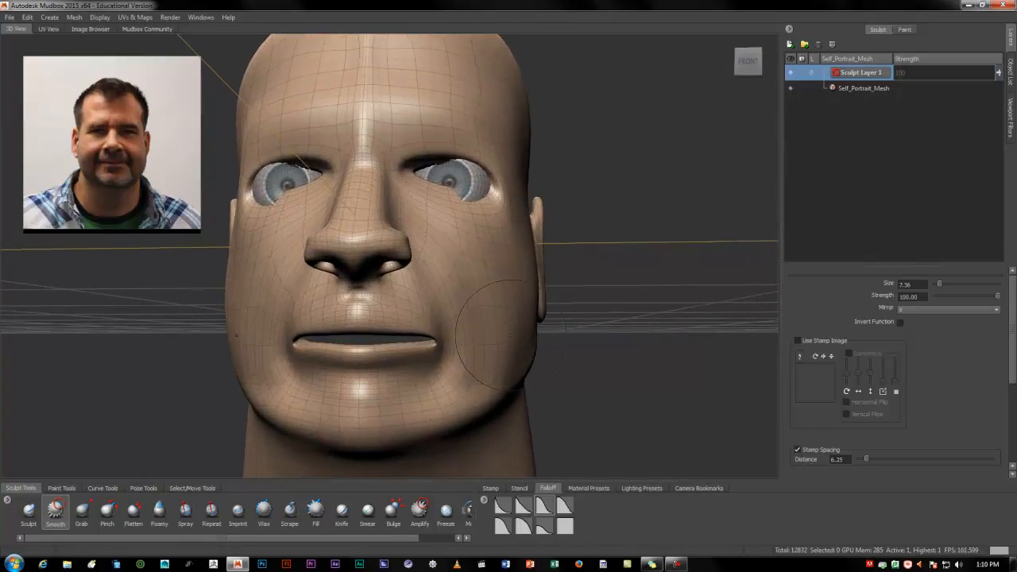
{"action": "left_click_drag", "start_coordinate": [566, 305], "coordinate": [495, 298], "text": "alt"}
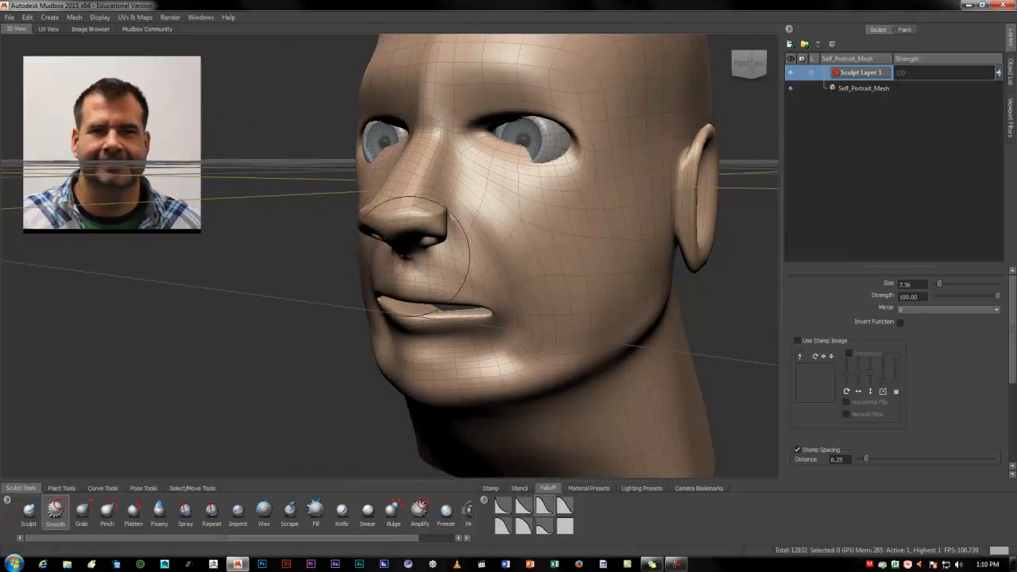
Reduce the Smooth brush to size 3.40 and try to smooth the side of the nose on Sculpt Layer 1
{"action": "key", "text": "bracketleft"}
{"action": "key", "text": "bracketleft"}
{"action": "key", "text": "bracketleft"}
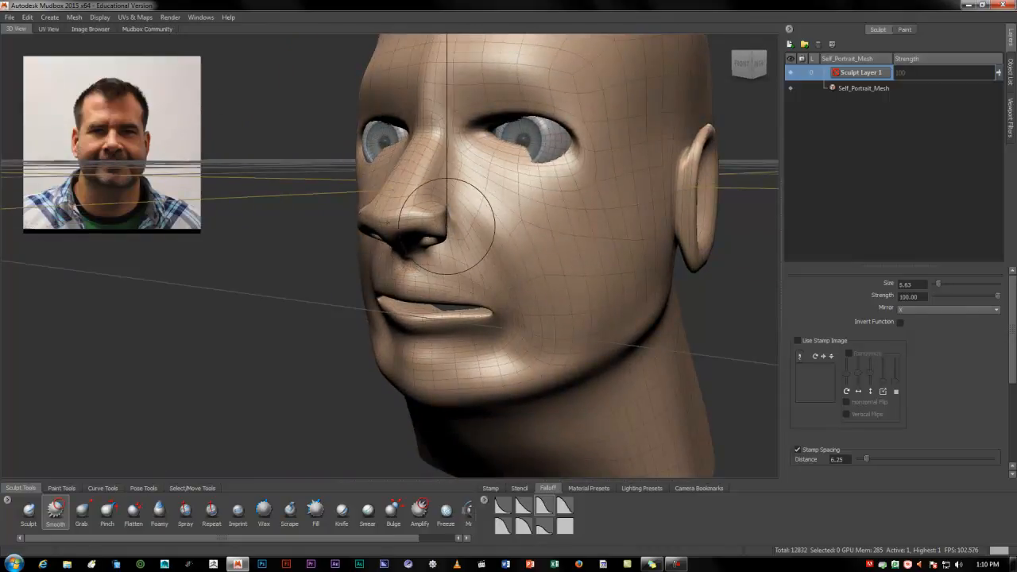
{"action": "key", "text": "bracketleft"}
{"action": "left_click_drag", "start_coordinate": [436, 208], "coordinate": [451, 212]}
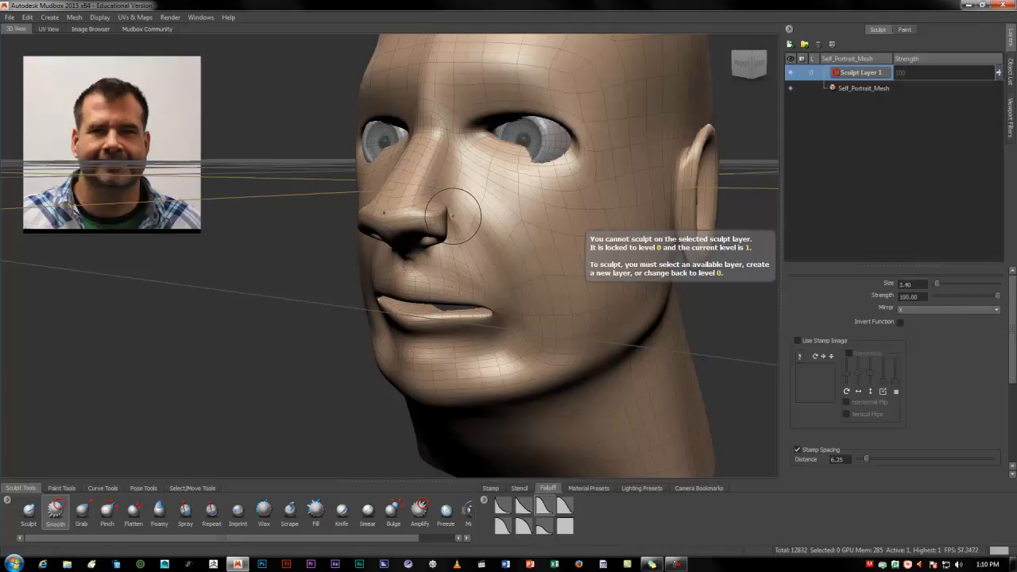
Add a second sculpt layer for the subdivided mesh and smooth the side of the nose on it
{"action": "left_click", "coordinate": [790, 45]}
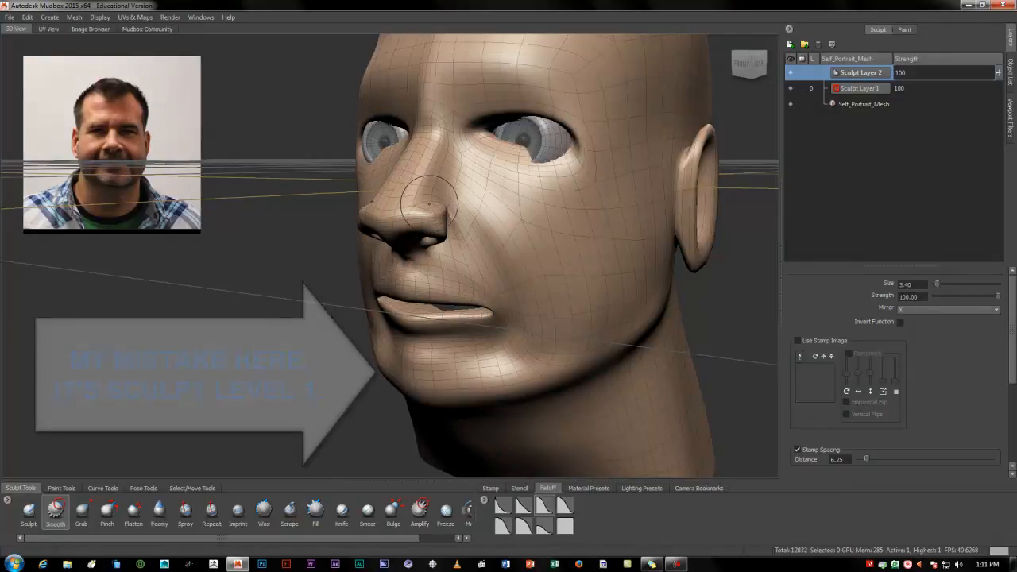
{"action": "left_click_drag", "start_coordinate": [441, 199], "coordinate": [446, 210]}
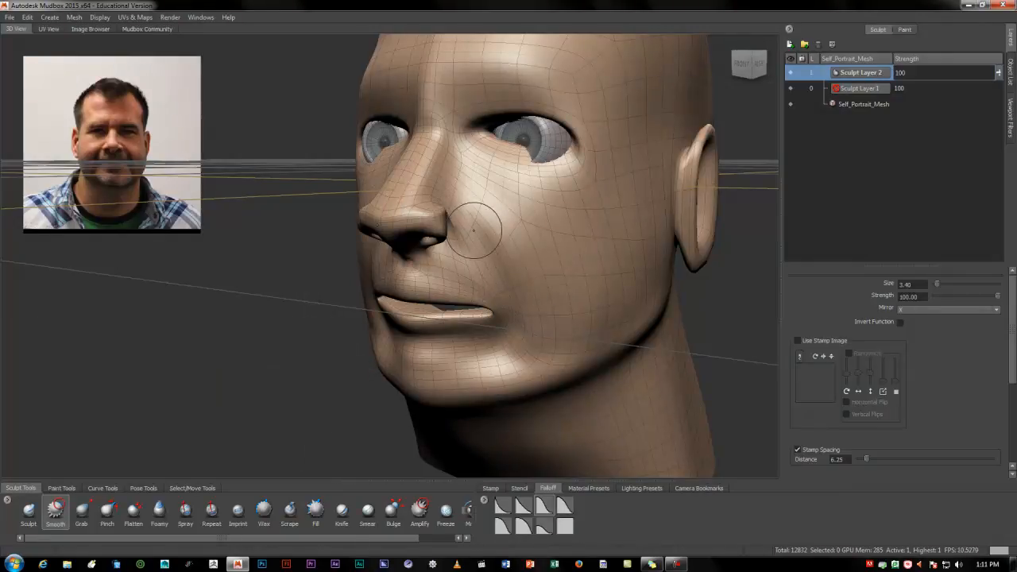
{"action": "left_click_drag", "start_coordinate": [568, 329], "coordinate": [443, 313], "text": "alt"}
{"action": "right_click_drag", "start_coordinate": [442, 313], "coordinate": [493, 316], "text": "alt"}
{"action": "left_click_drag", "start_coordinate": [493, 316], "coordinate": [461, 284], "text": "alt"}
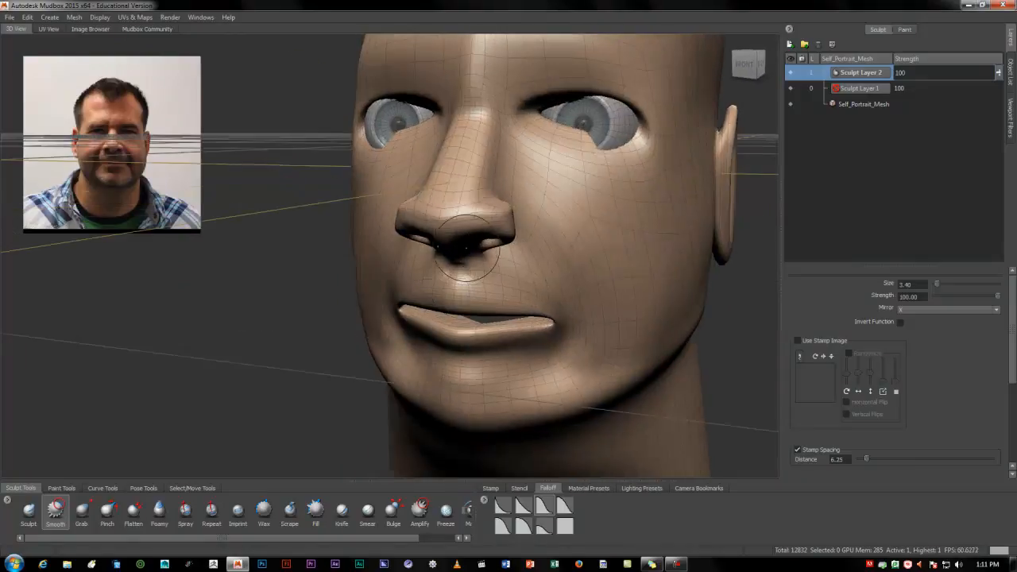
Smooth the nose tip, the nostrils and the area beneath the nose on Sculpt Layer 2
{"action": "mouse_move", "coordinate": [499, 208]}
{"action": "left_mouse_down", "text": "alt"}
{"action": "mouse_move", "coordinate": [454, 227]}
{"action": "mouse_move", "coordinate": [415, 217]}
{"action": "left_mouse_up", "text": "alt"}
{"action": "right_click_drag", "start_coordinate": [416, 217], "coordinate": [513, 211], "text": "alt"}
{"action": "left_click_drag", "start_coordinate": [513, 211], "coordinate": [418, 226], "text": "alt"}
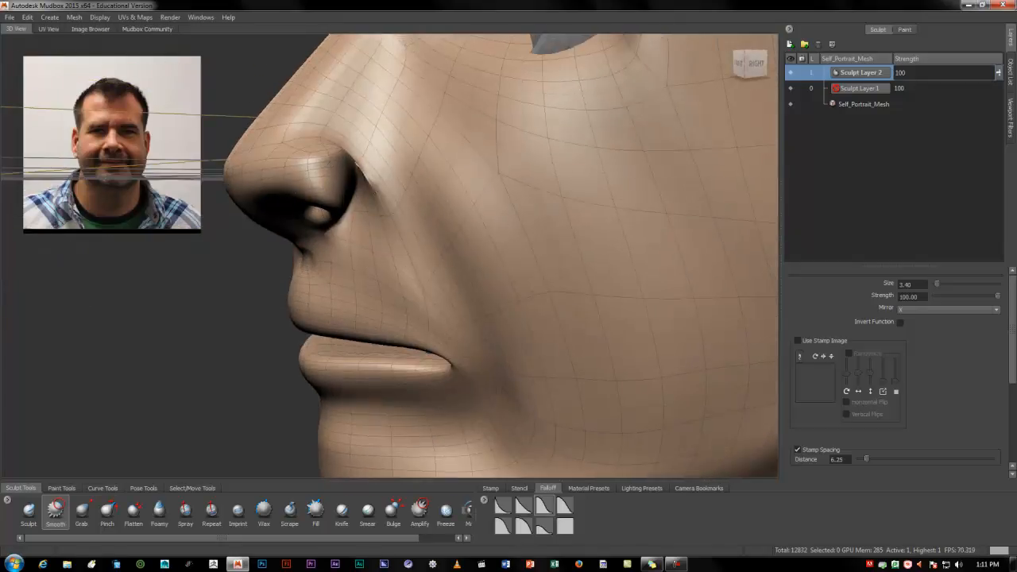
{"action": "left_click_drag", "start_coordinate": [352, 158], "coordinate": [451, 175], "text": "alt"}
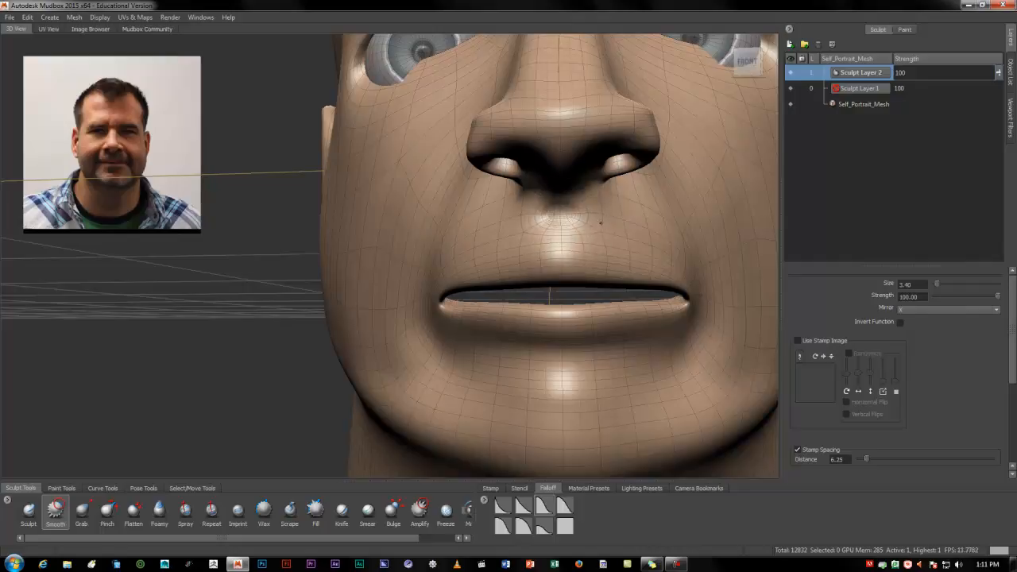
{"action": "mouse_move", "coordinate": [658, 215]}
{"action": "left_mouse_down", "text": "alt"}
{"action": "mouse_move", "coordinate": [476, 258]}
{"action": "mouse_move", "coordinate": [590, 284]}
{"action": "mouse_move", "coordinate": [466, 295]}
{"action": "mouse_move", "coordinate": [445, 209]}
{"action": "mouse_move", "coordinate": [400, 192]}
{"action": "left_mouse_up", "text": "alt"}
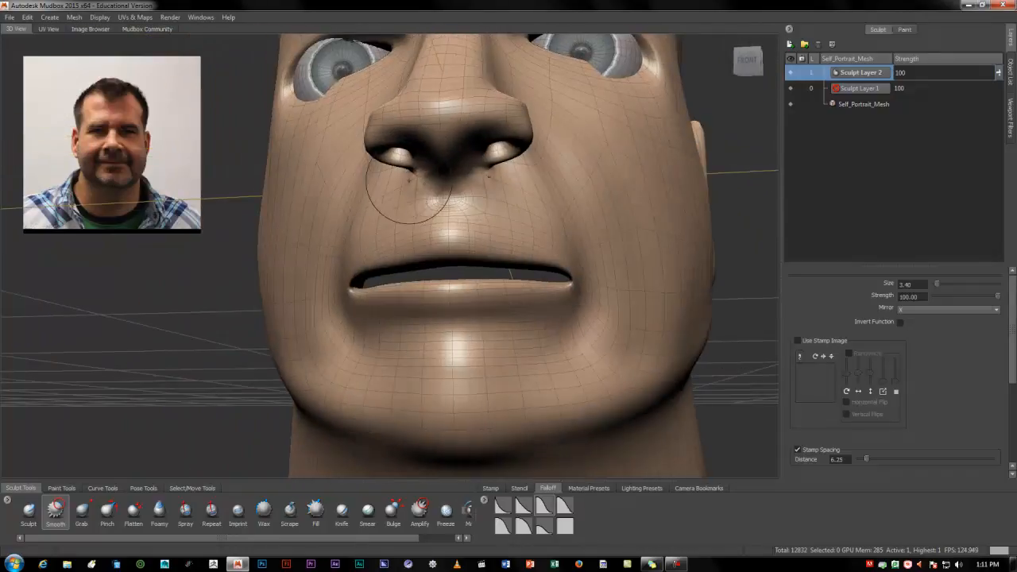
{"action": "left_click_drag", "start_coordinate": [469, 168], "coordinate": [432, 169], "text": "alt"}
{"action": "left_click_drag", "start_coordinate": [494, 154], "coordinate": [424, 316], "text": "alt"}
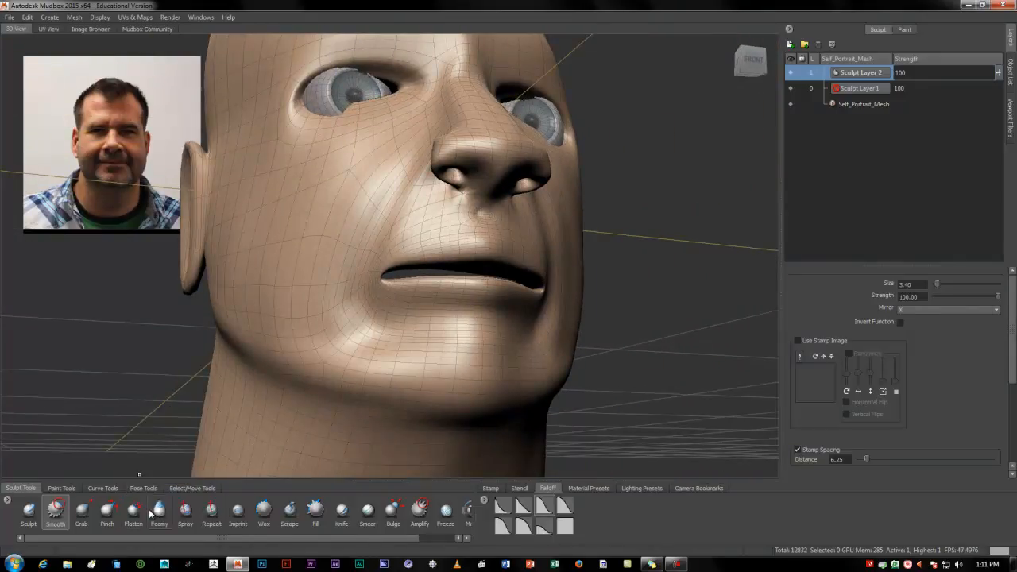
Pull the cheek surface slightly with the Grab brush and check the face from the side
{"action": "left_click", "coordinate": [82, 511]}
{"action": "left_click_drag", "start_coordinate": [318, 231], "coordinate": [324, 227], "text": "alt"}
{"action": "mouse_move", "coordinate": [423, 183]}
{"action": "left_mouse_down"}
{"action": "mouse_move", "coordinate": [498, 239]}
{"action": "mouse_move", "coordinate": [475, 223]}
{"action": "mouse_move", "coordinate": [478, 199]}
{"action": "mouse_move", "coordinate": [432, 217]}
{"action": "mouse_move", "coordinate": [285, 212]}
{"action": "left_mouse_up"}
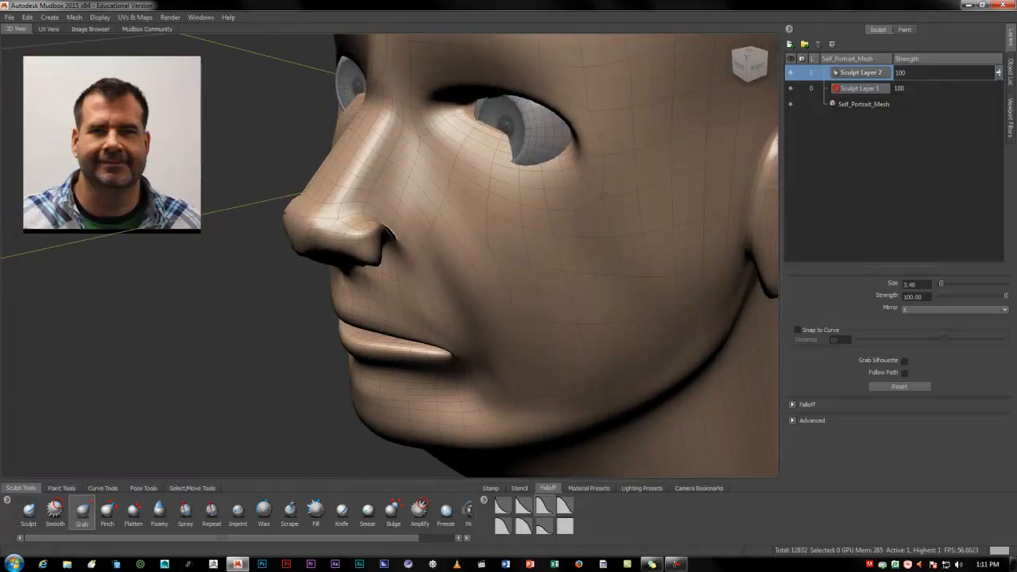
{"action": "left_click_drag", "start_coordinate": [308, 248], "coordinate": [335, 211], "text": "alt"}
Sharpen the creases around the nostril wings with the Pinch brush at size 1.52, strength 68.90 and a rounded falloff
{"action": "left_click", "coordinate": [108, 514]}
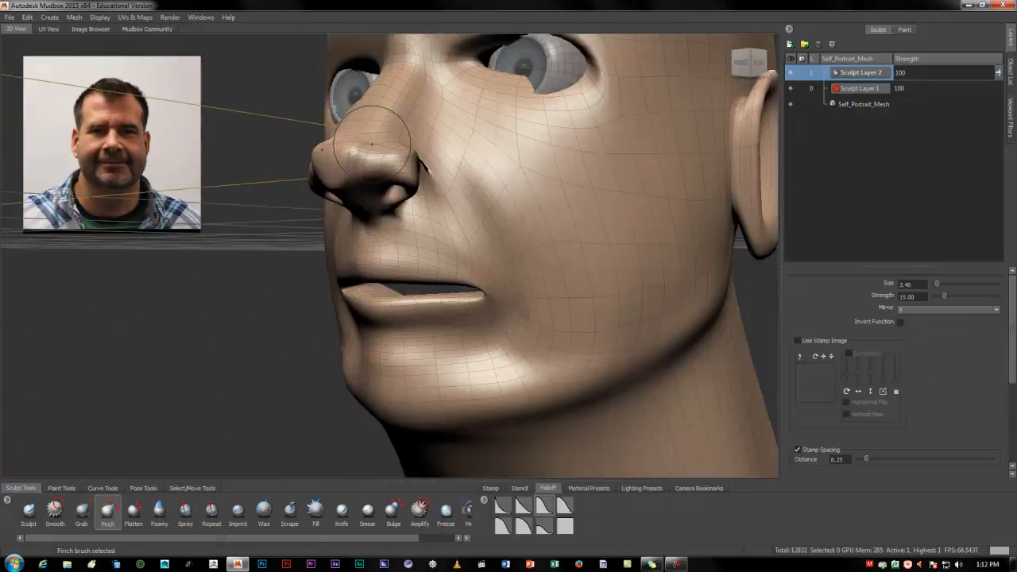
{"action": "mouse_move", "coordinate": [390, 117]}
{"action": "left_mouse_down"}
{"action": "mouse_move", "coordinate": [382, 95]}
{"action": "mouse_move", "coordinate": [363, 102]}
{"action": "left_mouse_up"}
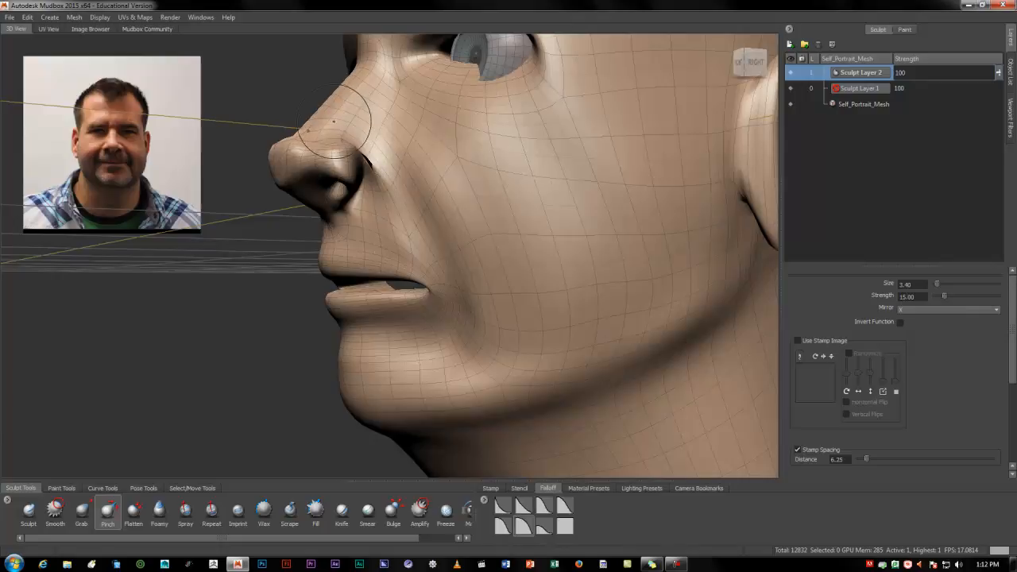
{"action": "key", "text": "b"}
{"action": "left_click_drag", "start_coordinate": [337, 123], "coordinate": [317, 123]}
{"action": "left_click_drag", "start_coordinate": [938, 292], "coordinate": [963, 291]}
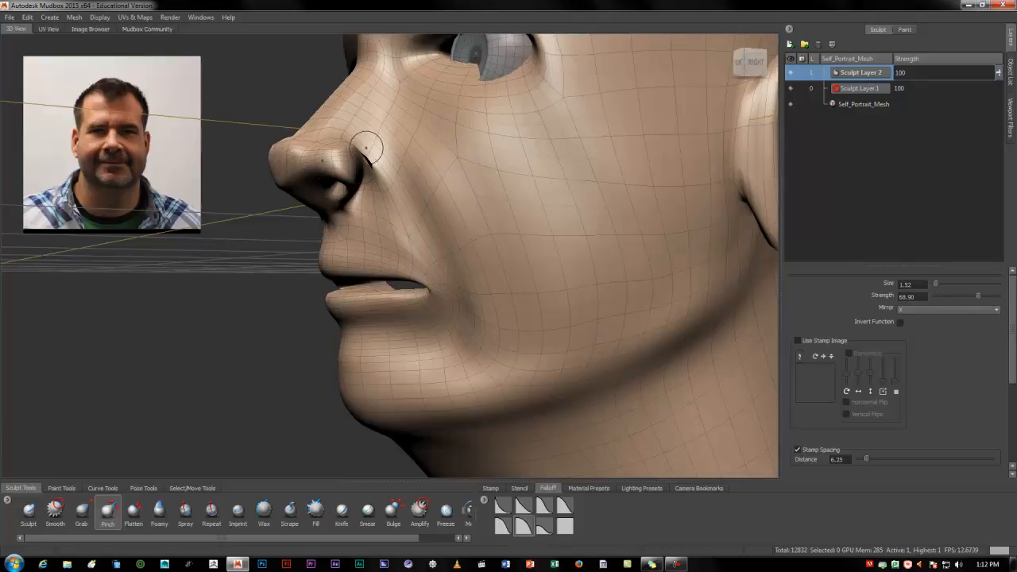
{"action": "mouse_move", "coordinate": [349, 164]}
{"action": "left_mouse_down", "text": "alt"}
{"action": "mouse_move", "coordinate": [592, 165]}
{"action": "mouse_move", "coordinate": [588, 187]}
{"action": "mouse_move", "coordinate": [508, 177]}
{"action": "left_mouse_up", "text": "alt"}
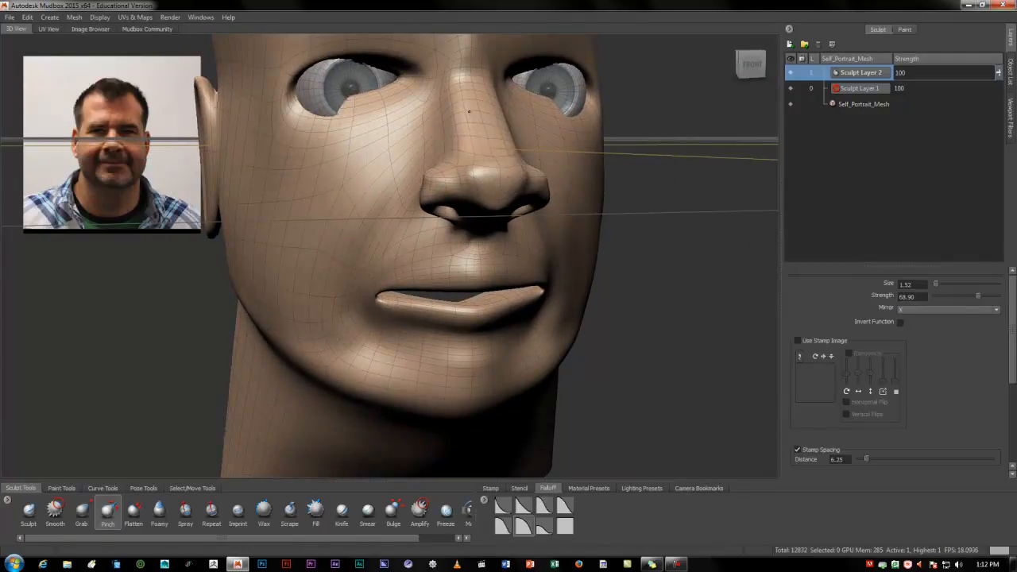
{"action": "left_click_drag", "start_coordinate": [469, 113], "coordinate": [294, 131], "text": "alt"}
Flatten the lips and the area around the mouth using the Flatten brush at strength 47.90
{"action": "left_click", "coordinate": [133, 514]}
{"action": "left_click_drag", "start_coordinate": [294, 388], "coordinate": [447, 328], "text": "alt"}
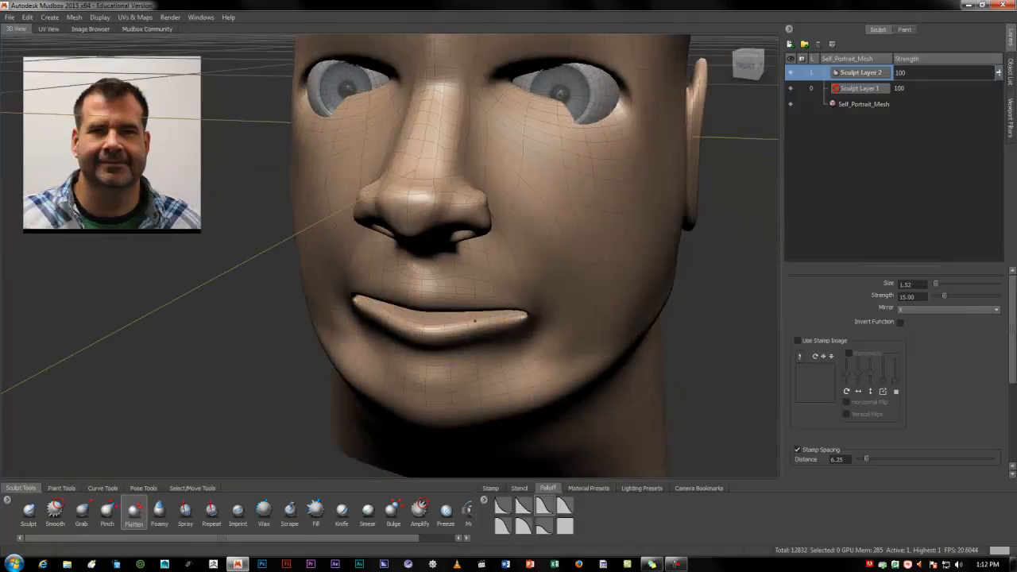
{"action": "left_click_drag", "start_coordinate": [944, 295], "coordinate": [957, 297]}
{"action": "left_click_drag", "start_coordinate": [426, 328], "coordinate": [513, 318]}
{"action": "mouse_move", "coordinate": [482, 375]}
{"action": "left_mouse_down", "text": "alt"}
{"action": "mouse_move", "coordinate": [474, 334]}
{"action": "mouse_move", "coordinate": [430, 298]}
{"action": "left_mouse_up", "text": "alt"}
{"action": "right_click_drag", "start_coordinate": [430, 298], "coordinate": [517, 293], "text": "alt"}
{"action": "left_click_drag", "start_coordinate": [508, 247], "coordinate": [436, 256], "text": "alt"}
{"action": "mouse_move", "coordinate": [421, 210]}
{"action": "left_mouse_down"}
{"action": "mouse_move", "coordinate": [445, 199]}
{"action": "mouse_move", "coordinate": [528, 197]}
{"action": "left_mouse_up"}
{"action": "mouse_move", "coordinate": [421, 204]}
{"action": "left_mouse_down"}
{"action": "mouse_move", "coordinate": [557, 190]}
{"action": "mouse_move", "coordinate": [611, 198]}
{"action": "mouse_move", "coordinate": [522, 456]}
{"action": "mouse_move", "coordinate": [530, 424]}
{"action": "left_mouse_up"}
{"action": "mouse_move", "coordinate": [402, 407]}
{"action": "left_mouse_down"}
{"action": "mouse_move", "coordinate": [640, 389]}
{"action": "mouse_move", "coordinate": [639, 400]}
{"action": "left_mouse_up"}
{"action": "mouse_move", "coordinate": [508, 409]}
{"action": "left_mouse_down", "text": "alt"}
{"action": "mouse_move", "coordinate": [564, 407]}
{"action": "mouse_move", "coordinate": [572, 367]}
{"action": "mouse_move", "coordinate": [540, 340]}
{"action": "left_mouse_up", "text": "alt"}
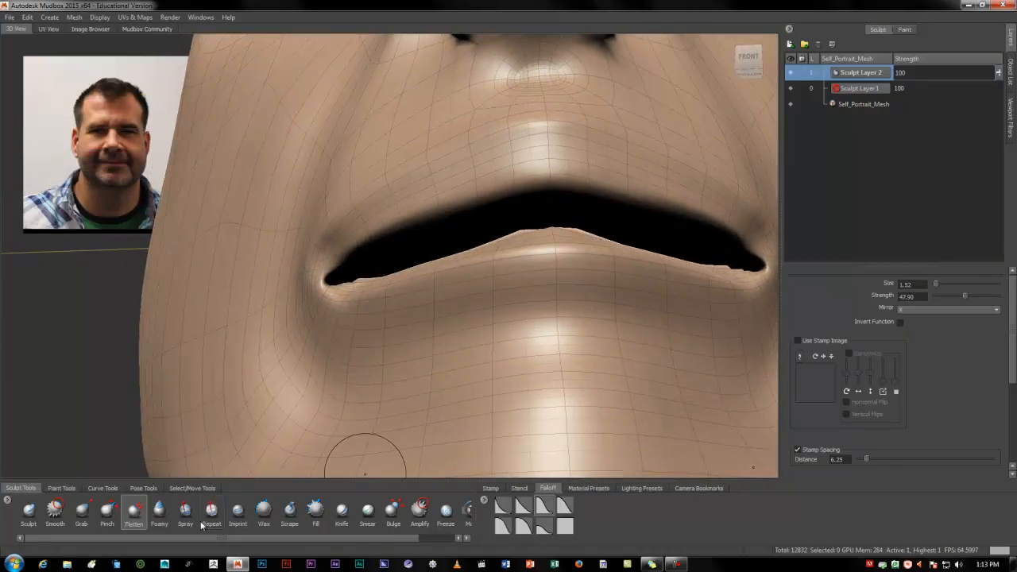
Switch to the Foamy brush, try building up the lower lip at strength 15.00, and undo the stroke
{"action": "left_click", "coordinate": [159, 513]}
{"action": "mouse_move", "coordinate": [386, 324]}
{"action": "left_mouse_down", "text": "alt"}
{"action": "mouse_move", "coordinate": [246, 301]}
{"action": "mouse_move", "coordinate": [481, 291]}
{"action": "mouse_move", "coordinate": [523, 301]}
{"action": "left_mouse_up", "text": "alt"}
{"action": "left_click_drag", "start_coordinate": [523, 302], "coordinate": [429, 335], "text": "alt"}
{"action": "mouse_move", "coordinate": [492, 286]}
{"action": "left_mouse_down", "text": "alt"}
{"action": "mouse_move", "coordinate": [524, 293]}
{"action": "mouse_move", "coordinate": [488, 302]}
{"action": "left_mouse_up", "text": "alt"}
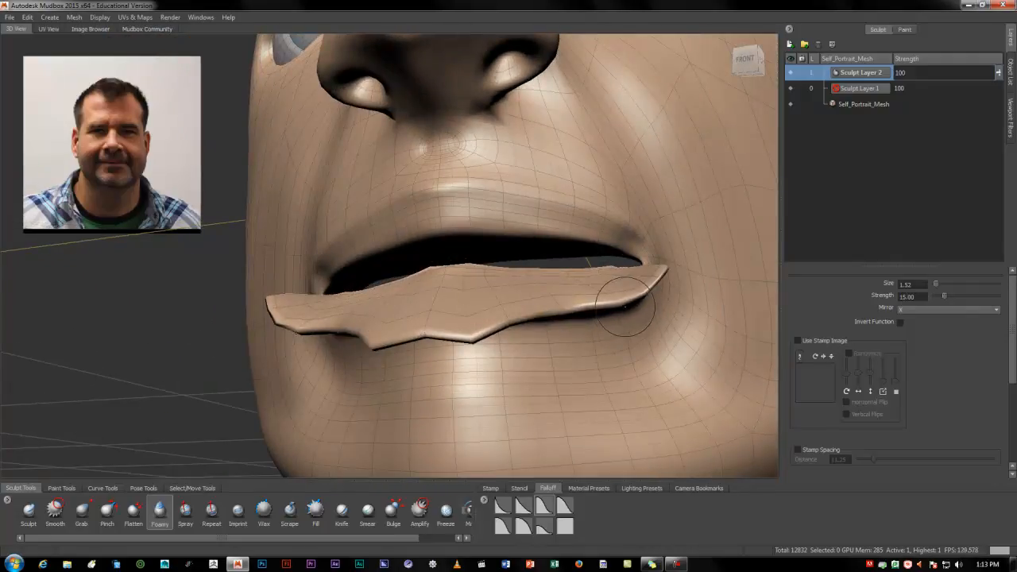
{"action": "key", "text": "ctrl+z"}
Build up the upper and lower lips with the Foamy brush at strength 1.00, using the second falloff preset
{"action": "left_click_drag", "start_coordinate": [942, 294], "coordinate": [937, 295]}
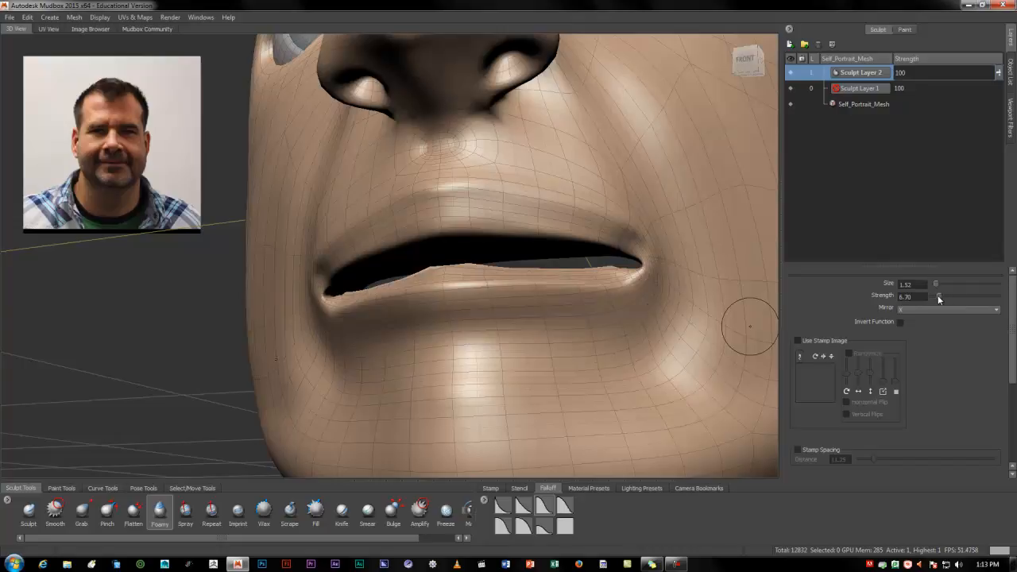
{"action": "left_click", "coordinate": [523, 506]}
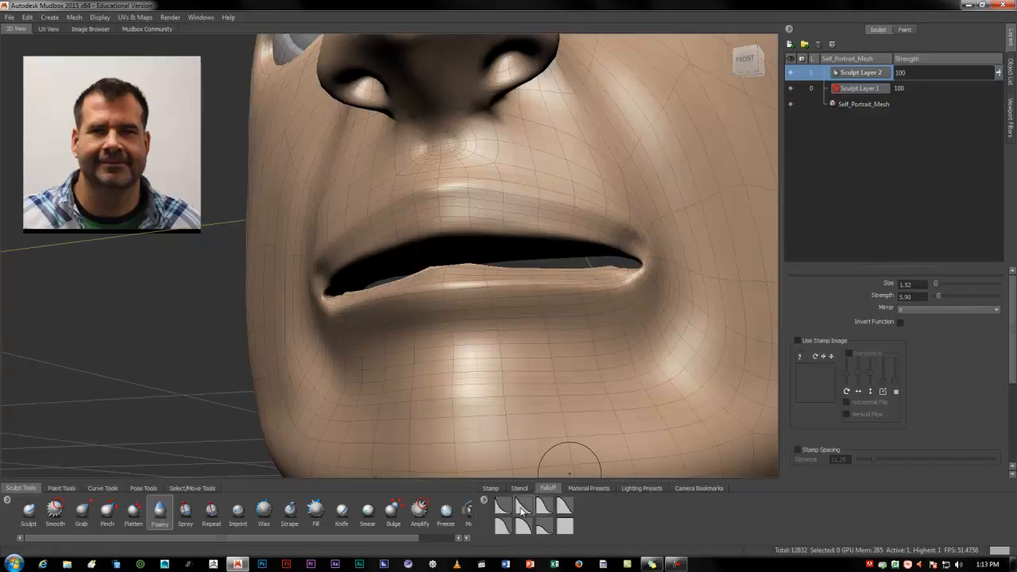
{"action": "left_click_drag", "start_coordinate": [466, 291], "coordinate": [466, 295]}
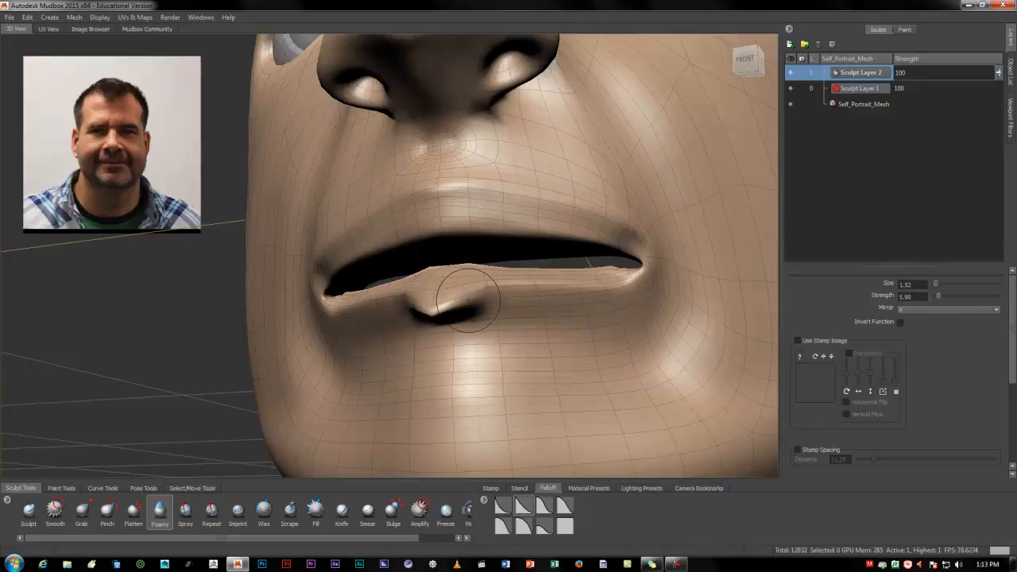
{"action": "key", "text": "ctrl+z"}
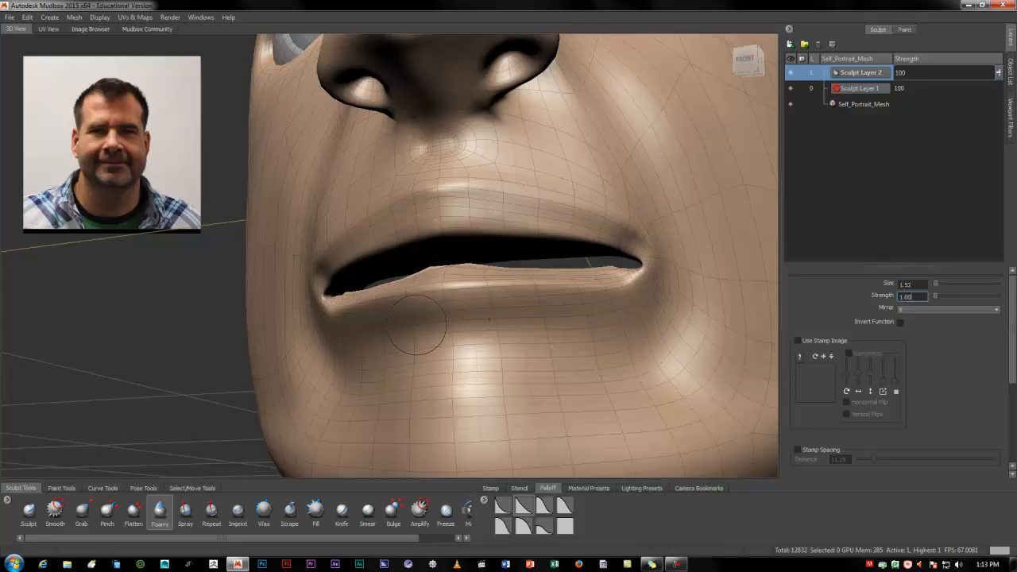
{"action": "left_click_drag", "start_coordinate": [446, 302], "coordinate": [375, 301]}
{"action": "mouse_move", "coordinate": [550, 290]}
{"action": "left_mouse_down"}
{"action": "mouse_move", "coordinate": [595, 290]}
{"action": "mouse_move", "coordinate": [619, 277]}
{"action": "left_mouse_up"}
{"action": "left_click_drag", "start_coordinate": [477, 318], "coordinate": [534, 328], "text": "alt"}
{"action": "left_click_drag", "start_coordinate": [395, 327], "coordinate": [357, 305]}
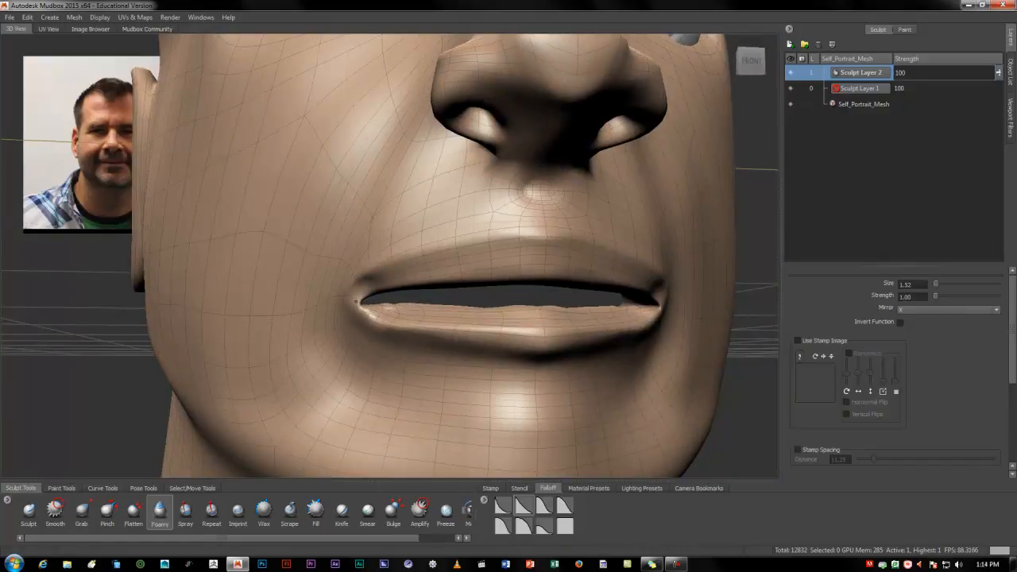
{"action": "left_click_drag", "start_coordinate": [644, 326], "coordinate": [605, 229], "text": "alt"}
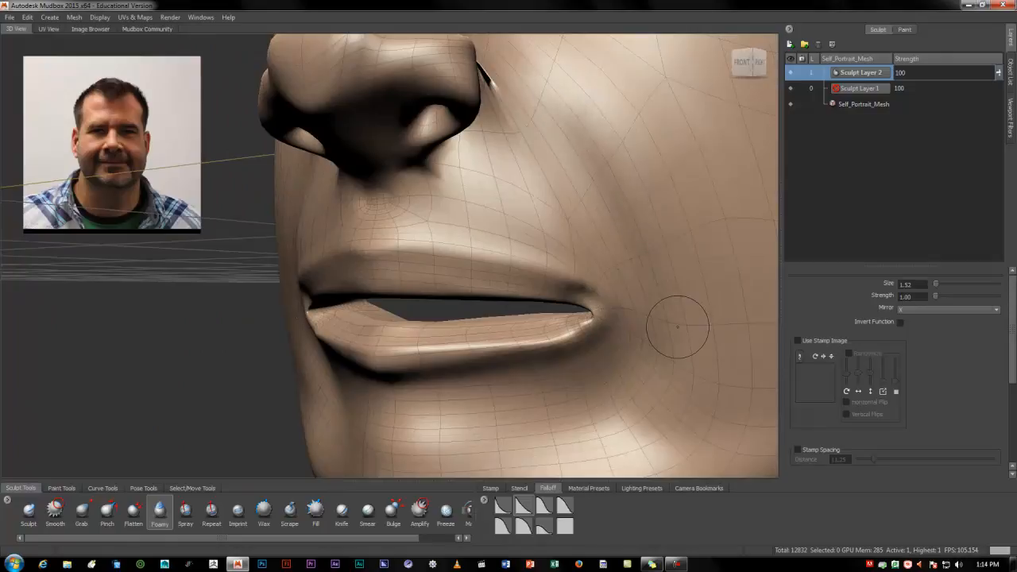
Enlarge the Foamy brush to size 3.59 and add volume to the cheeks beside the nose and mouth
{"action": "left_click_drag", "start_coordinate": [618, 184], "coordinate": [535, 77]}
{"action": "scroll", "coordinate": [558, 135], "scroll_direction": "down", "scroll_amount": 4}
{"action": "left_click_drag", "start_coordinate": [556, 274], "coordinate": [597, 268], "text": "alt"}
{"action": "key", "text": "b"}
{"action": "left_click_drag", "start_coordinate": [529, 157], "coordinate": [552, 156]}
{"action": "left_click_drag", "start_coordinate": [520, 121], "coordinate": [579, 189]}
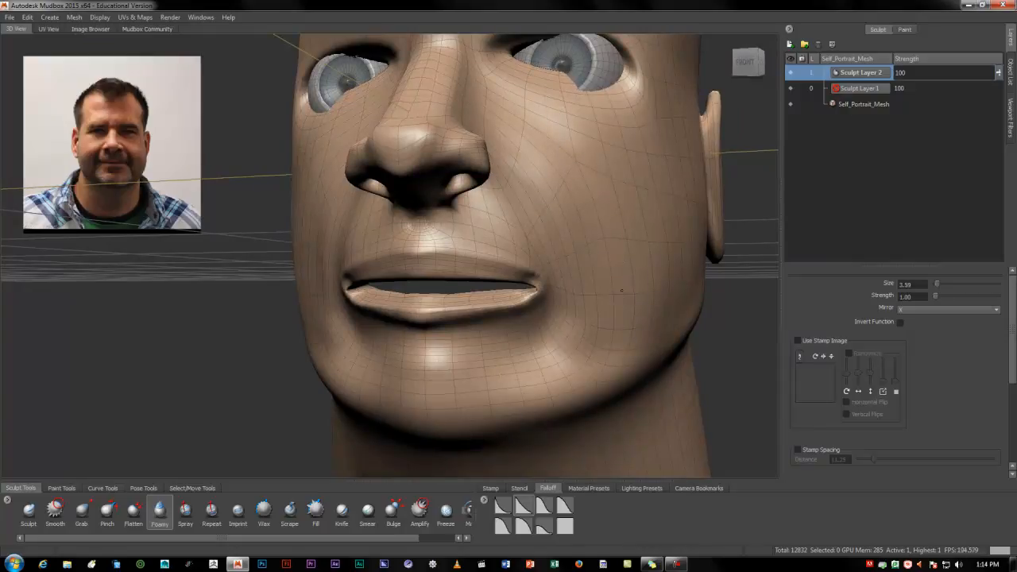
{"action": "left_click_drag", "start_coordinate": [613, 325], "coordinate": [585, 301], "text": "alt"}
{"action": "left_click_drag", "start_coordinate": [495, 101], "coordinate": [504, 125]}
{"action": "mouse_move", "coordinate": [544, 171]}
{"action": "left_mouse_down", "text": "alt"}
{"action": "mouse_move", "coordinate": [635, 258]}
{"action": "mouse_move", "coordinate": [545, 306]}
{"action": "left_mouse_up", "text": "alt"}
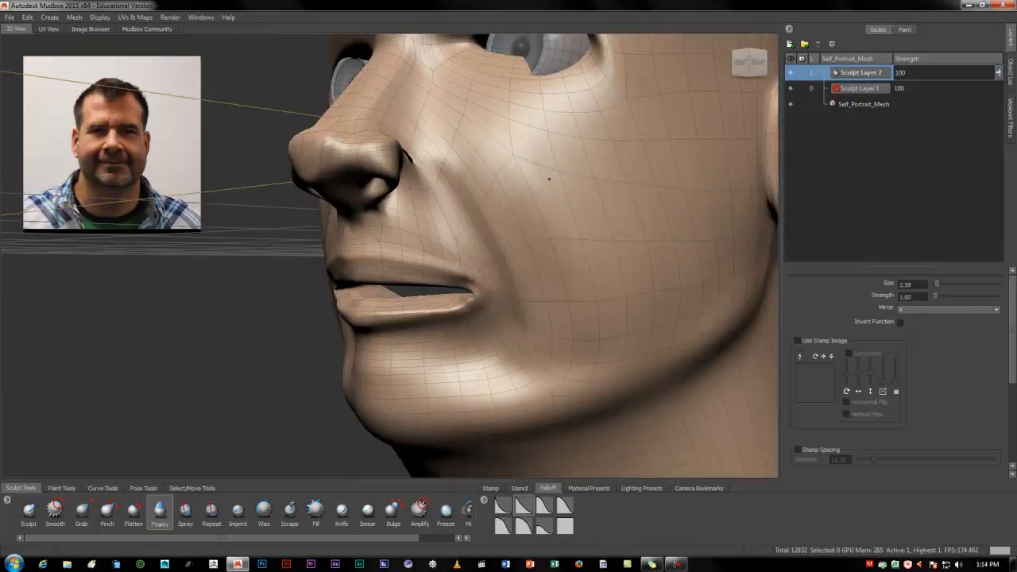
{"action": "left_click_drag", "start_coordinate": [685, 262], "coordinate": [576, 272], "text": "alt"}
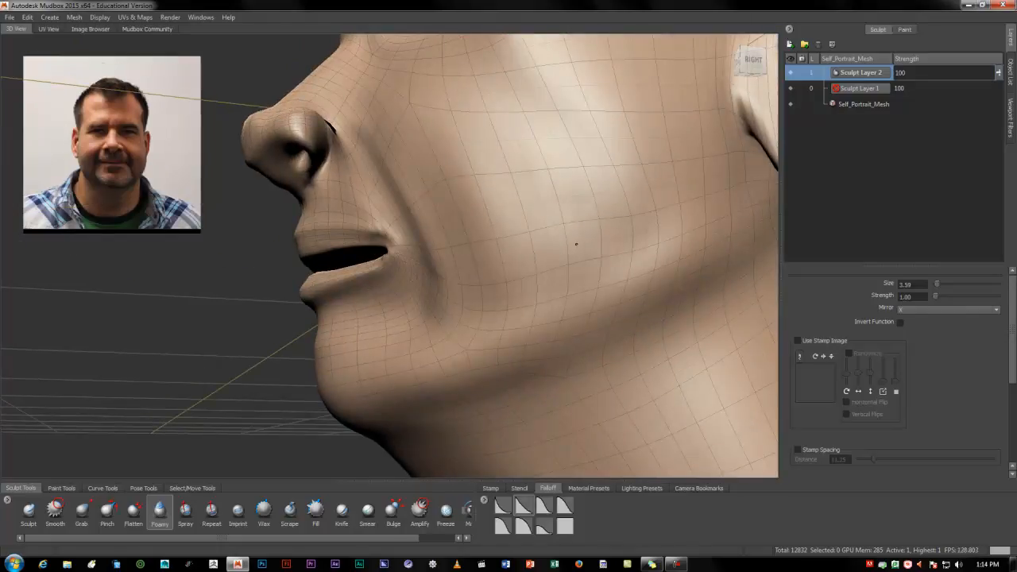
{"action": "left_click_drag", "start_coordinate": [713, 198], "coordinate": [663, 209], "text": "alt"}
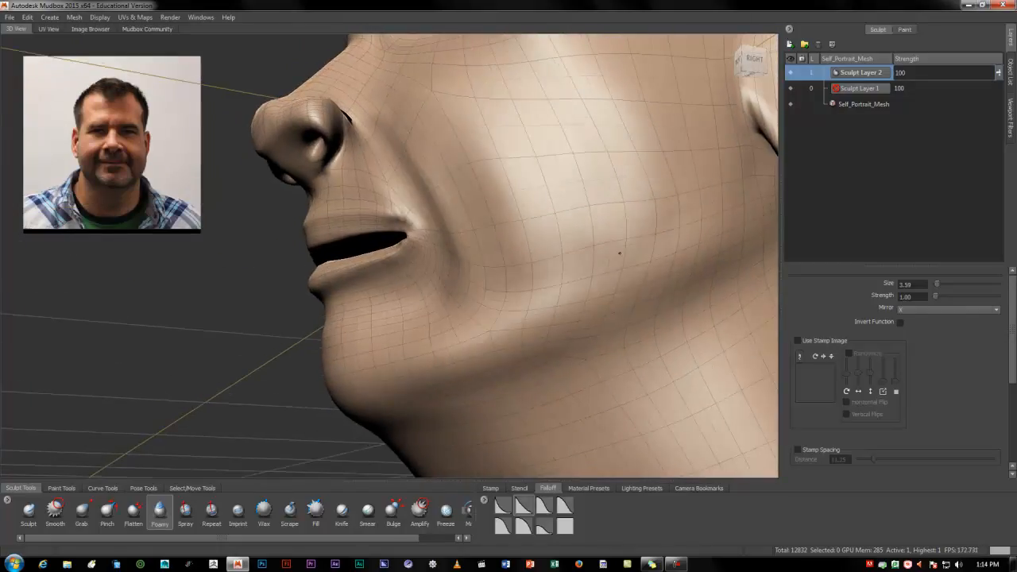
{"action": "mouse_move", "coordinate": [541, 267]}
{"action": "left_mouse_down", "text": "alt"}
{"action": "mouse_move", "coordinate": [595, 291]}
{"action": "mouse_move", "coordinate": [488, 315]}
{"action": "mouse_move", "coordinate": [610, 299]}
{"action": "left_mouse_up", "text": "alt"}
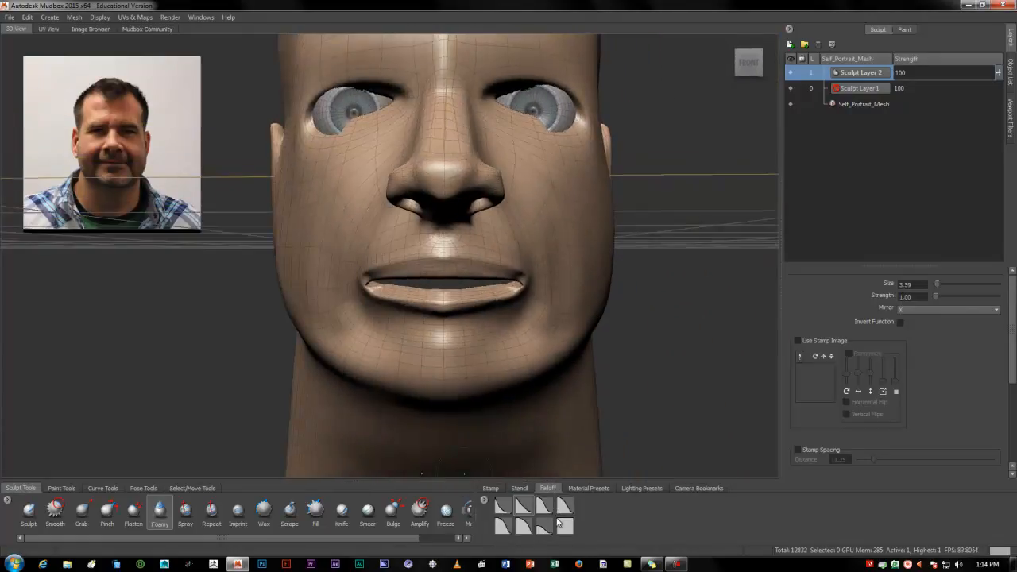
Reduce the Foamy brush to size 1.92 with a rounded falloff and build up the folds beside the mouth and chin
{"action": "left_click_drag", "start_coordinate": [562, 383], "coordinate": [516, 313], "text": "alt"}
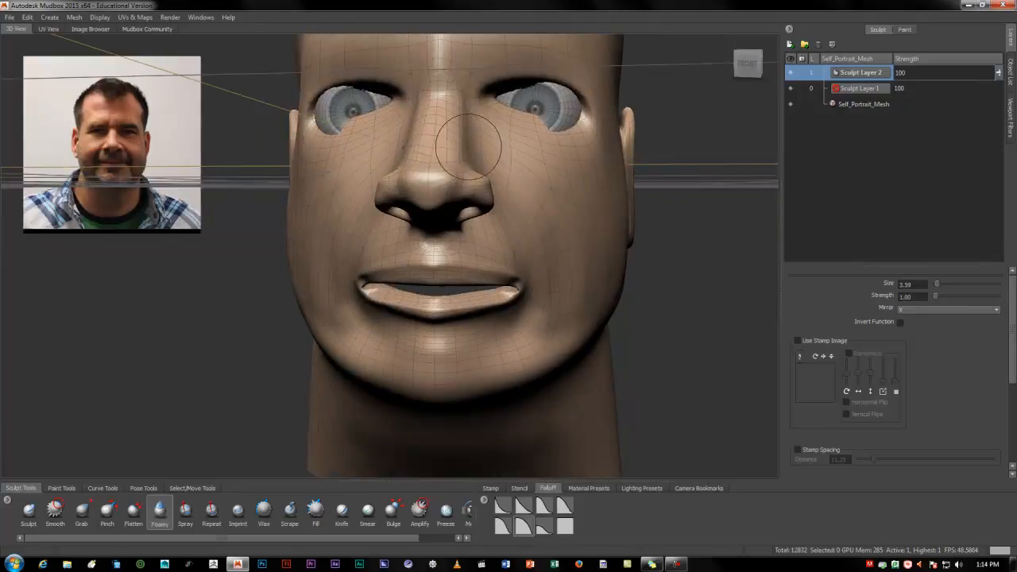
{"action": "left_click_drag", "start_coordinate": [505, 136], "coordinate": [490, 136]}
{"action": "left_click_drag", "start_coordinate": [523, 235], "coordinate": [416, 166], "text": "alt"}
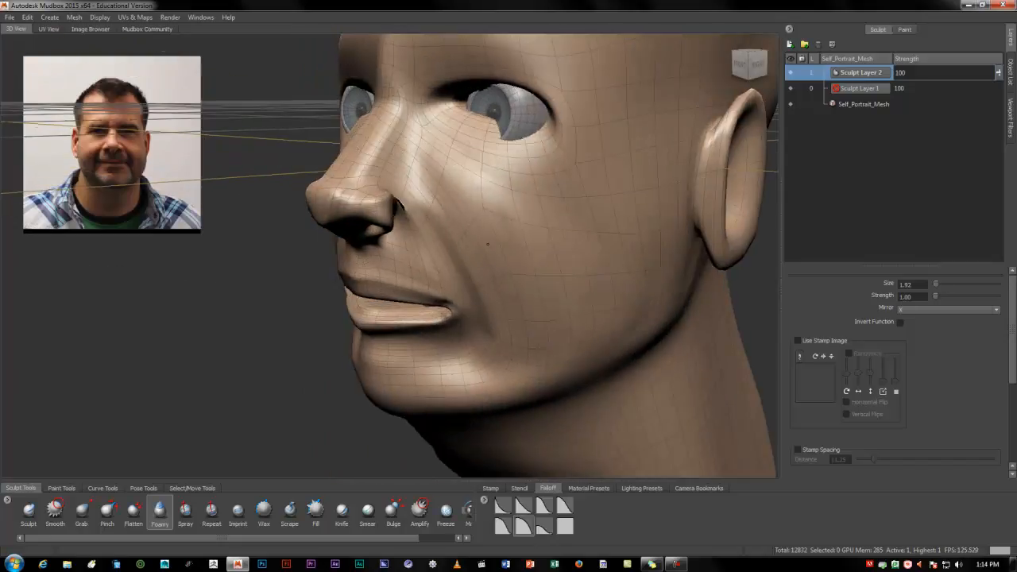
{"action": "left_click_drag", "start_coordinate": [529, 302], "coordinate": [452, 188], "text": "alt"}
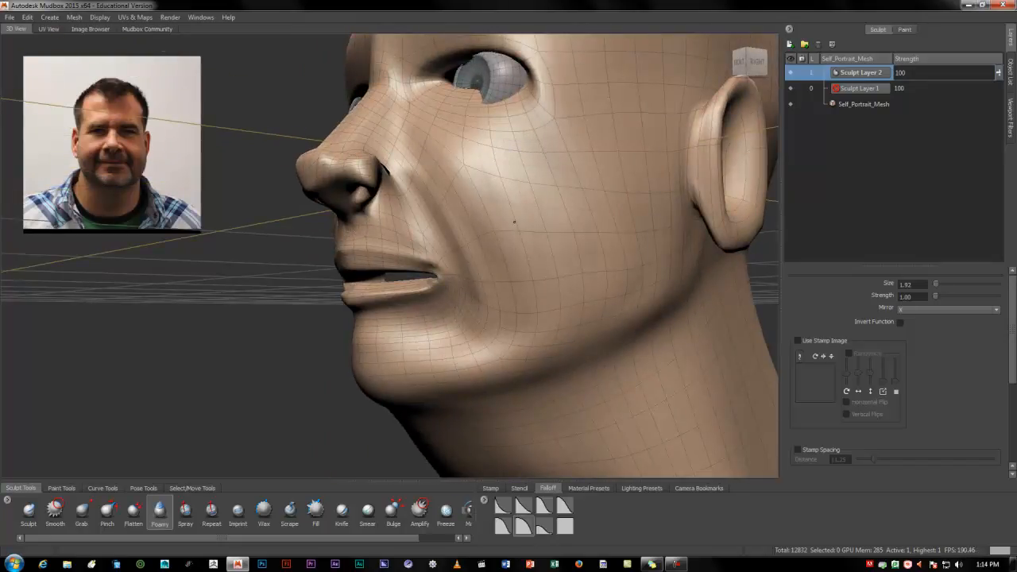
{"action": "left_click_drag", "start_coordinate": [524, 301], "coordinate": [579, 265], "text": "alt"}
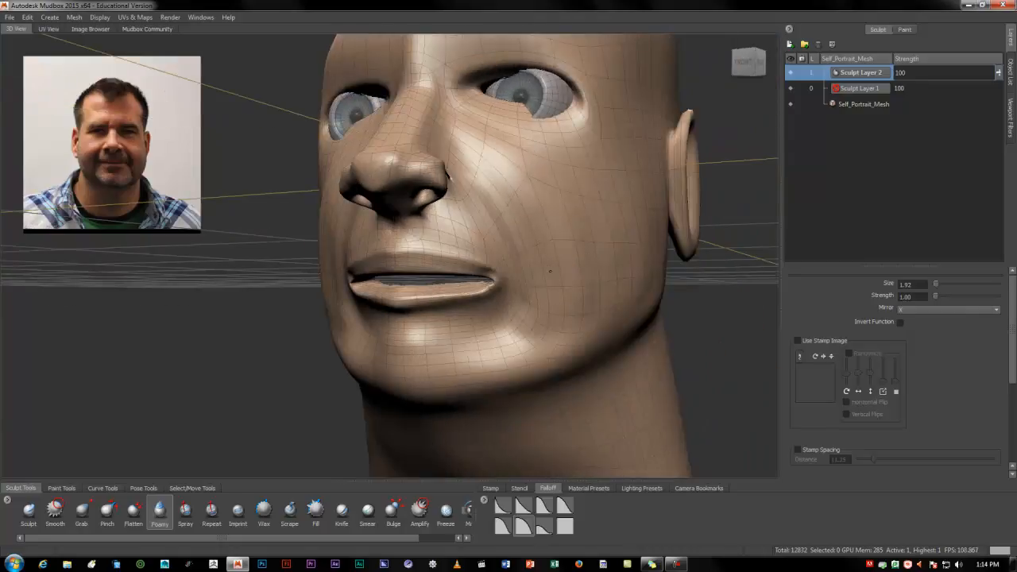
{"action": "left_click_drag", "start_coordinate": [544, 299], "coordinate": [562, 264], "text": "alt"}
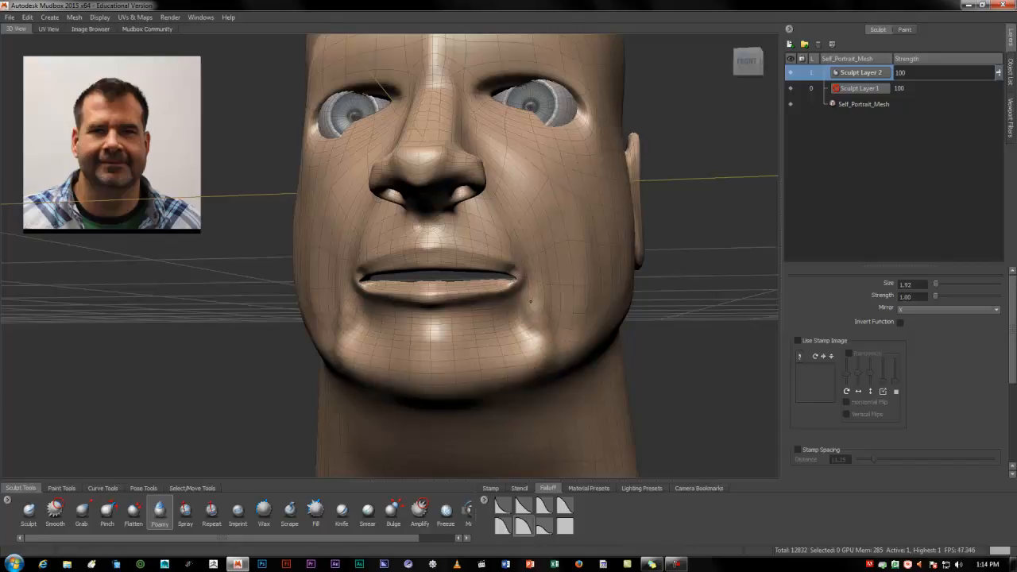
{"action": "mouse_move", "coordinate": [545, 347]}
{"action": "left_mouse_down", "text": "alt"}
{"action": "mouse_move", "coordinate": [554, 321]}
{"action": "mouse_move", "coordinate": [486, 340]}
{"action": "mouse_move", "coordinate": [577, 359]}
{"action": "mouse_move", "coordinate": [413, 227]}
{"action": "left_mouse_up", "text": "alt"}
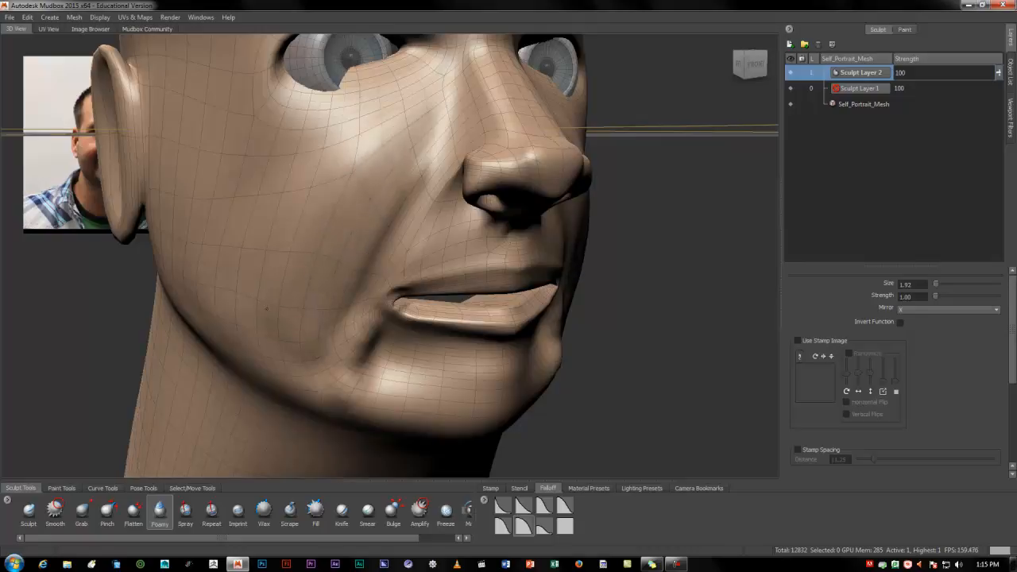
{"action": "left_click_drag", "start_coordinate": [285, 366], "coordinate": [191, 358], "text": "alt"}
{"action": "right_click_drag", "start_coordinate": [381, 333], "coordinate": [294, 314], "text": "alt"}
{"action": "left_click_drag", "start_coordinate": [524, 302], "coordinate": [282, 292], "text": "alt"}
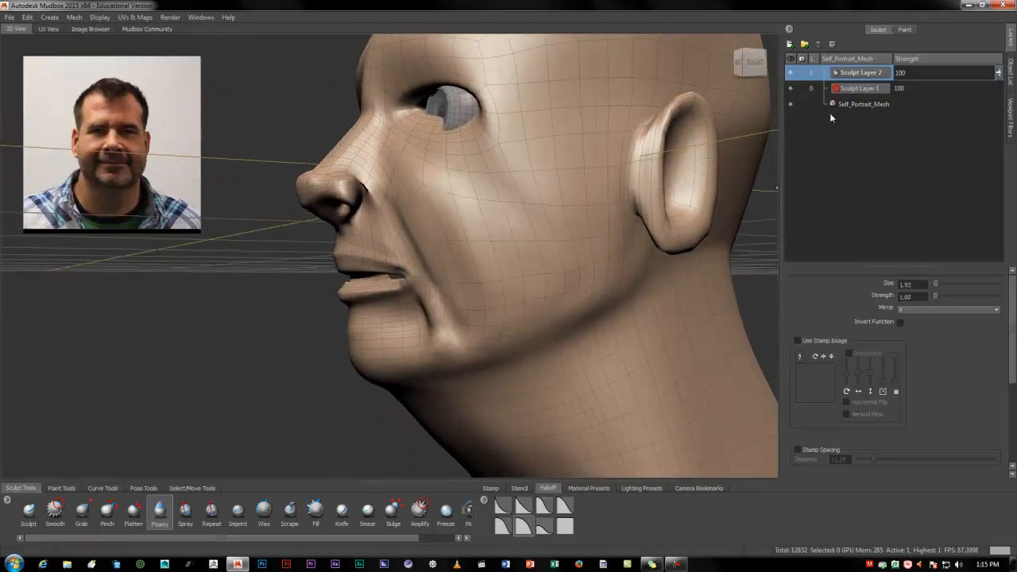
Toggle the visibility of Sculpt Layer 2 twice to compare the head with and without its changes
{"action": "left_click", "coordinate": [790, 73]}
{"action": "left_click", "coordinate": [790, 73]}
{"action": "left_click", "coordinate": [789, 73]}
{"action": "left_click", "coordinate": [788, 73]}
Examine the sculpted head from the front and the side, including the profile and the ear
{"action": "left_click_drag", "start_coordinate": [584, 186], "coordinate": [727, 190], "text": "alt"}
{"action": "right_click_drag", "start_coordinate": [699, 194], "coordinate": [603, 195], "text": "alt"}
{"action": "left_click_drag", "start_coordinate": [525, 199], "coordinate": [405, 175], "text": "alt"}
{"action": "right_click_drag", "start_coordinate": [405, 175], "coordinate": [518, 171], "text": "alt"}
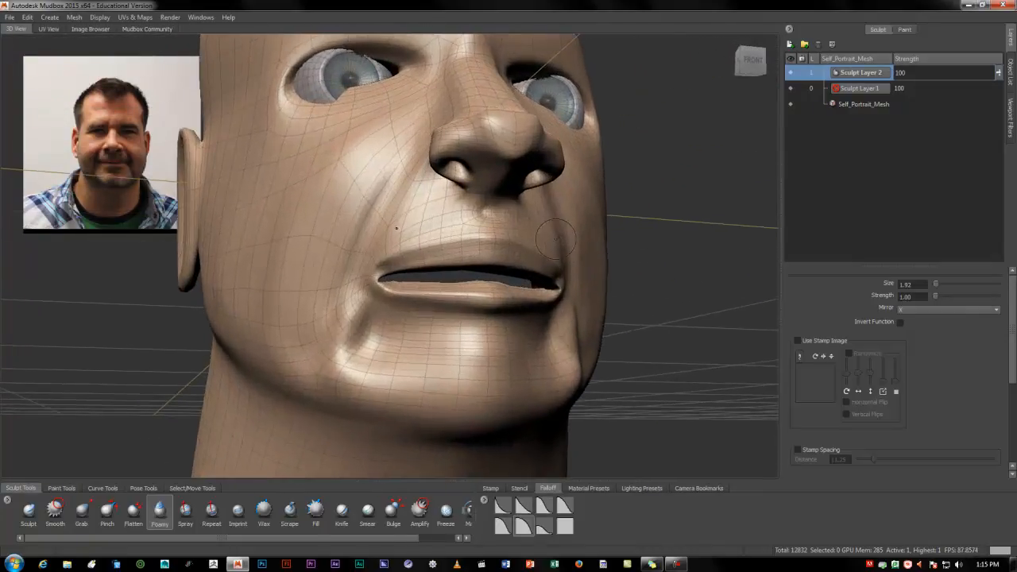
{"action": "mouse_move", "coordinate": [496, 146]}
{"action": "left_mouse_down", "text": "alt"}
{"action": "mouse_move", "coordinate": [373, 154]}
{"action": "mouse_move", "coordinate": [359, 135]}
{"action": "left_mouse_up", "text": "alt"}
{"action": "right_click_drag", "start_coordinate": [359, 136], "coordinate": [270, 159], "text": "alt"}
{"action": "left_click_drag", "start_coordinate": [572, 230], "coordinate": [475, 241], "text": "alt"}
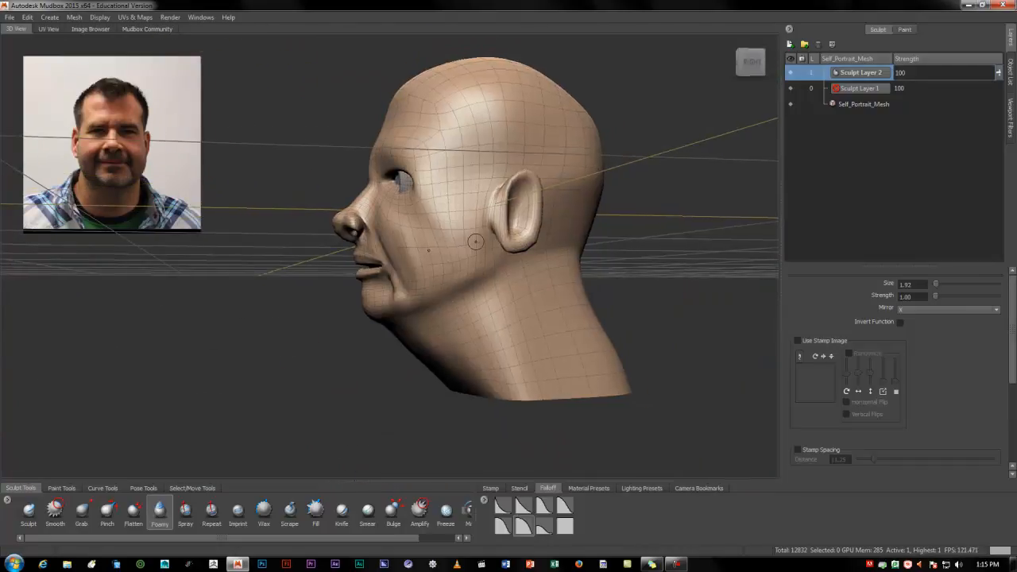
{"action": "right_click_drag", "start_coordinate": [468, 241], "coordinate": [566, 238], "text": "alt"}
{"action": "left_click_drag", "start_coordinate": [575, 230], "coordinate": [556, 256], "text": "alt"}
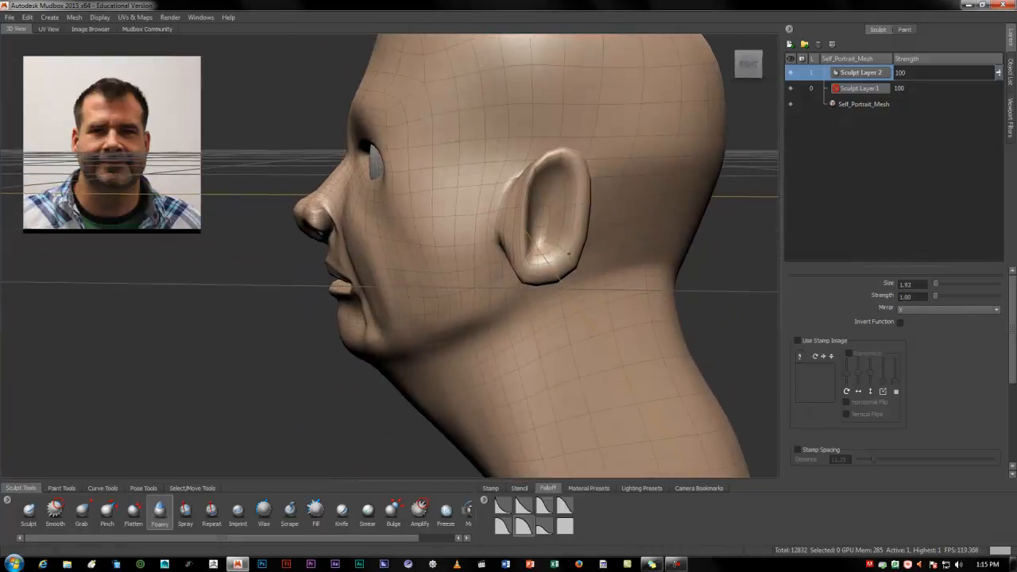
{"action": "right_click_drag", "start_coordinate": [556, 256], "coordinate": [608, 246], "text": "alt"}
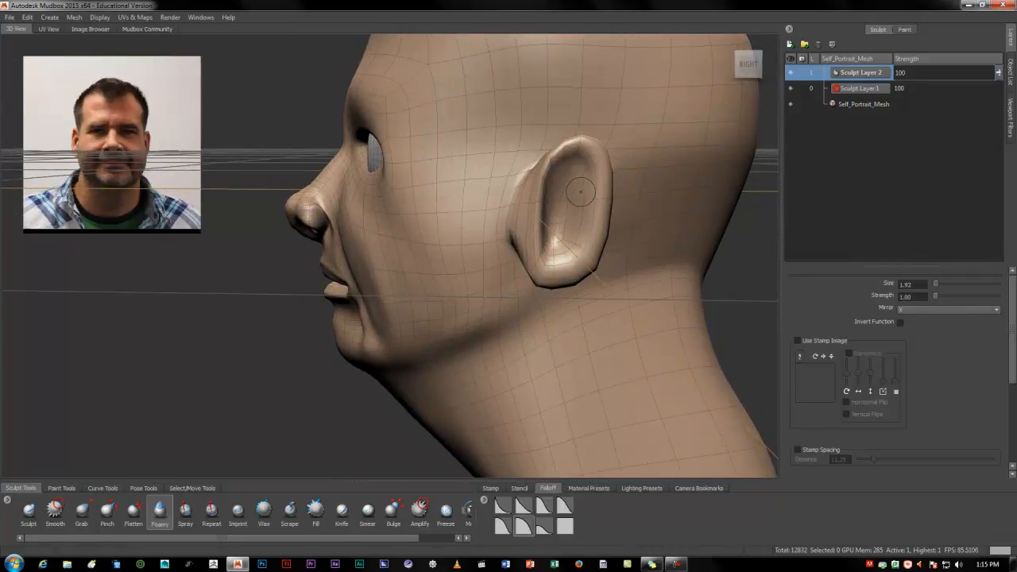
Load the RightSide image as the reference picture on the Perspective camera's image plane
{"action": "left_click", "coordinate": [1010, 83]}
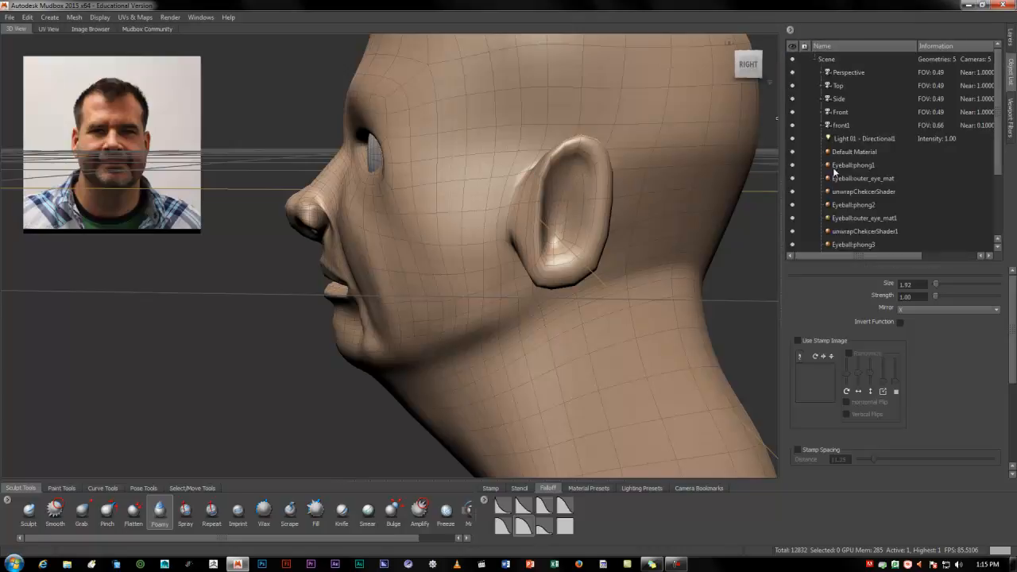
{"action": "left_click", "coordinate": [842, 72]}
{"action": "left_click", "coordinate": [820, 73]}
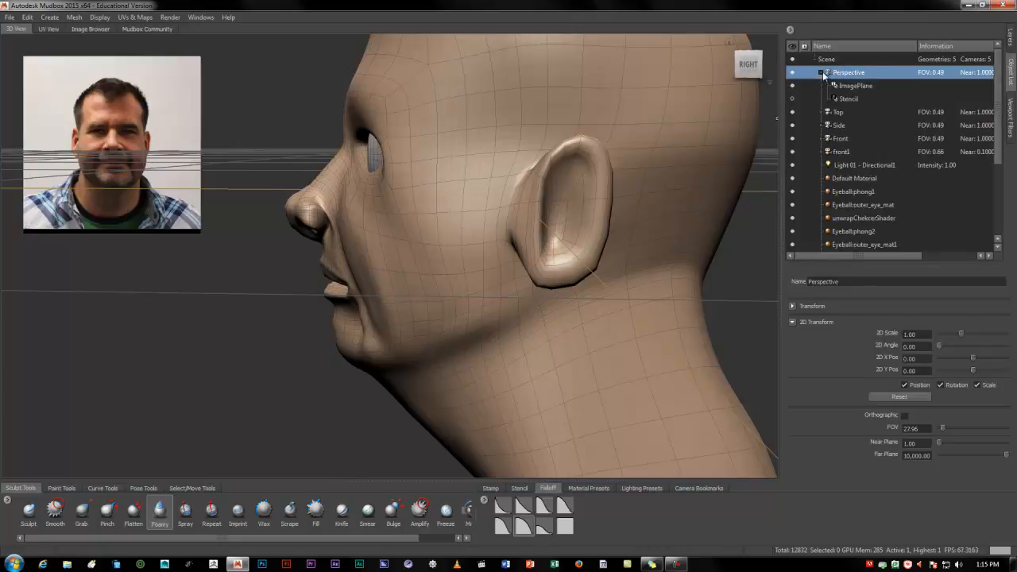
{"action": "left_click", "coordinate": [850, 86]}
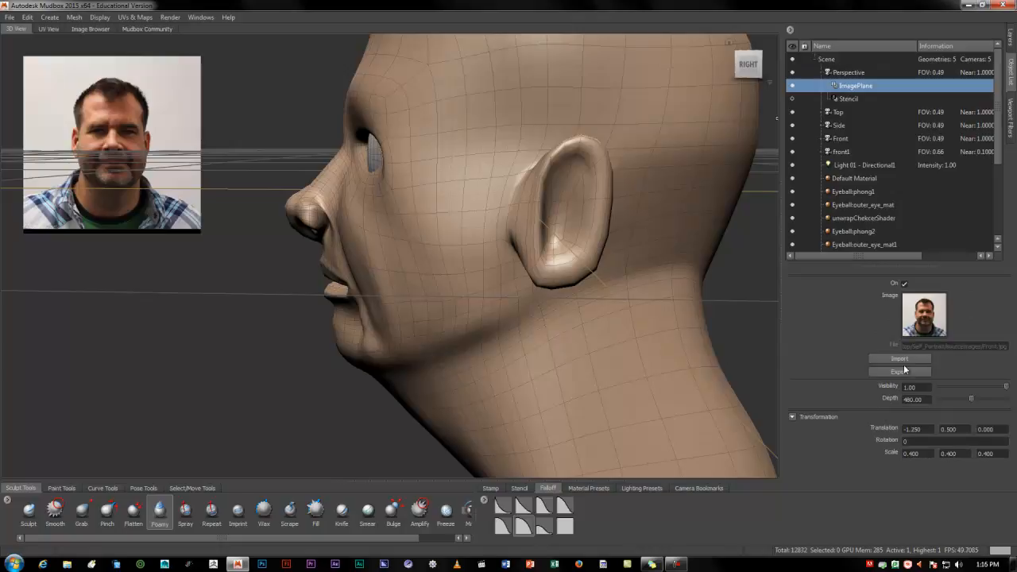
{"action": "left_click", "coordinate": [900, 360]}
{"action": "left_click", "coordinate": [357, 96]}
{"action": "left_click", "coordinate": [415, 280]}
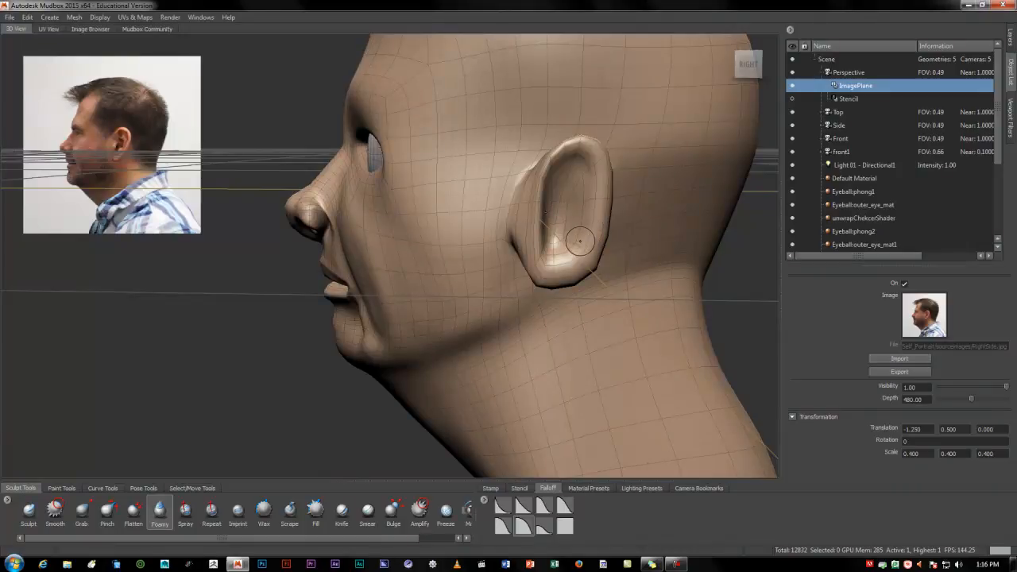
Sculpt the folds inside the ear with the Foamy brush at size 0.97, strength 5.90 and a constant square falloff
{"action": "middle_click_drag", "start_coordinate": [566, 192], "coordinate": [515, 177], "text": "alt"}
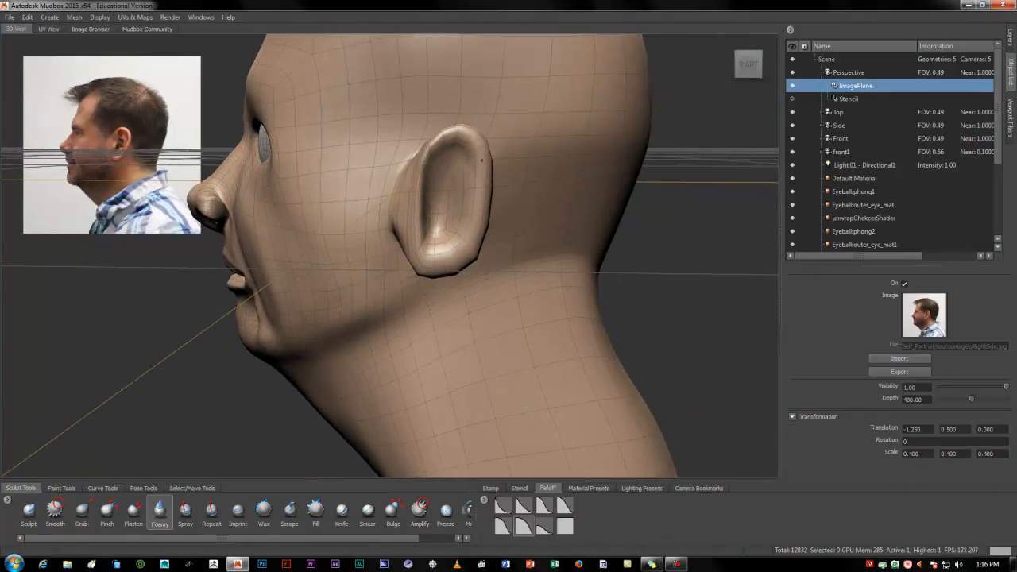
{"action": "key", "text": "shift"}
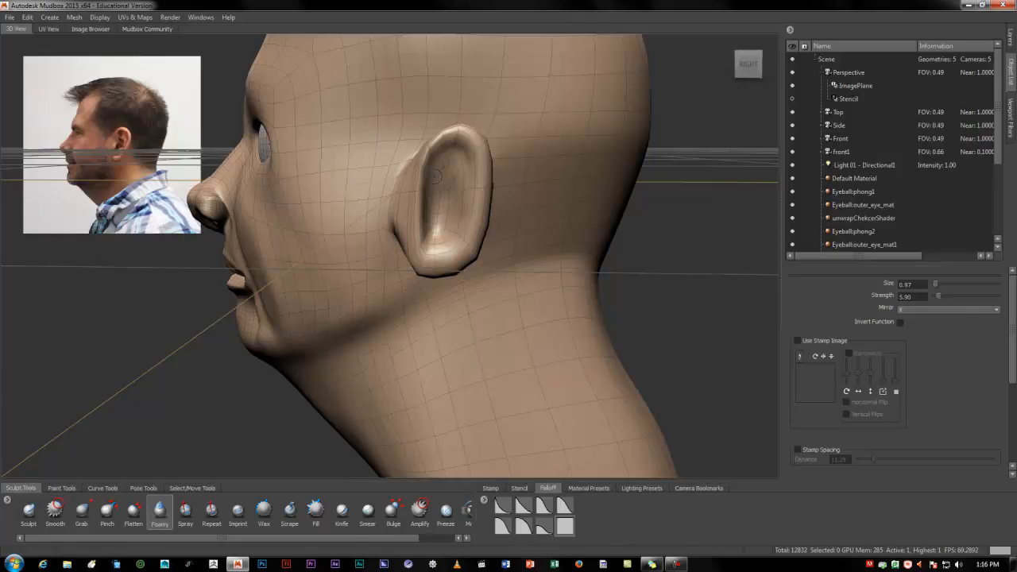
{"action": "mouse_move", "coordinate": [440, 167]}
{"action": "left_mouse_down"}
{"action": "mouse_move", "coordinate": [449, 160]}
{"action": "mouse_move", "coordinate": [463, 209]}
{"action": "left_mouse_up"}
{"action": "right_click", "coordinate": [473, 218]}
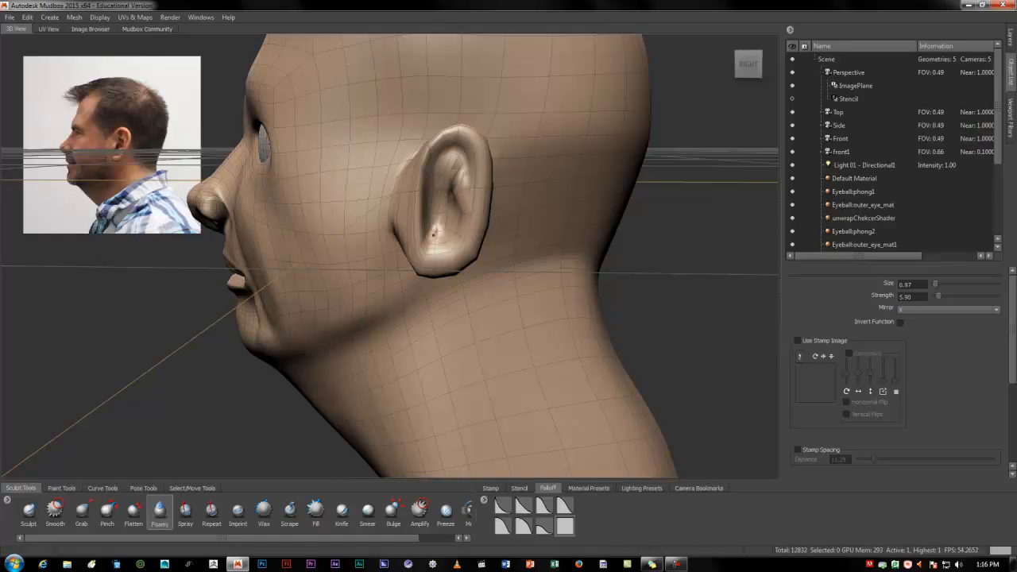
Try Local Z mirroring for the Foamy brush, turn mirroring off, and set it back to X
{"action": "right_click", "coordinate": [450, 225]}
{"action": "left_click", "coordinate": [473, 225]}
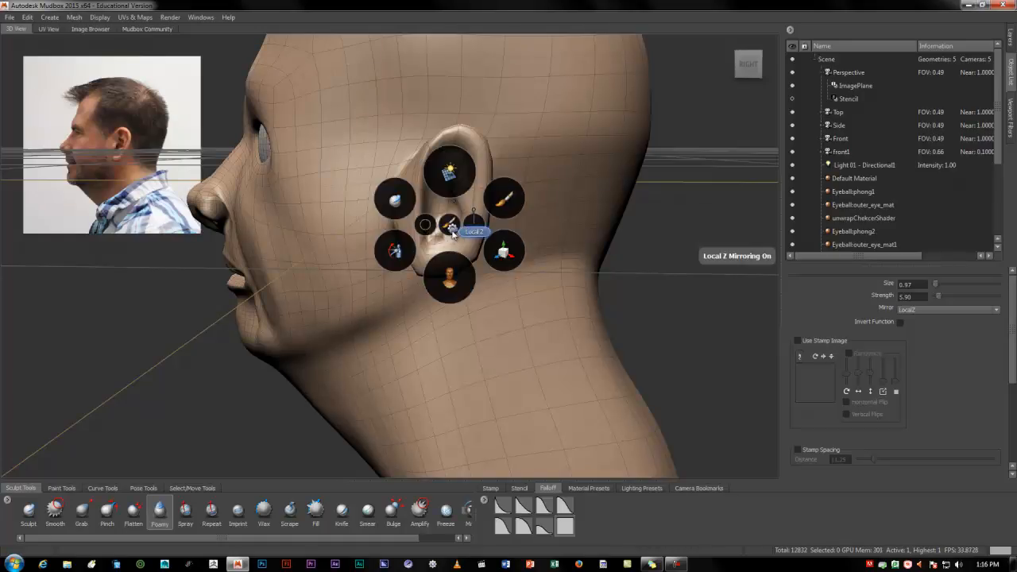
{"action": "left_click_drag", "start_coordinate": [474, 248], "coordinate": [539, 255], "text": "alt"}
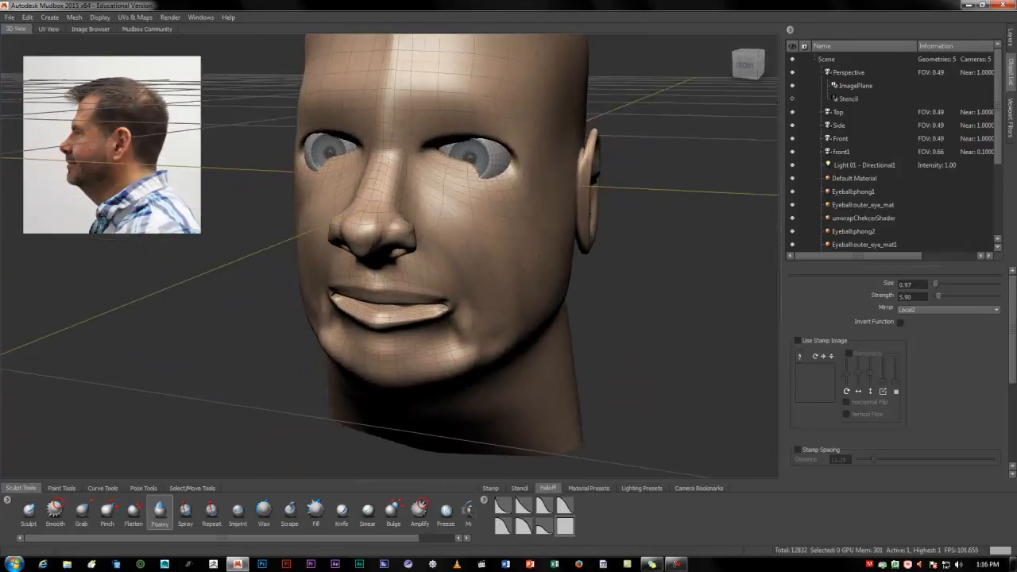
{"action": "left_click", "coordinate": [954, 308]}
{"action": "left_click", "coordinate": [947, 317]}
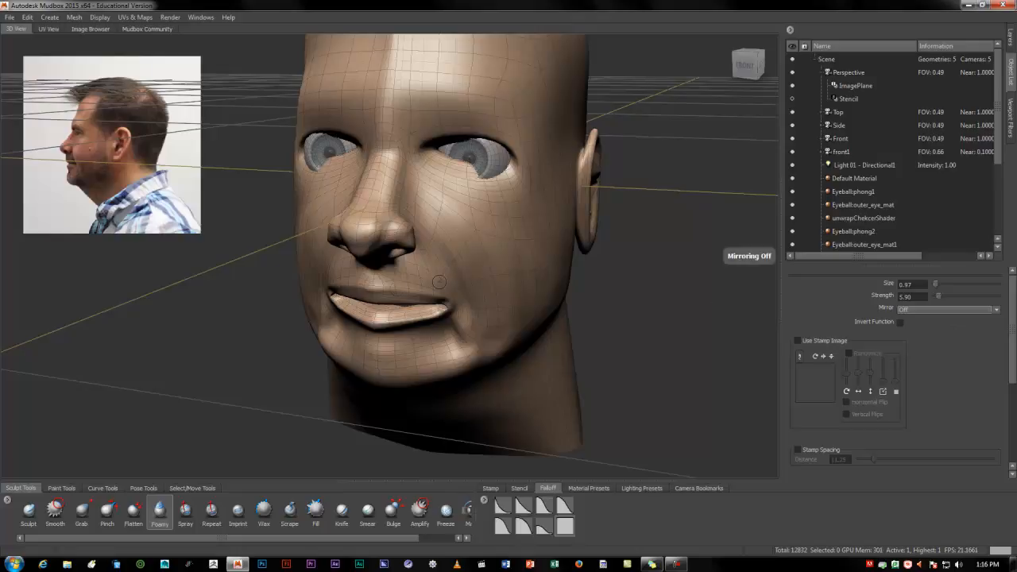
{"action": "left_click_drag", "start_coordinate": [410, 259], "coordinate": [328, 250], "text": "alt"}
{"action": "left_click", "coordinate": [960, 309]}
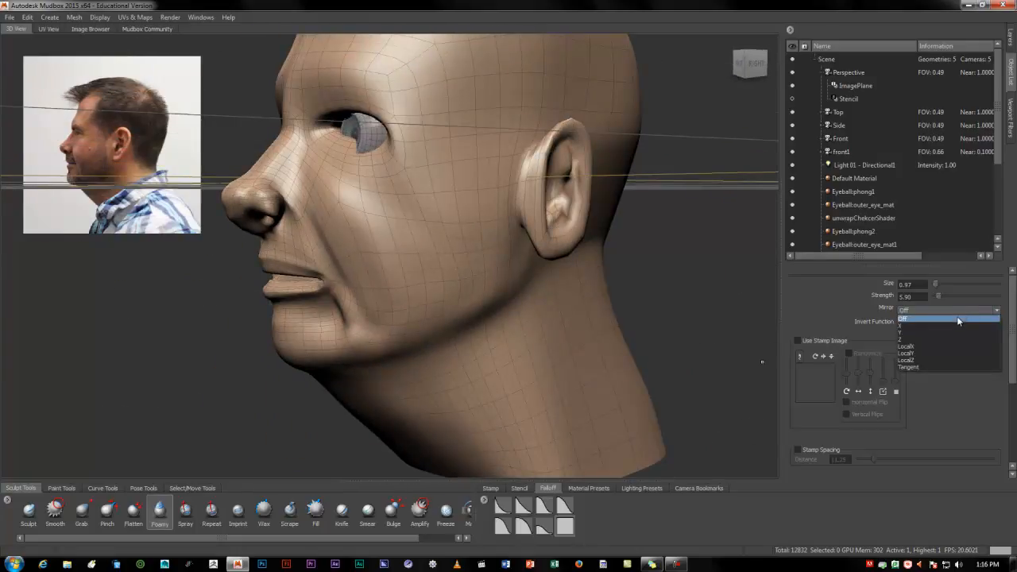
{"action": "left_click", "coordinate": [957, 326]}
Examine the ear, jaw and neck from the side, from below and from the front
{"action": "left_click_drag", "start_coordinate": [487, 274], "coordinate": [429, 262], "text": "alt"}
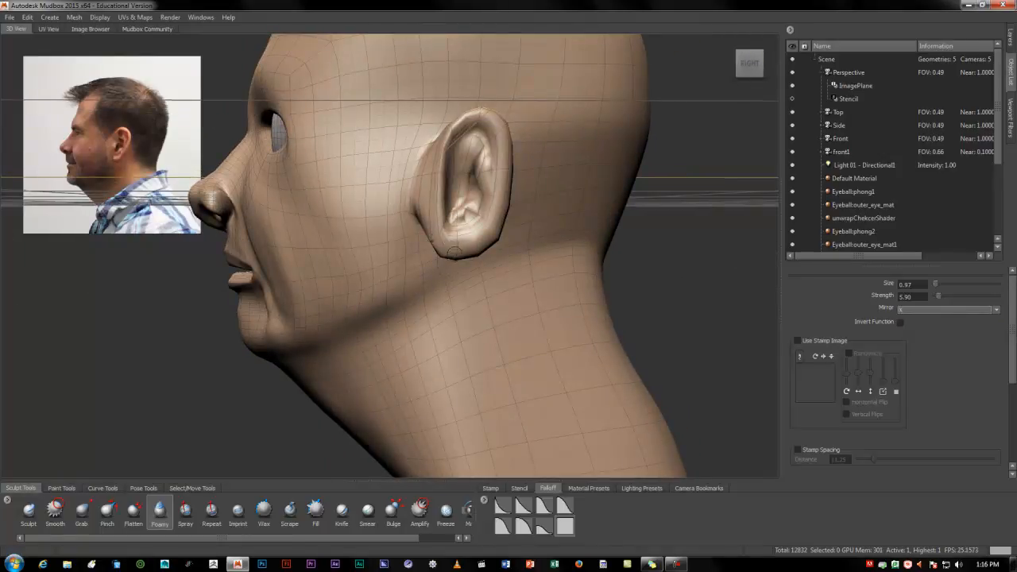
{"action": "left_click_drag", "start_coordinate": [453, 252], "coordinate": [437, 194], "text": "alt"}
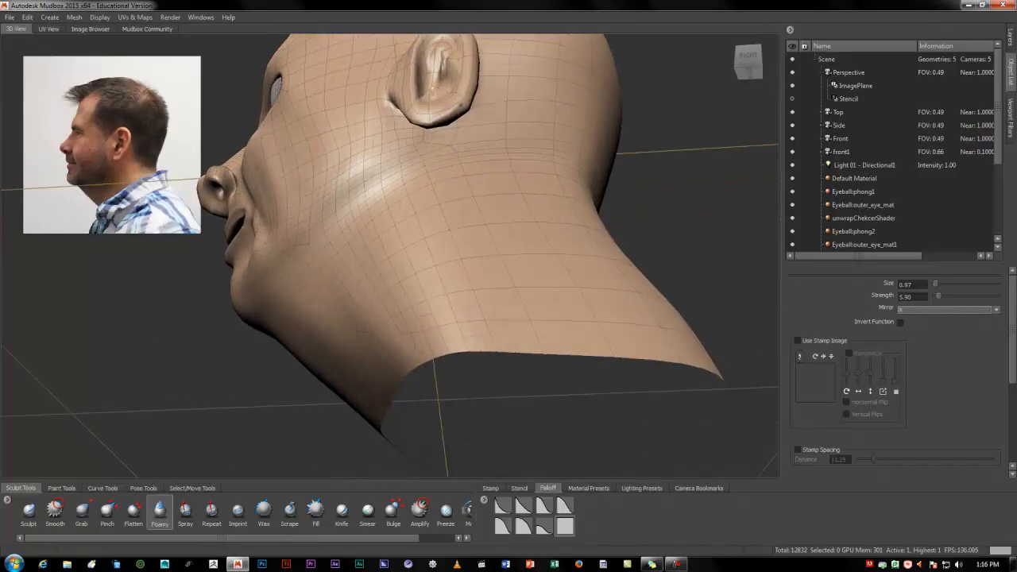
{"action": "left_click_drag", "start_coordinate": [467, 99], "coordinate": [480, 148], "text": "alt"}
{"action": "mouse_move", "coordinate": [486, 92]}
{"action": "left_mouse_down", "text": "alt"}
{"action": "mouse_move", "coordinate": [499, 107]}
{"action": "mouse_move", "coordinate": [355, 147]}
{"action": "mouse_move", "coordinate": [332, 213]}
{"action": "left_mouse_up", "text": "alt"}
{"action": "mouse_move", "coordinate": [333, 171]}
{"action": "left_mouse_down", "text": "alt"}
{"action": "mouse_move", "coordinate": [405, 210]}
{"action": "mouse_move", "coordinate": [479, 213]}
{"action": "mouse_move", "coordinate": [710, 264]}
{"action": "mouse_move", "coordinate": [689, 258]}
{"action": "left_mouse_up", "text": "alt"}
{"action": "left_click_drag", "start_coordinate": [576, 278], "coordinate": [566, 256], "text": "alt"}
{"action": "left_click_drag", "start_coordinate": [349, 415], "coordinate": [226, 419], "text": "alt"}
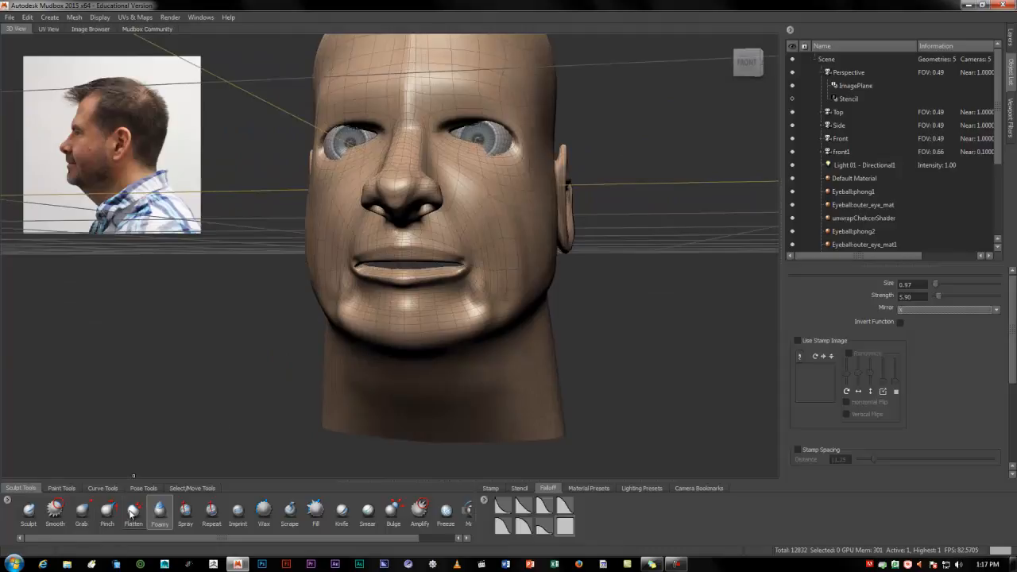
Switch to the Flatten brush and set its size to 4.22 for working on the face
{"action": "left_click", "coordinate": [132, 512]}
{"action": "left_click_drag", "start_coordinate": [349, 276], "coordinate": [282, 274], "text": "alt"}
{"action": "right_click_drag", "start_coordinate": [282, 274], "coordinate": [322, 230], "text": "alt"}
{"action": "middle_click_drag", "start_coordinate": [321, 214], "coordinate": [285, 274], "text": "alt"}
{"action": "mouse_move", "coordinate": [284, 274]}
{"action": "left_mouse_down", "text": "alt"}
{"action": "mouse_move", "coordinate": [295, 289]}
{"action": "mouse_move", "coordinate": [347, 252]}
{"action": "mouse_move", "coordinate": [402, 236]}
{"action": "mouse_move", "coordinate": [404, 223]}
{"action": "mouse_move", "coordinate": [429, 219]}
{"action": "mouse_move", "coordinate": [475, 243]}
{"action": "left_mouse_up", "text": "alt"}
{"action": "key", "text": "b"}
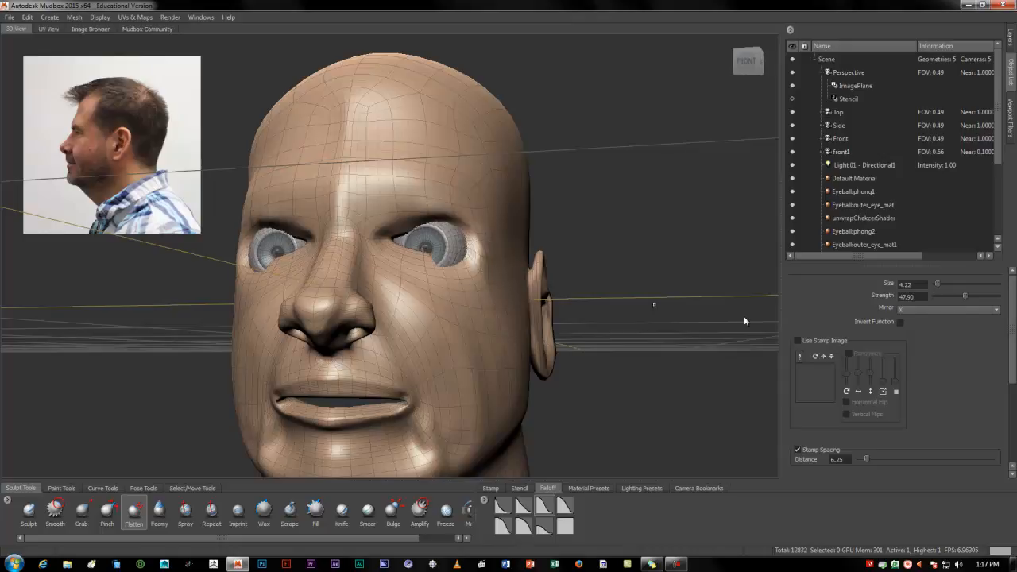
Replace the Perspective camera's image plane picture with the Front image
{"action": "left_click", "coordinate": [858, 86]}
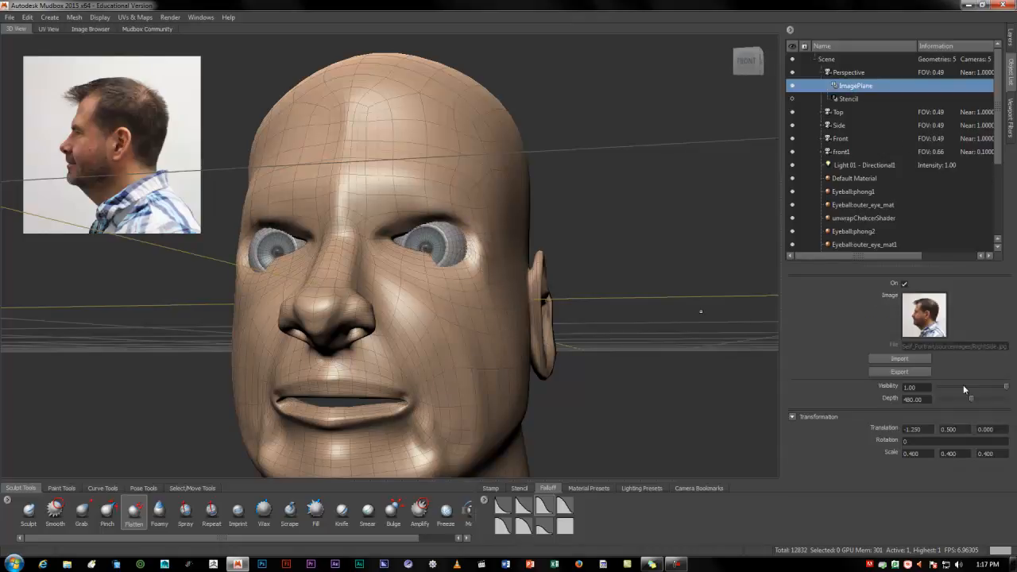
{"action": "left_click", "coordinate": [898, 359]}
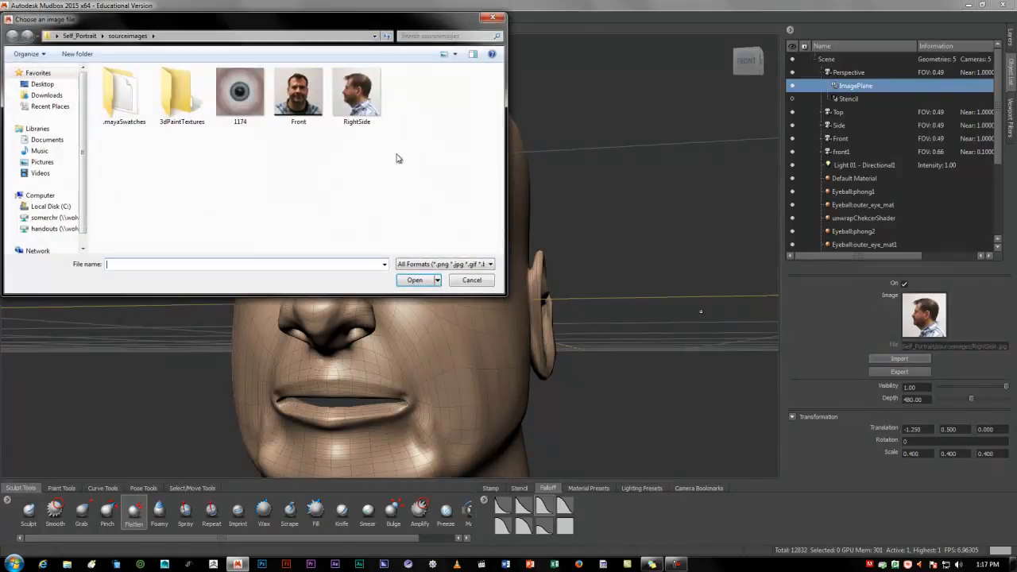
{"action": "left_click", "coordinate": [314, 110]}
{"action": "left_click", "coordinate": [414, 280]}
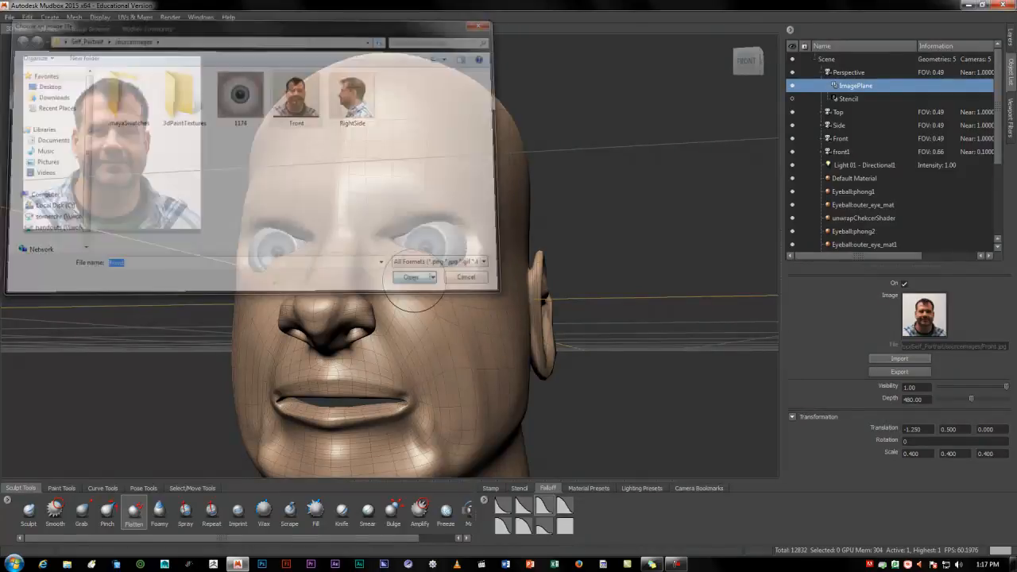
Try building up the cheekbone with the Sculpt brush at size 4.22 and strength 5.50, and undo the strokes
{"action": "key", "text": "1"}
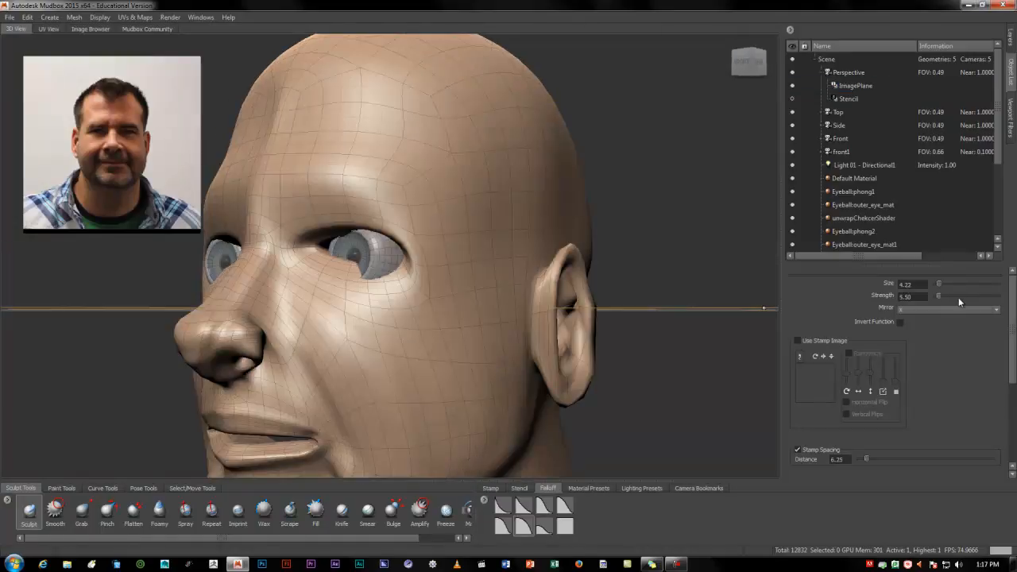
{"action": "left_click_drag", "start_coordinate": [397, 336], "coordinate": [476, 348]}
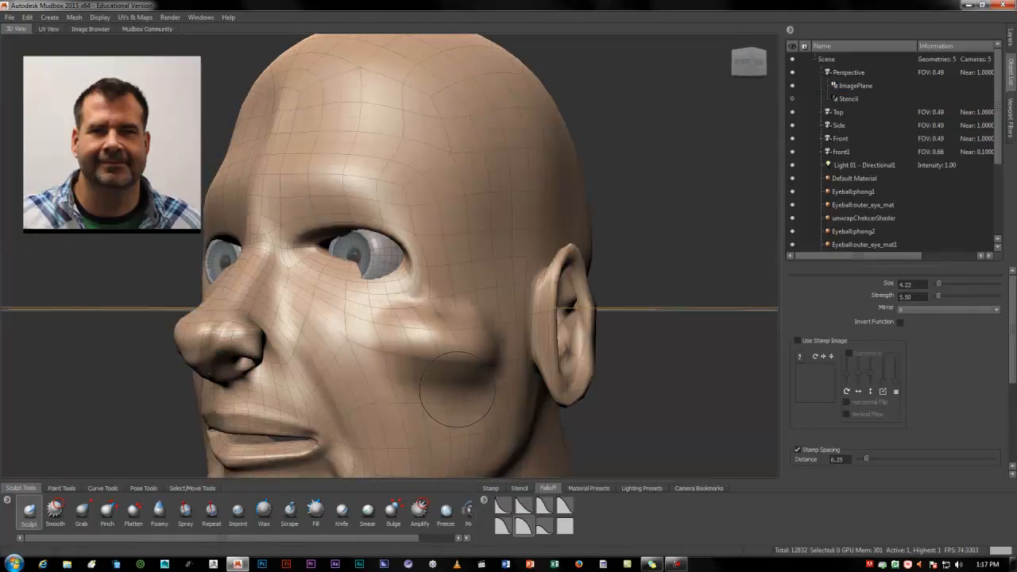
{"action": "key", "text": "ctrl+z"}
{"action": "left_click_drag", "start_coordinate": [391, 344], "coordinate": [468, 358], "text": "ctrl"}
{"action": "mouse_move", "coordinate": [359, 362]}
{"action": "left_mouse_down", "text": "alt"}
{"action": "mouse_move", "coordinate": [345, 359]}
{"action": "mouse_move", "coordinate": [434, 361]}
{"action": "mouse_move", "coordinate": [399, 296]}
{"action": "mouse_move", "coordinate": [381, 297]}
{"action": "left_mouse_up", "text": "alt"}
{"action": "key", "text": "ctrl+z"}
Sculpt the upper and lower eyelids with the Sculpt brush at size 1.38, strength 1.70 and a different falloff
{"action": "key", "text": "b"}
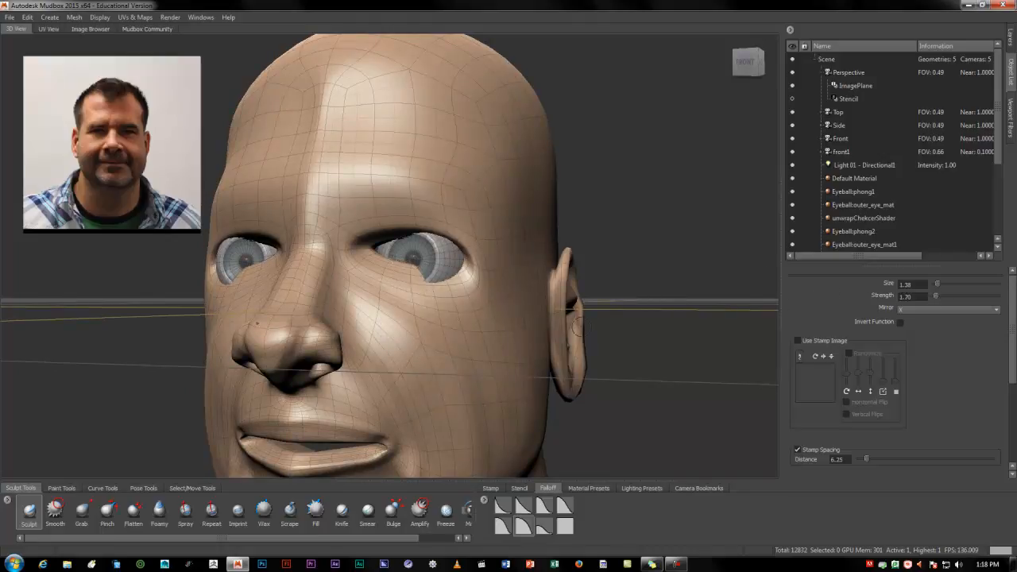
{"action": "left_click", "coordinate": [545, 515]}
{"action": "left_click_drag", "start_coordinate": [369, 449], "coordinate": [384, 404], "text": "alt"}
{"action": "right_click_drag", "start_coordinate": [397, 397], "coordinate": [515, 338], "text": "alt"}
{"action": "mouse_move", "coordinate": [361, 289]}
{"action": "left_mouse_down", "text": "alt"}
{"action": "mouse_move", "coordinate": [341, 301]}
{"action": "mouse_move", "coordinate": [373, 268]}
{"action": "mouse_move", "coordinate": [428, 256]}
{"action": "mouse_move", "coordinate": [489, 285]}
{"action": "mouse_move", "coordinate": [504, 313]}
{"action": "mouse_move", "coordinate": [483, 334]}
{"action": "mouse_move", "coordinate": [439, 334]}
{"action": "mouse_move", "coordinate": [415, 365]}
{"action": "left_mouse_up", "text": "alt"}
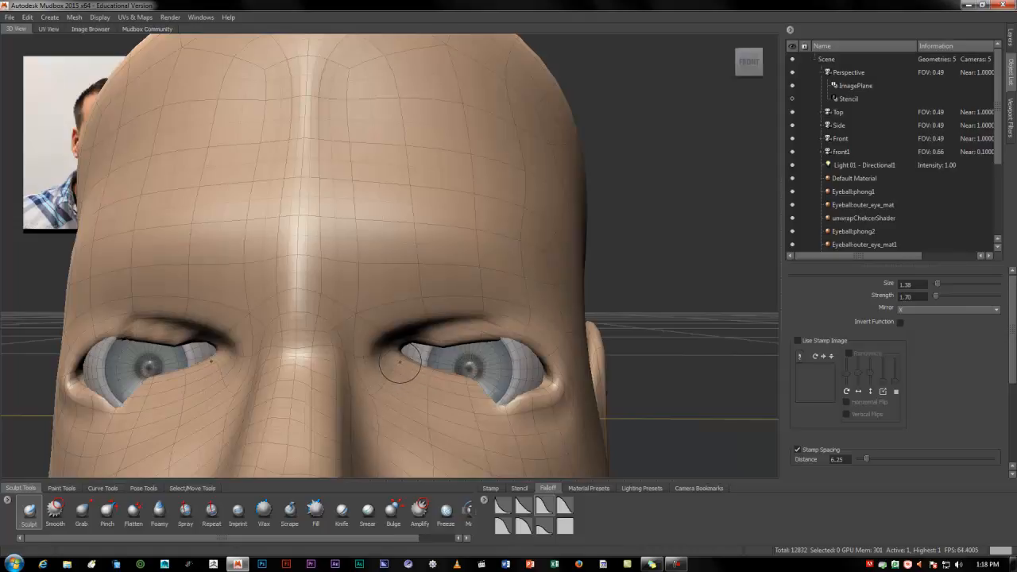
{"action": "left_click_drag", "start_coordinate": [410, 374], "coordinate": [494, 402]}
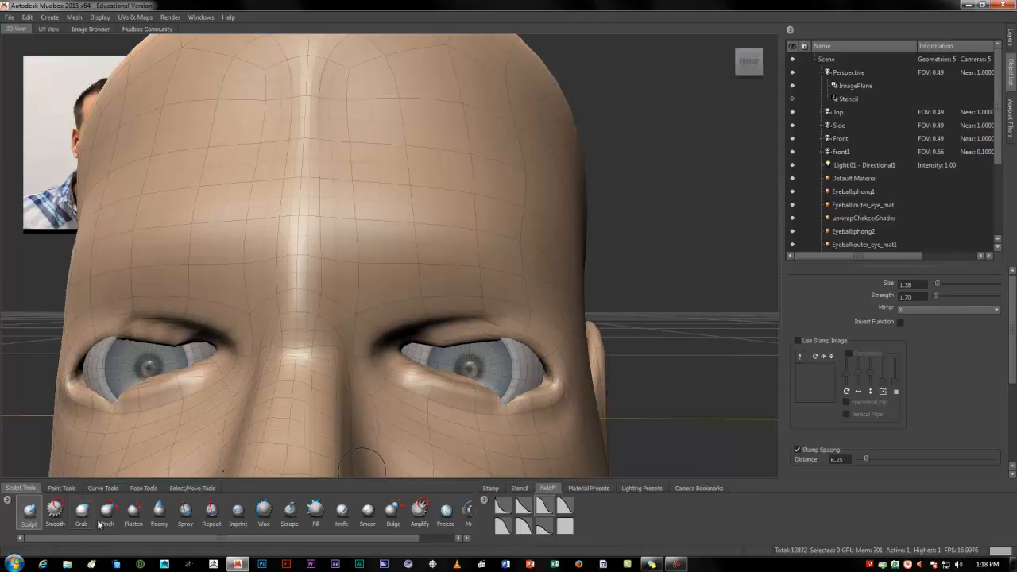
Flatten the eyelid rims around the eyes with the Flatten brush at size 1.38 and strength 47.90
{"action": "left_click", "coordinate": [134, 512]}
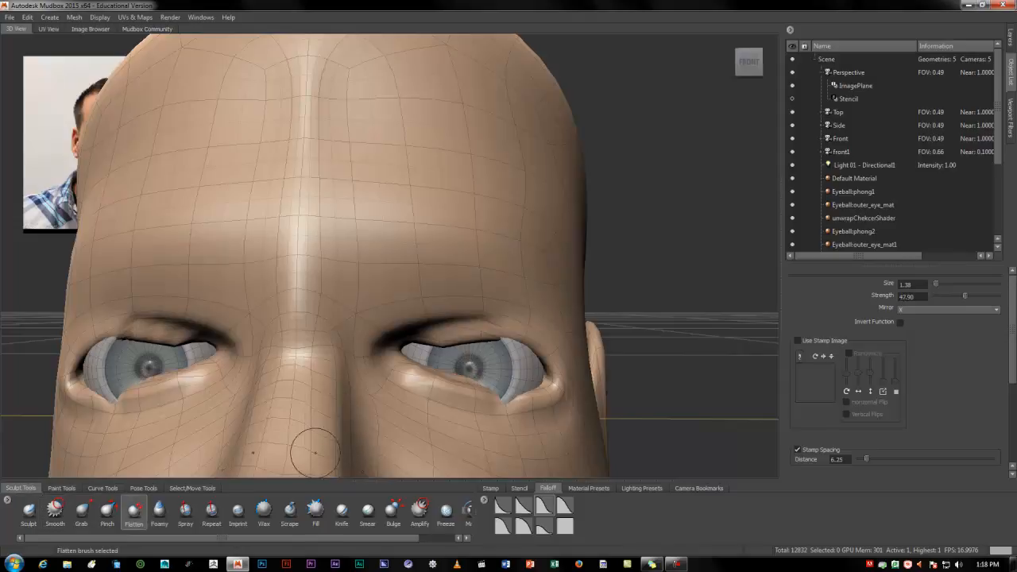
{"action": "left_click_drag", "start_coordinate": [405, 362], "coordinate": [363, 390]}
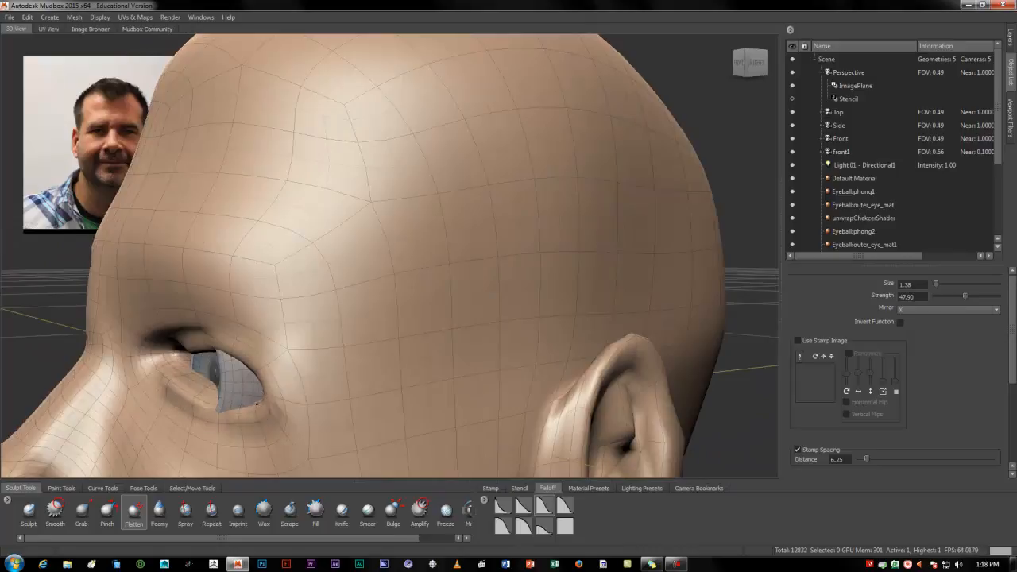
{"action": "left_click_drag", "start_coordinate": [253, 412], "coordinate": [354, 323], "text": "alt"}
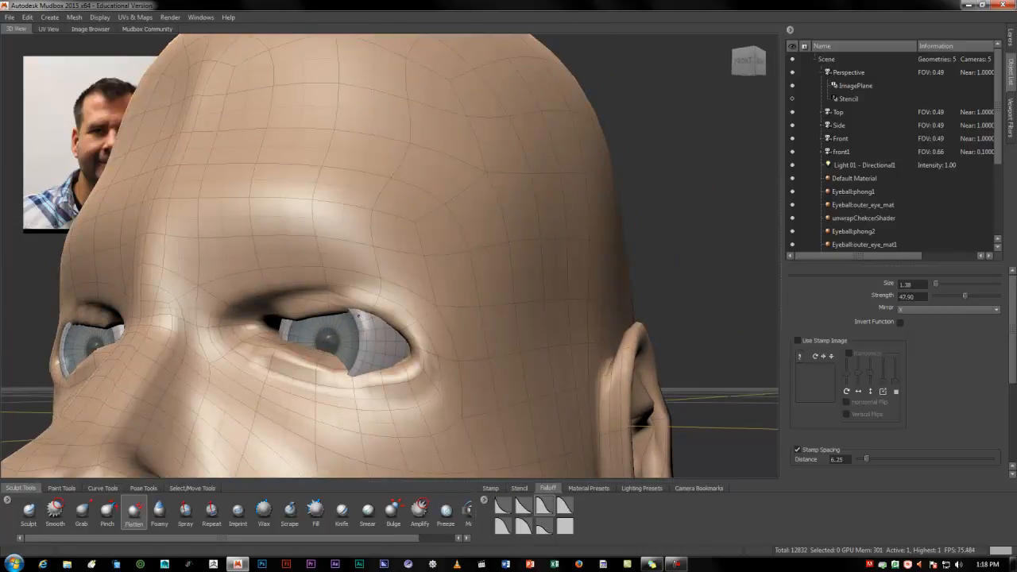
{"action": "mouse_move", "coordinate": [266, 321]}
{"action": "left_mouse_down", "text": "alt"}
{"action": "mouse_move", "coordinate": [253, 303]}
{"action": "mouse_move", "coordinate": [294, 297]}
{"action": "left_mouse_up", "text": "alt"}
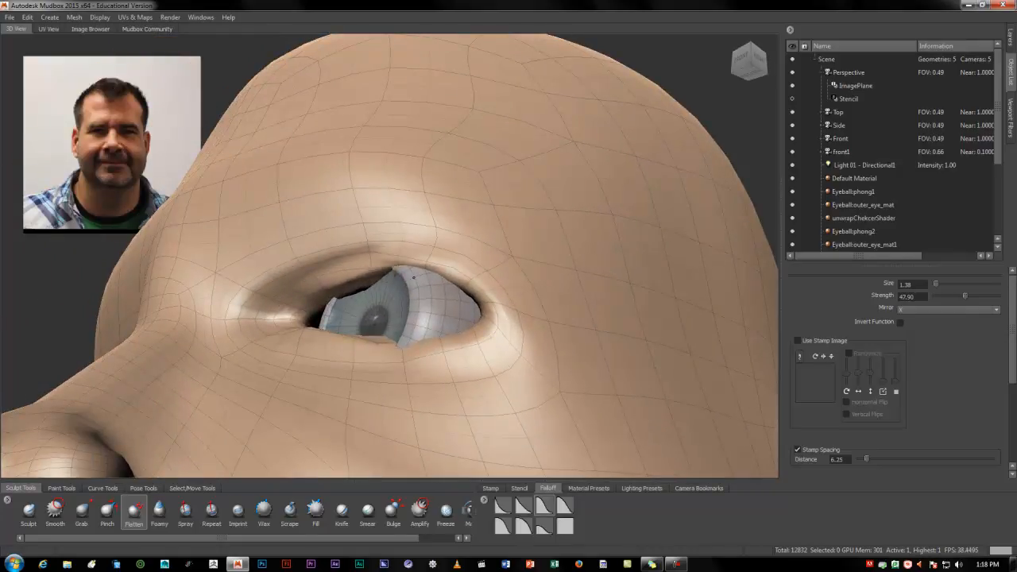
{"action": "mouse_move", "coordinate": [445, 284]}
{"action": "left_mouse_down", "text": "alt"}
{"action": "mouse_move", "coordinate": [489, 316]}
{"action": "mouse_move", "coordinate": [534, 324]}
{"action": "left_mouse_up", "text": "alt"}
{"action": "left_click_drag", "start_coordinate": [420, 383], "coordinate": [458, 409], "text": "alt"}
{"action": "right_click_drag", "start_coordinate": [423, 402], "coordinate": [366, 370], "text": "alt"}
{"action": "left_click_drag", "start_coordinate": [366, 370], "coordinate": [335, 389], "text": "alt"}
Build up the brow ridges out to the temples with the Sculpt brush at size 3.15 and strength 1.70
{"action": "left_click", "coordinate": [32, 520]}
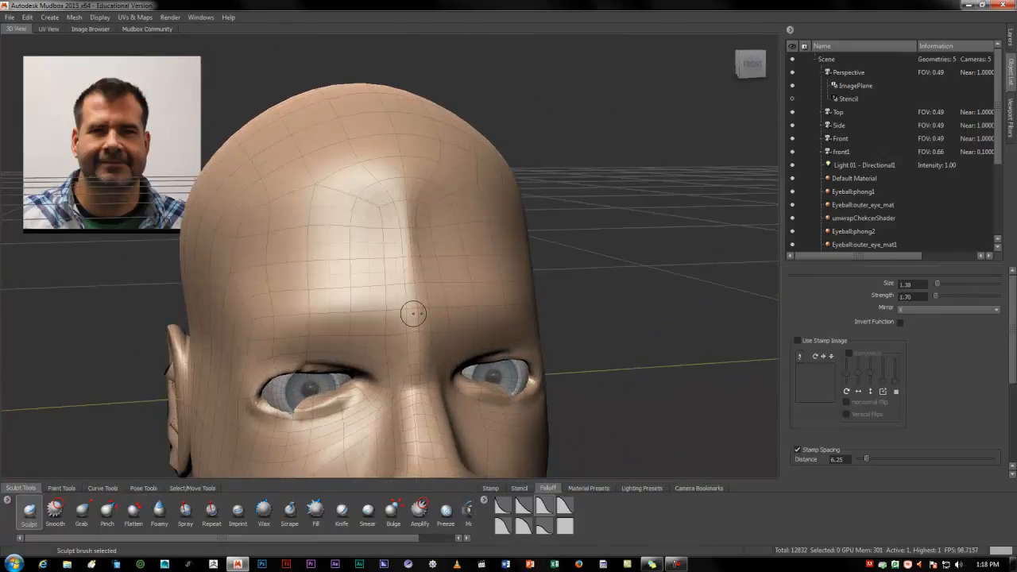
{"action": "key", "text": "b"}
{"action": "mouse_move", "coordinate": [430, 311]}
{"action": "left_mouse_down"}
{"action": "mouse_move", "coordinate": [465, 322]}
{"action": "mouse_move", "coordinate": [505, 310]}
{"action": "left_mouse_up"}
{"action": "mouse_move", "coordinate": [539, 339]}
{"action": "left_mouse_down", "text": "alt"}
{"action": "mouse_move", "coordinate": [486, 315]}
{"action": "mouse_move", "coordinate": [410, 308]}
{"action": "mouse_move", "coordinate": [486, 313]}
{"action": "mouse_move", "coordinate": [476, 306]}
{"action": "left_mouse_up", "text": "alt"}
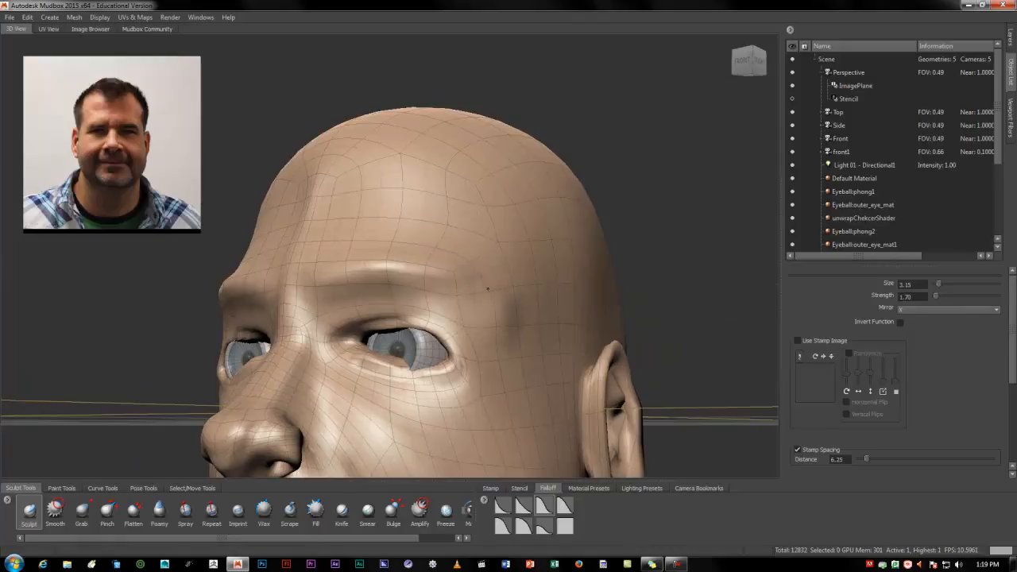
{"action": "left_click_drag", "start_coordinate": [466, 244], "coordinate": [480, 250], "text": "alt"}
Reduce the Sculpt brush to size 2.02 and add volume between the eyebrows and along the upper eyelids
{"action": "mouse_move", "coordinate": [474, 265]}
{"action": "left_mouse_down"}
{"action": "mouse_move", "coordinate": [389, 274]}
{"action": "mouse_move", "coordinate": [444, 262]}
{"action": "mouse_move", "coordinate": [514, 290]}
{"action": "mouse_move", "coordinate": [413, 310]}
{"action": "mouse_move", "coordinate": [340, 307]}
{"action": "mouse_move", "coordinate": [368, 316]}
{"action": "mouse_move", "coordinate": [370, 306]}
{"action": "left_mouse_up"}
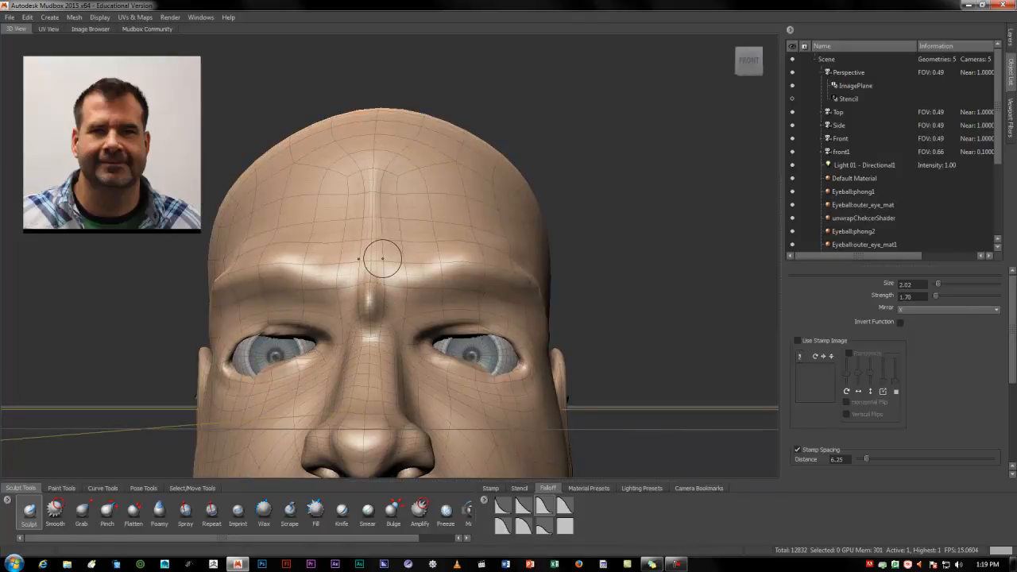
{"action": "left_click_drag", "start_coordinate": [369, 274], "coordinate": [371, 270]}
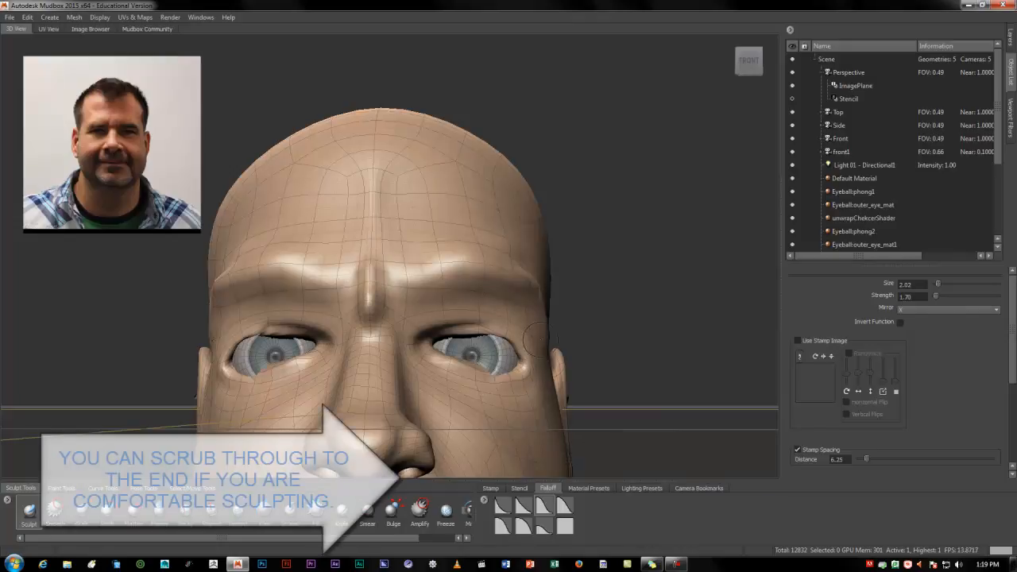
{"action": "mouse_move", "coordinate": [410, 326]}
{"action": "left_mouse_down", "text": "alt"}
{"action": "mouse_move", "coordinate": [481, 296]}
{"action": "mouse_move", "coordinate": [473, 329]}
{"action": "left_mouse_up", "text": "alt"}
Enlarge the Sculpt brush to size 7.31 and give it the steepest falloff
{"action": "mouse_move", "coordinate": [407, 311]}
{"action": "left_mouse_down", "text": "alt"}
{"action": "mouse_move", "coordinate": [443, 356]}
{"action": "mouse_move", "coordinate": [386, 371]}
{"action": "mouse_move", "coordinate": [386, 383]}
{"action": "left_mouse_up", "text": "alt"}
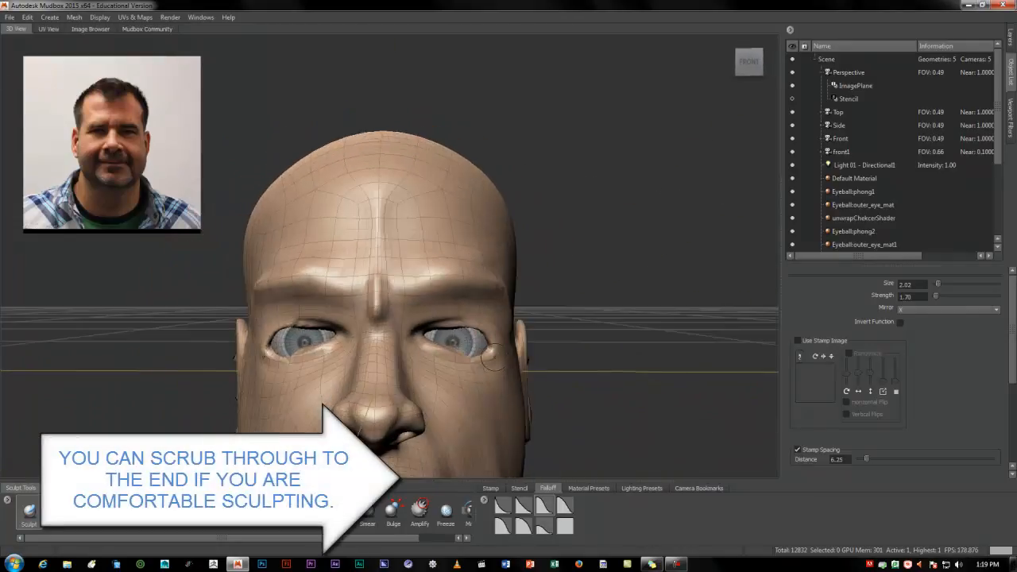
{"action": "right_click_drag", "start_coordinate": [387, 383], "coordinate": [312, 365], "text": "alt"}
{"action": "left_click_drag", "start_coordinate": [412, 355], "coordinate": [326, 370], "text": "alt"}
{"action": "left_click_drag", "start_coordinate": [436, 305], "coordinate": [398, 283], "text": "alt"}
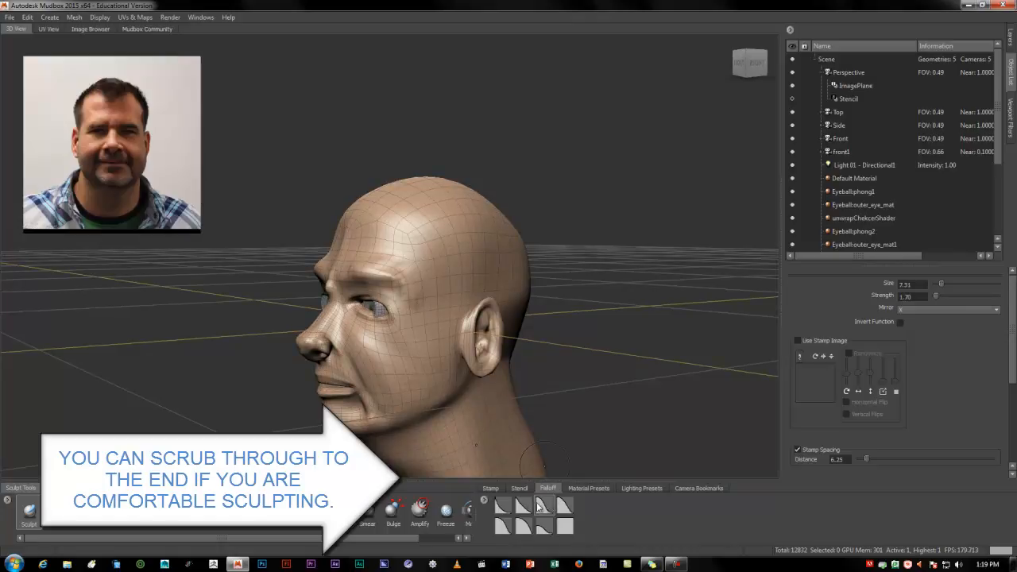
{"action": "left_click", "coordinate": [506, 512]}
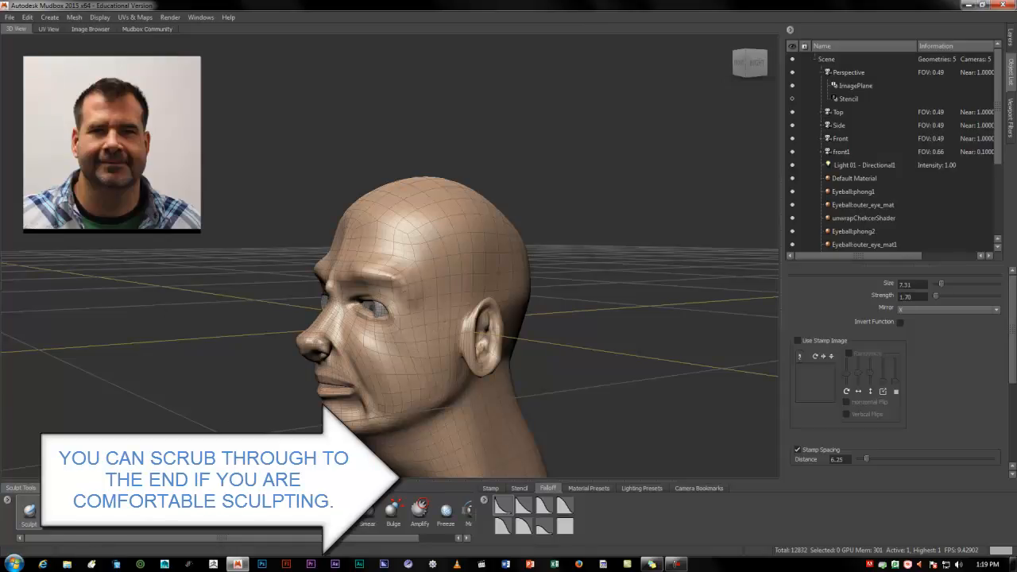
Smooth the brow, temples and cheeks with the Smooth brush at size 7.31 and strength 100
{"action": "left_click", "coordinate": [55, 512]}
{"action": "mouse_move", "coordinate": [340, 321]}
{"action": "left_mouse_down", "text": "alt"}
{"action": "mouse_move", "coordinate": [383, 317]}
{"action": "mouse_move", "coordinate": [421, 247]}
{"action": "mouse_move", "coordinate": [355, 286]}
{"action": "mouse_move", "coordinate": [352, 274]}
{"action": "left_mouse_up", "text": "alt"}
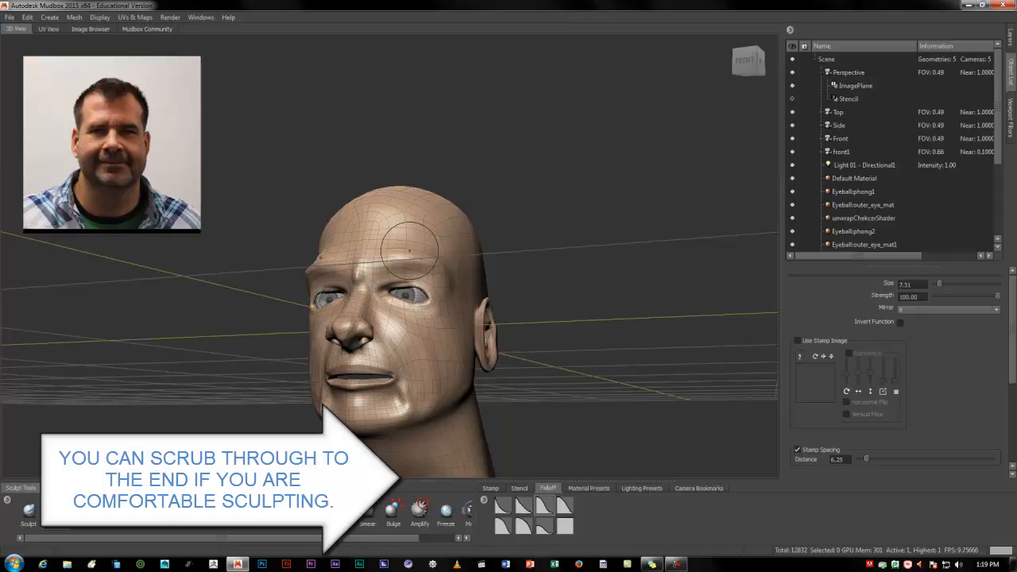
{"action": "mouse_move", "coordinate": [433, 294]}
{"action": "left_mouse_down", "text": "alt"}
{"action": "mouse_move", "coordinate": [387, 305]}
{"action": "mouse_move", "coordinate": [363, 264]}
{"action": "mouse_move", "coordinate": [384, 318]}
{"action": "mouse_move", "coordinate": [370, 355]}
{"action": "mouse_move", "coordinate": [399, 358]}
{"action": "left_mouse_up", "text": "alt"}
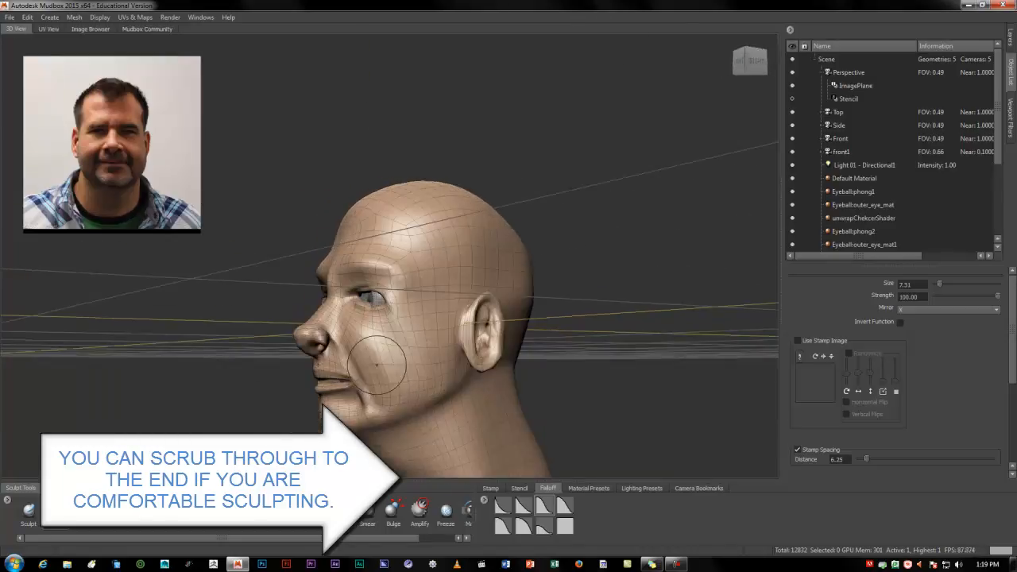
{"action": "right_click_drag", "start_coordinate": [400, 358], "coordinate": [457, 363], "text": "alt"}
{"action": "mouse_move", "coordinate": [443, 352]}
{"action": "left_mouse_down", "text": "alt"}
{"action": "mouse_move", "coordinate": [454, 295]}
{"action": "mouse_move", "coordinate": [498, 328]}
{"action": "left_mouse_up", "text": "alt"}
{"action": "middle_click_drag", "start_coordinate": [498, 328], "coordinate": [384, 359], "text": "alt"}
{"action": "left_click_drag", "start_coordinate": [384, 359], "coordinate": [381, 348], "text": "alt"}
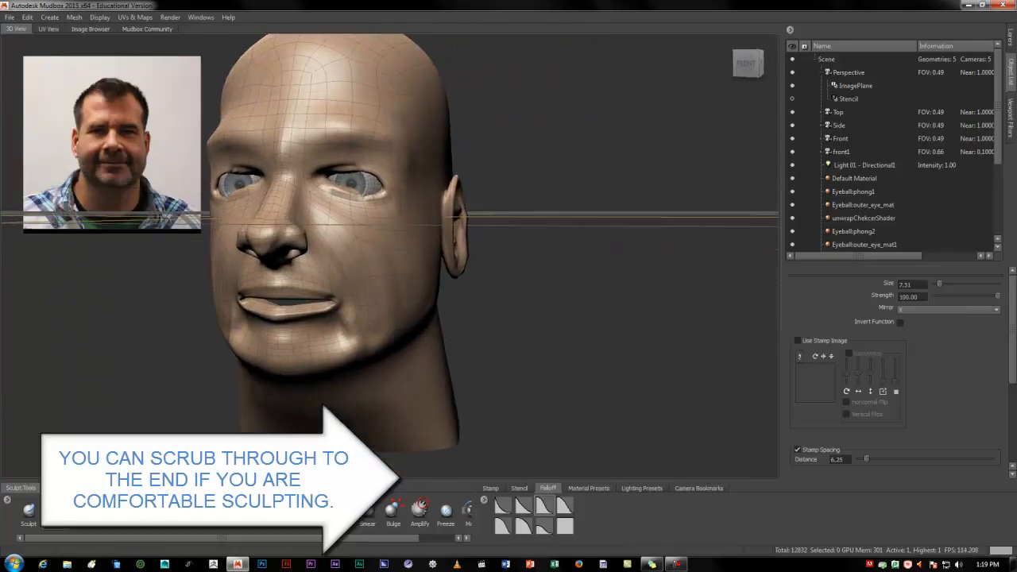
Build up the cheeks and the areas beside the mouth with the Sculpt brush at size 7.31 and strength 1.70
{"action": "left_click", "coordinate": [35, 518]}
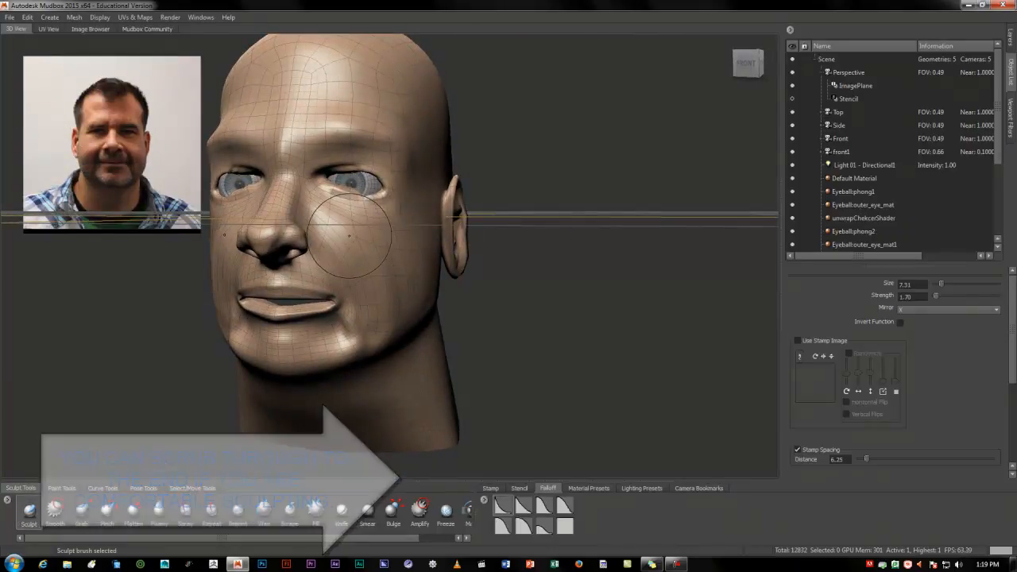
{"action": "left_click_drag", "start_coordinate": [376, 313], "coordinate": [324, 227], "text": "alt"}
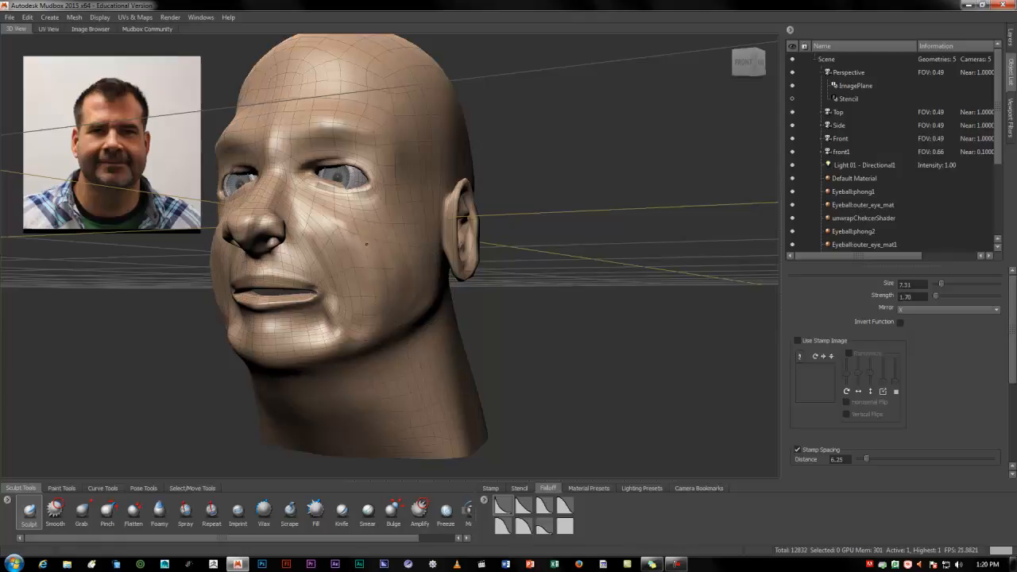
{"action": "left_click_drag", "start_coordinate": [305, 248], "coordinate": [397, 306], "text": "alt"}
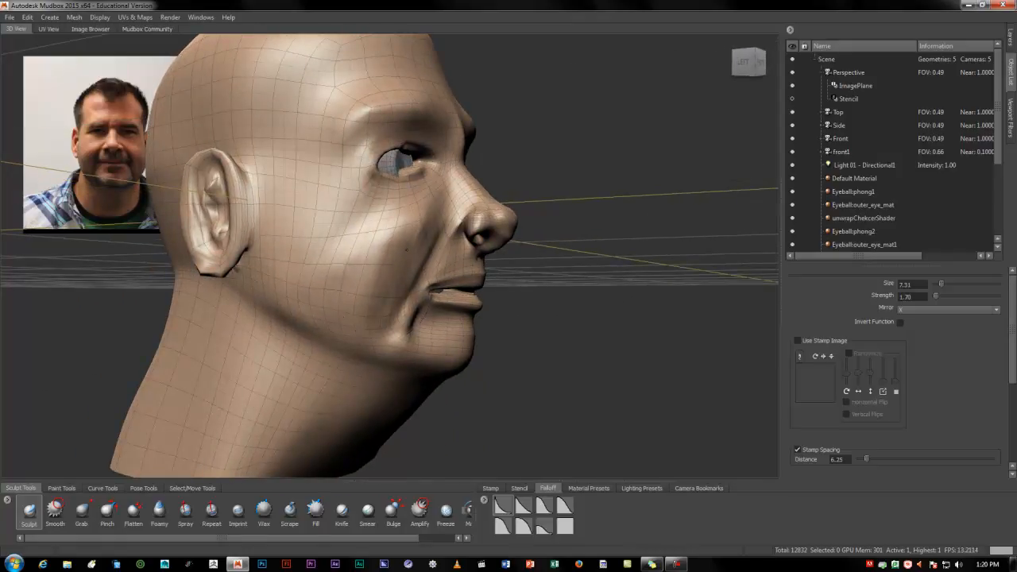
{"action": "left_click_drag", "start_coordinate": [405, 272], "coordinate": [415, 318], "text": "alt"}
{"action": "left_click_drag", "start_coordinate": [411, 211], "coordinate": [296, 284], "text": "alt"}
{"action": "mouse_move", "coordinate": [352, 225]}
{"action": "left_mouse_down", "text": "alt"}
{"action": "mouse_move", "coordinate": [354, 268]}
{"action": "mouse_move", "coordinate": [477, 297]}
{"action": "left_mouse_up", "text": "alt"}
{"action": "right_click_drag", "start_coordinate": [477, 297], "coordinate": [403, 330], "text": "alt"}
{"action": "left_click_drag", "start_coordinate": [403, 330], "coordinate": [393, 363], "text": "alt"}
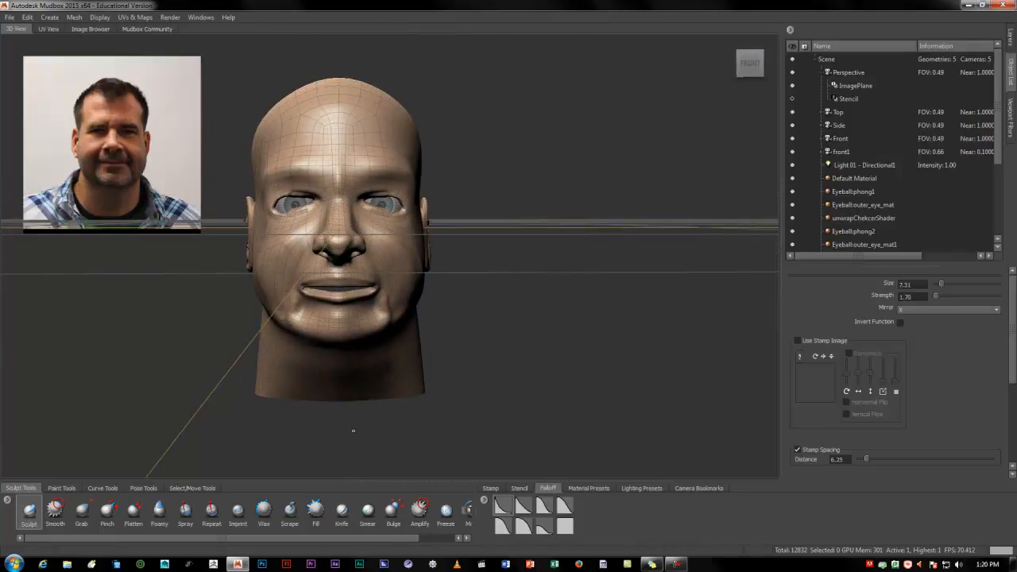
Smooth the creases around the mouth corners with the Smooth brush at size 2.86 and strength 100
{"action": "left_click", "coordinate": [54, 513]}
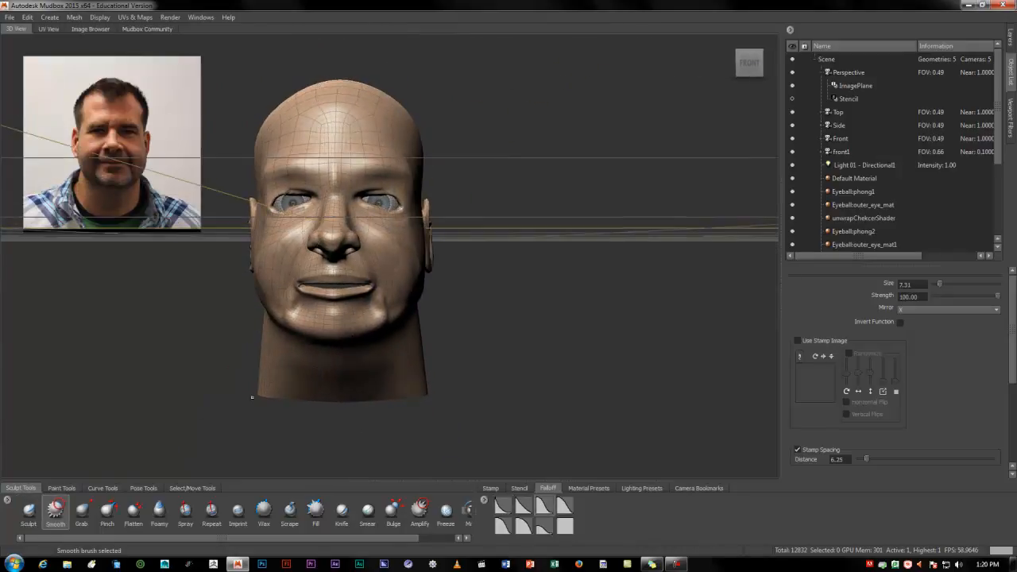
{"action": "right_click_drag", "start_coordinate": [296, 352], "coordinate": [337, 324], "text": "alt"}
{"action": "mouse_move", "coordinate": [338, 324]}
{"action": "left_mouse_down", "text": "alt"}
{"action": "mouse_move", "coordinate": [285, 314]}
{"action": "mouse_move", "coordinate": [305, 323]}
{"action": "mouse_move", "coordinate": [277, 323]}
{"action": "mouse_move", "coordinate": [312, 323]}
{"action": "left_mouse_up", "text": "alt"}
{"action": "key", "text": "b"}
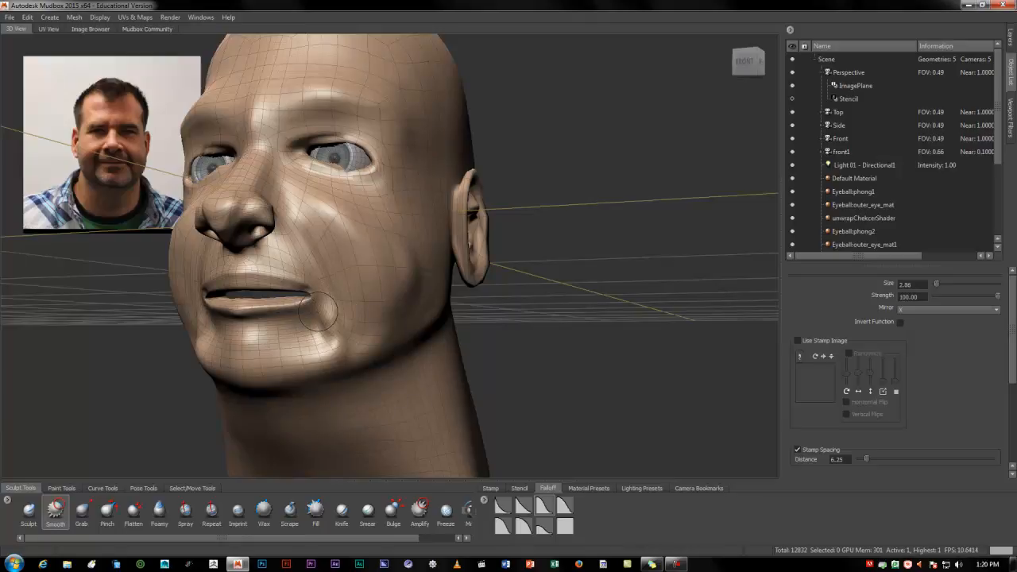
{"action": "mouse_move", "coordinate": [253, 360]}
{"action": "left_mouse_down", "text": "alt"}
{"action": "mouse_move", "coordinate": [290, 349]}
{"action": "mouse_move", "coordinate": [256, 333]}
{"action": "mouse_move", "coordinate": [259, 344]}
{"action": "mouse_move", "coordinate": [276, 338]}
{"action": "mouse_move", "coordinate": [255, 322]}
{"action": "mouse_move", "coordinate": [249, 229]}
{"action": "mouse_move", "coordinate": [300, 180]}
{"action": "left_mouse_up", "text": "alt"}
Enlarge the Smooth brush to size 8.34 and soften the chin, jaw and cheeks
{"action": "key", "text": "b"}
{"action": "left_click_drag", "start_coordinate": [281, 264], "coordinate": [294, 248]}
{"action": "left_click_drag", "start_coordinate": [254, 199], "coordinate": [269, 211]}
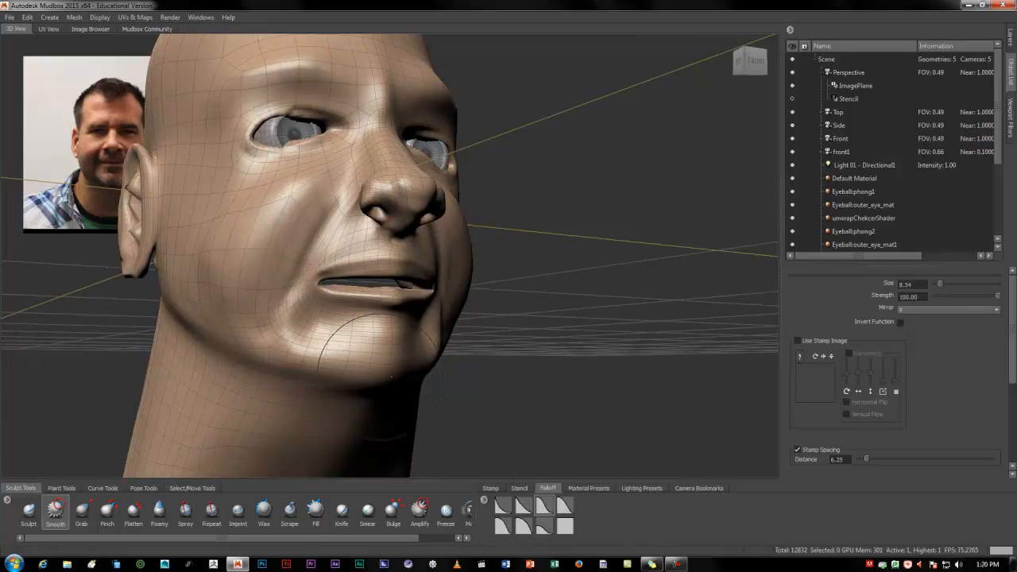
{"action": "mouse_move", "coordinate": [373, 326]}
{"action": "left_mouse_down", "text": "alt"}
{"action": "mouse_move", "coordinate": [392, 307]}
{"action": "mouse_move", "coordinate": [215, 227]}
{"action": "left_mouse_up", "text": "alt"}
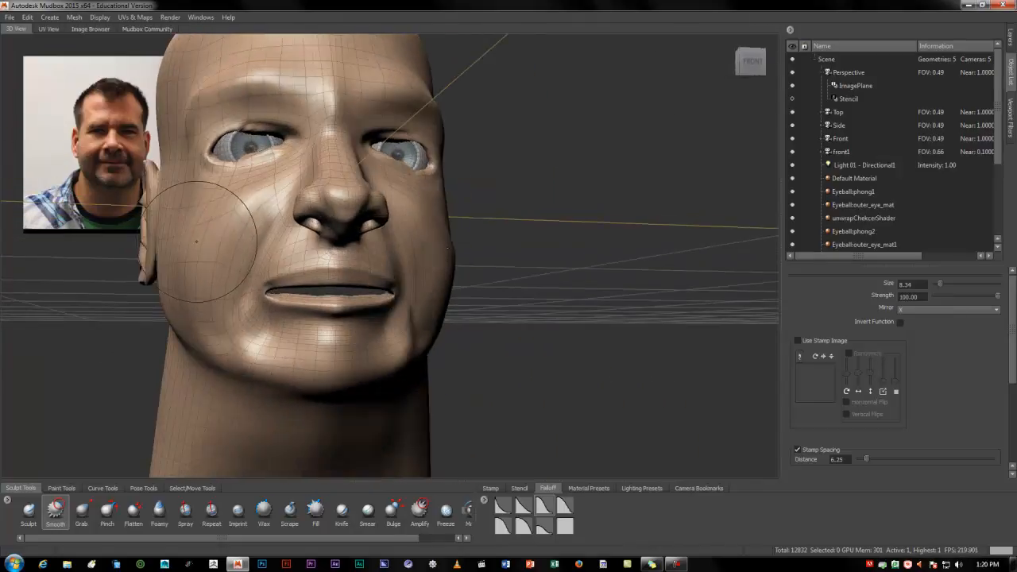
Reduce the Smooth brush to size 2.05 and smooth below the lower lip and along its edge
{"action": "mouse_move", "coordinate": [263, 275]}
{"action": "left_mouse_down", "text": "alt"}
{"action": "mouse_move", "coordinate": [379, 302]}
{"action": "mouse_move", "coordinate": [352, 334]}
{"action": "mouse_move", "coordinate": [261, 328]}
{"action": "mouse_move", "coordinate": [250, 361]}
{"action": "left_mouse_up", "text": "alt"}
{"action": "mouse_move", "coordinate": [402, 369]}
{"action": "left_mouse_down", "text": "alt"}
{"action": "mouse_move", "coordinate": [322, 326]}
{"action": "mouse_move", "coordinate": [262, 328]}
{"action": "left_mouse_up", "text": "alt"}
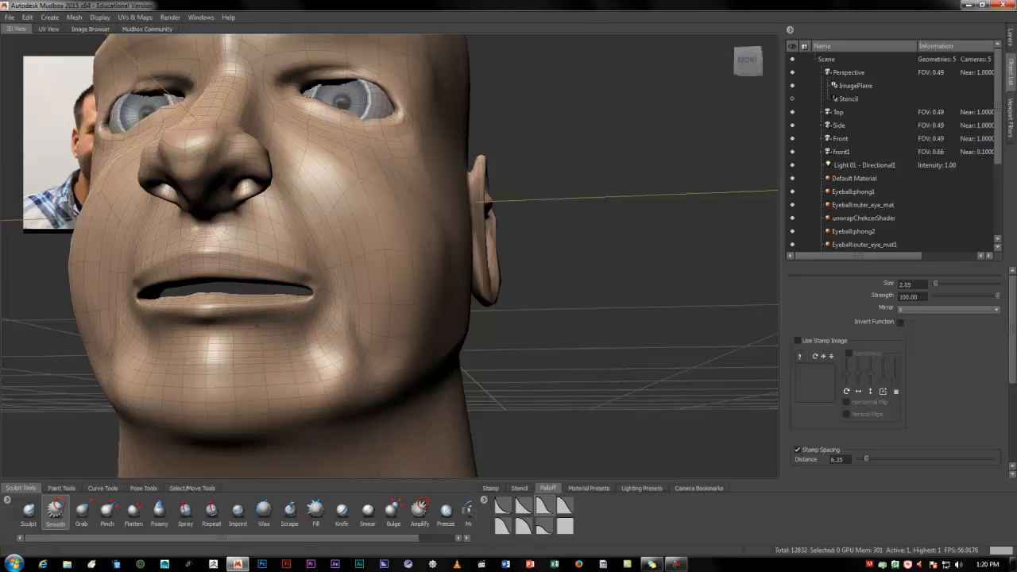
{"action": "mouse_move", "coordinate": [181, 346]}
{"action": "left_mouse_down", "text": "alt"}
{"action": "mouse_move", "coordinate": [254, 334]}
{"action": "mouse_move", "coordinate": [273, 294]}
{"action": "left_mouse_up", "text": "alt"}
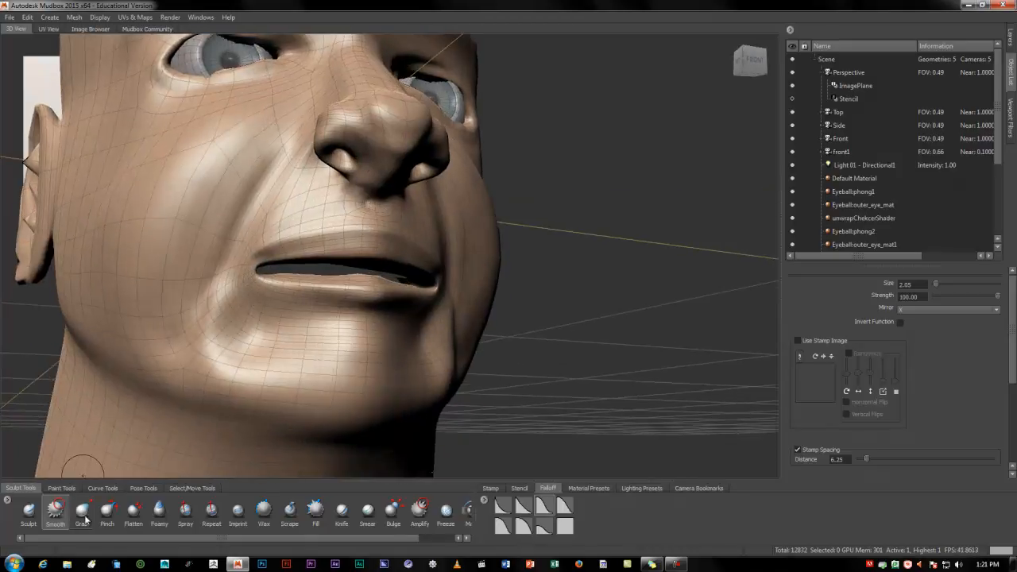
Flatten the lower lip with the Flatten brush at size 2.05 and strength 47.90
{"action": "left_click", "coordinate": [133, 513]}
{"action": "mouse_move", "coordinate": [287, 312]}
{"action": "left_mouse_down"}
{"action": "mouse_move", "coordinate": [270, 285]}
{"action": "mouse_move", "coordinate": [356, 303]}
{"action": "left_mouse_up"}
{"action": "mouse_move", "coordinate": [353, 383]}
{"action": "left_mouse_down", "text": "alt"}
{"action": "mouse_move", "coordinate": [301, 370]}
{"action": "mouse_move", "coordinate": [324, 384]}
{"action": "left_mouse_up", "text": "alt"}
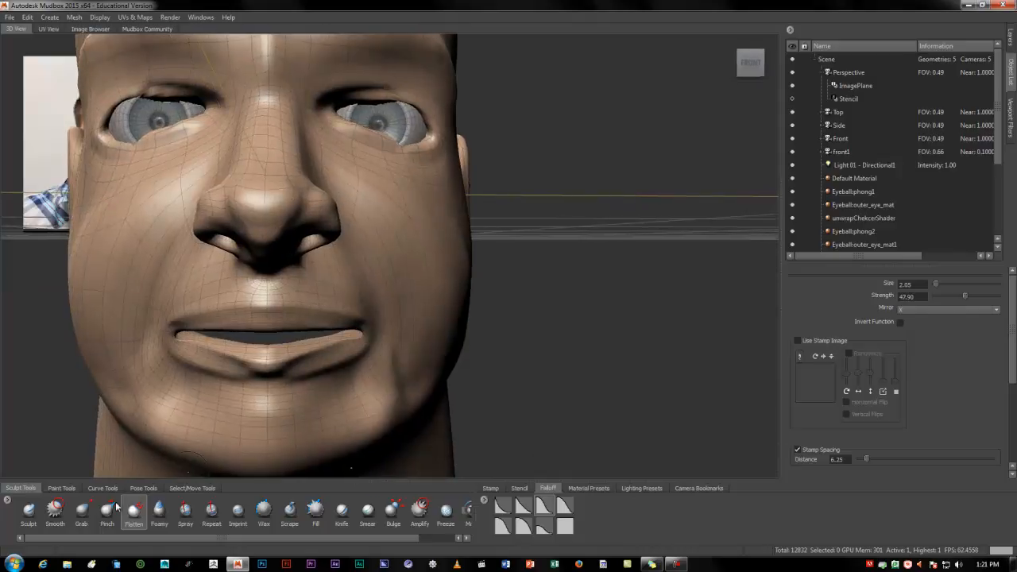
Smooth the lower lip and the transition into the chin with the Smooth brush at size 3.82 and strength 100
{"action": "left_click", "coordinate": [55, 512]}
{"action": "mouse_move", "coordinate": [171, 362]}
{"action": "left_mouse_down"}
{"action": "mouse_move", "coordinate": [270, 374]}
{"action": "mouse_move", "coordinate": [225, 373]}
{"action": "left_mouse_up"}
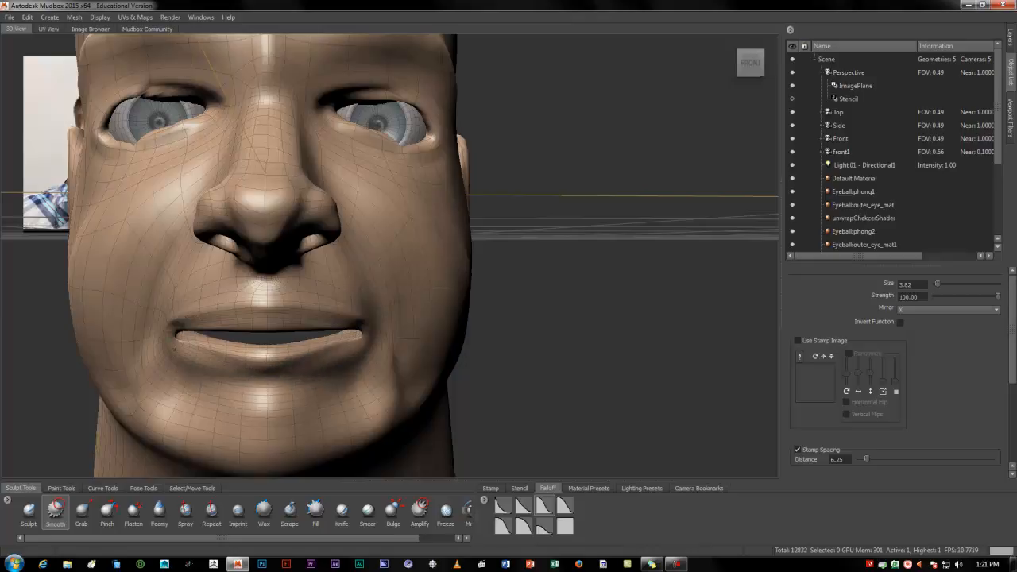
{"action": "mouse_move", "coordinate": [241, 394]}
{"action": "left_mouse_down"}
{"action": "mouse_move", "coordinate": [253, 407]}
{"action": "mouse_move", "coordinate": [291, 404]}
{"action": "mouse_move", "coordinate": [297, 390]}
{"action": "mouse_move", "coordinate": [262, 397]}
{"action": "left_mouse_up"}
{"action": "left_click_drag", "start_coordinate": [386, 373], "coordinate": [352, 336], "text": "alt"}
{"action": "left_click_drag", "start_coordinate": [318, 399], "coordinate": [286, 386], "text": "alt"}
{"action": "right_click_drag", "start_coordinate": [369, 349], "coordinate": [326, 364], "text": "alt"}
{"action": "left_click_drag", "start_coordinate": [325, 364], "coordinate": [351, 355], "text": "alt"}
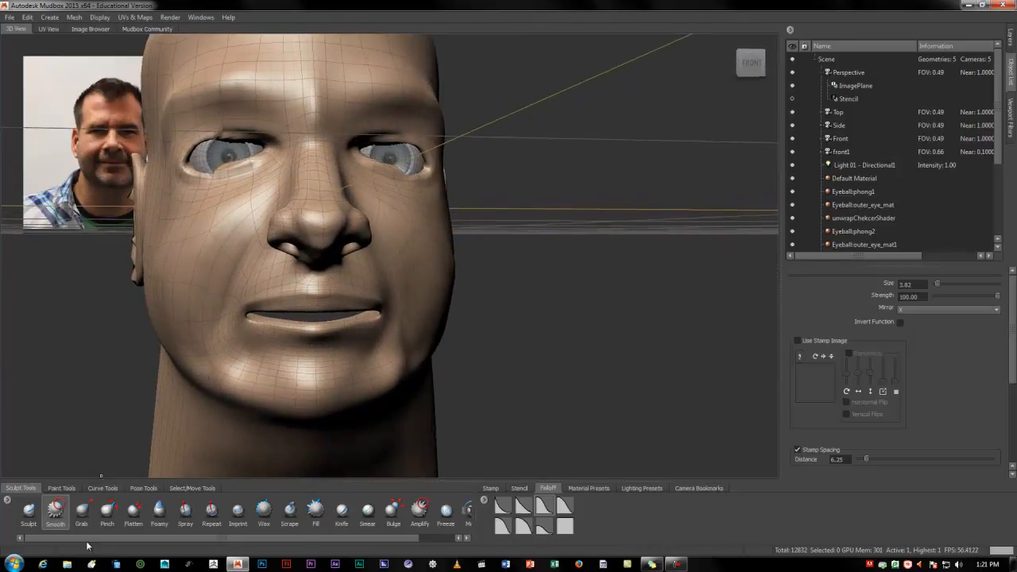
Add volume to the lips with the Foamy brush at size 1.39 and strength 1.70
{"action": "left_click", "coordinate": [159, 513]}
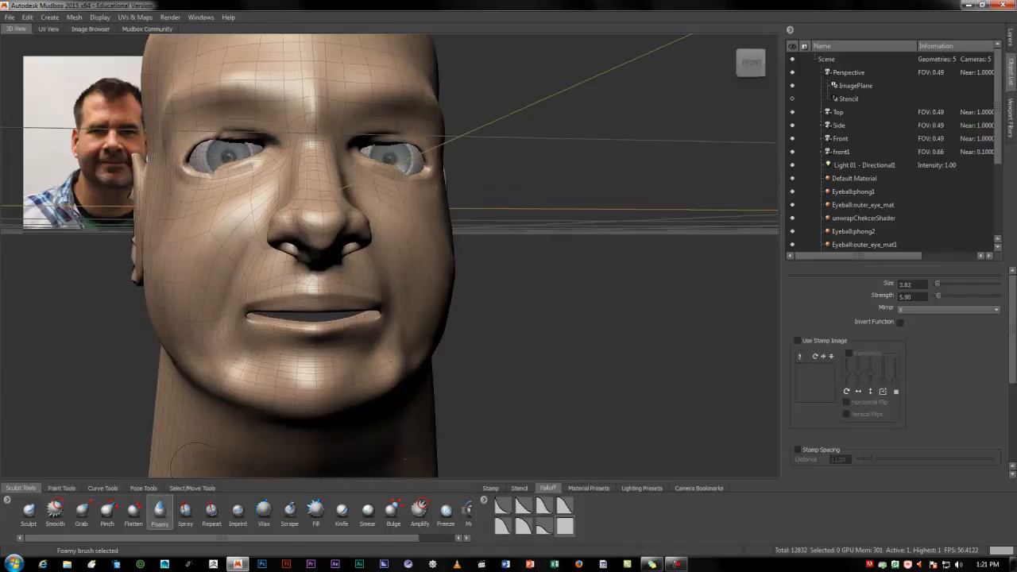
{"action": "right_click_drag", "start_coordinate": [230, 381], "coordinate": [306, 373], "text": "alt"}
{"action": "left_click_drag", "start_coordinate": [306, 373], "coordinate": [361, 372], "text": "alt"}
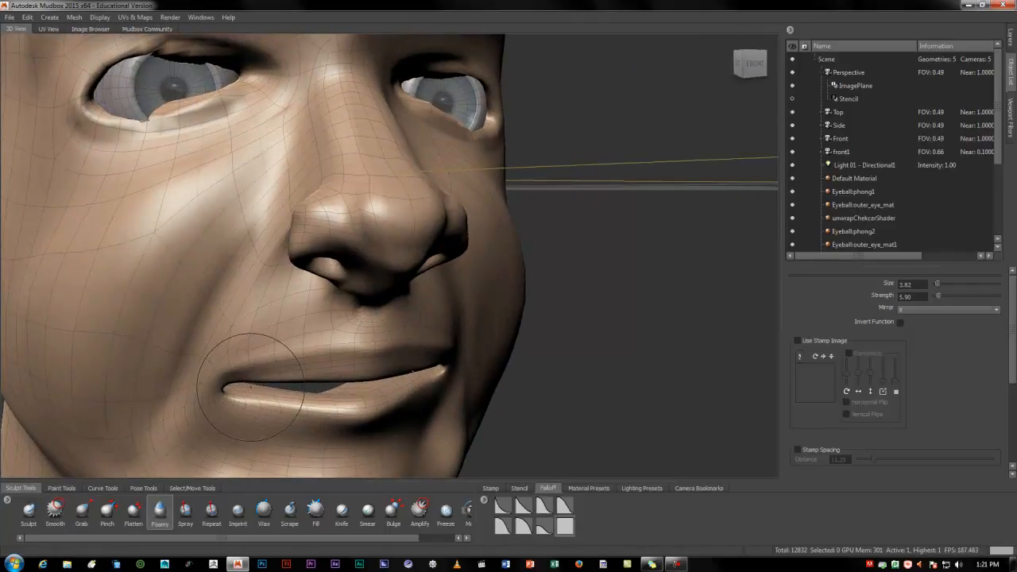
{"action": "mouse_move", "coordinate": [267, 310]}
{"action": "left_mouse_down"}
{"action": "mouse_move", "coordinate": [266, 393]}
{"action": "mouse_move", "coordinate": [118, 402]}
{"action": "left_mouse_up"}
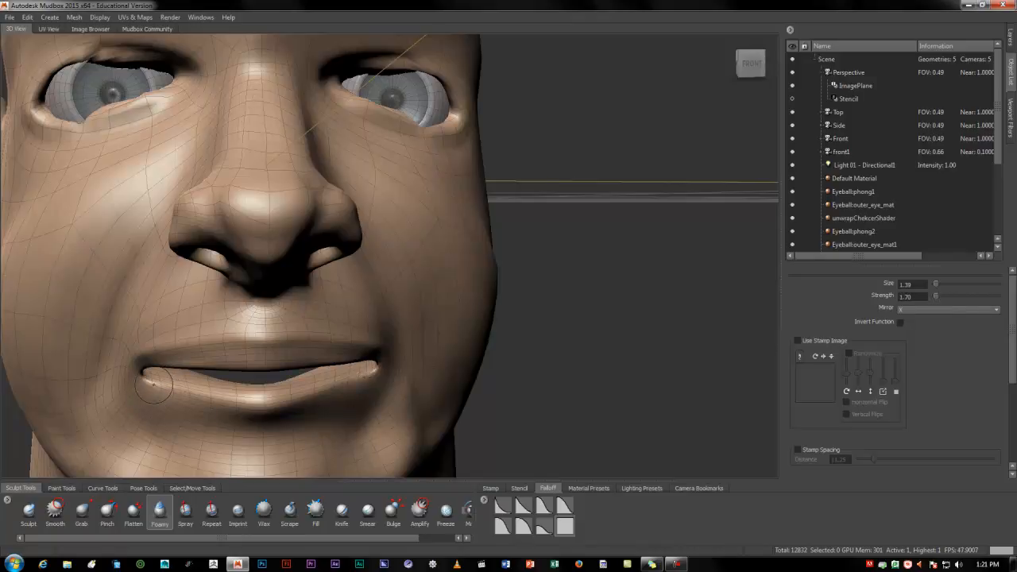
{"action": "left_click_drag", "start_coordinate": [157, 381], "coordinate": [266, 396]}
{"action": "mouse_move", "coordinate": [283, 437]}
{"action": "left_mouse_down", "text": "alt"}
{"action": "mouse_move", "coordinate": [246, 404]}
{"action": "mouse_move", "coordinate": [245, 415]}
{"action": "mouse_move", "coordinate": [266, 423]}
{"action": "left_mouse_up", "text": "alt"}
{"action": "right_click_drag", "start_coordinate": [156, 369], "coordinate": [229, 366], "text": "alt"}
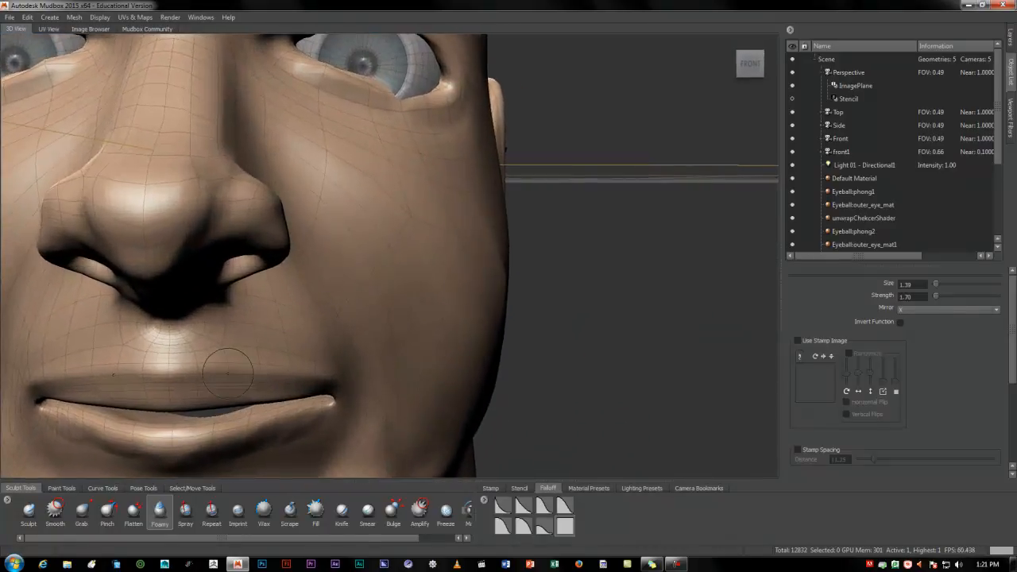
{"action": "middle_click_drag", "start_coordinate": [230, 366], "coordinate": [332, 337], "text": "alt"}
{"action": "left_click_drag", "start_coordinate": [331, 337], "coordinate": [251, 353], "text": "alt"}
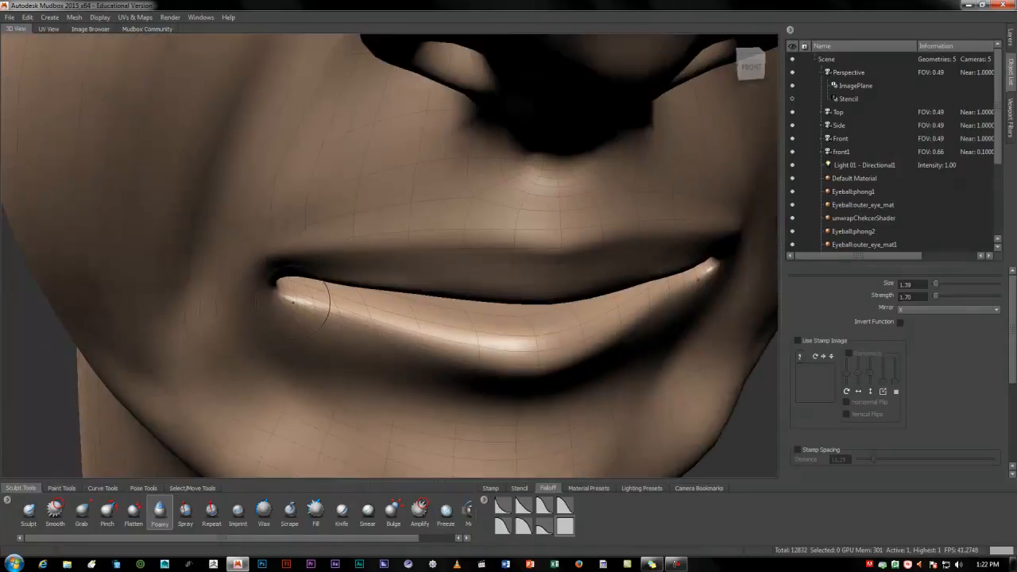
Fill out the lower lip from its corners to the middle with the Foamy brush to close the mouth gap
{"action": "left_click_drag", "start_coordinate": [296, 297], "coordinate": [521, 316]}
{"action": "left_click_drag", "start_coordinate": [519, 359], "coordinate": [484, 327], "text": "alt"}
{"action": "right_click_drag", "start_coordinate": [518, 327], "coordinate": [370, 283], "text": "alt"}
{"action": "mouse_move", "coordinate": [371, 284]}
{"action": "left_mouse_down", "text": "alt"}
{"action": "mouse_move", "coordinate": [487, 277]}
{"action": "mouse_move", "coordinate": [414, 276]}
{"action": "left_mouse_up", "text": "alt"}
{"action": "mouse_move", "coordinate": [478, 273]}
{"action": "left_mouse_down", "text": "alt"}
{"action": "mouse_move", "coordinate": [453, 261]}
{"action": "mouse_move", "coordinate": [530, 265]}
{"action": "left_mouse_up", "text": "alt"}
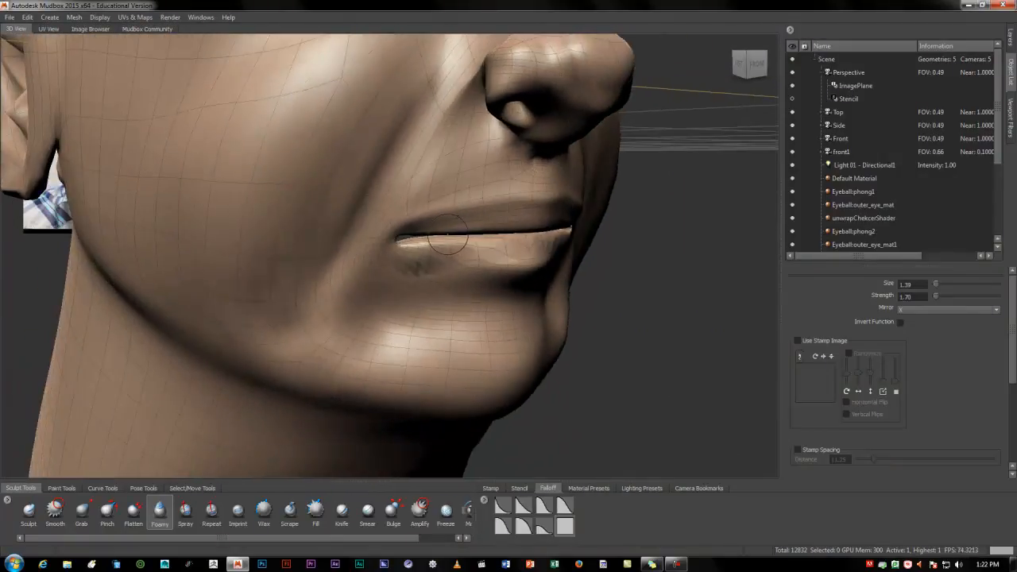
Undo the first upper-lip stroke, set the Foamy brush strength to 1.00, and build up the upper lip
{"action": "left_click_drag", "start_coordinate": [424, 228], "coordinate": [463, 223]}
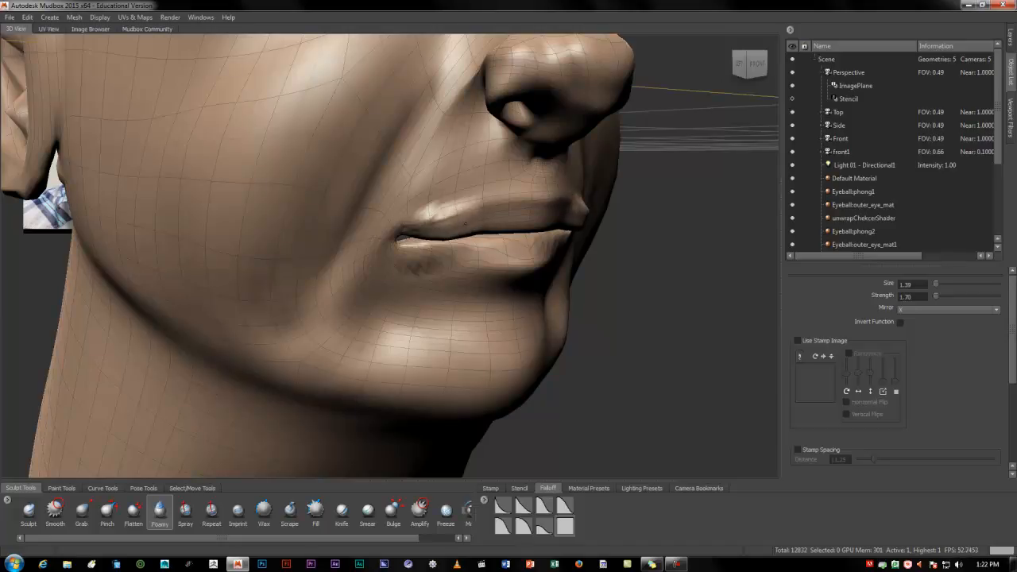
{"action": "key", "text": "ctrl+z"}
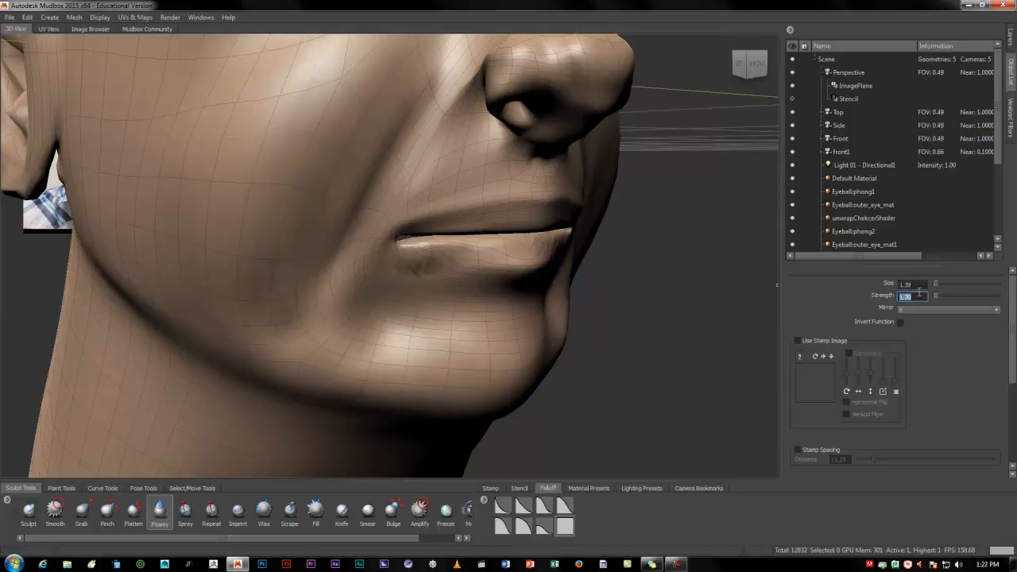
{"action": "left_click_drag", "start_coordinate": [521, 326], "coordinate": [423, 339], "text": "alt"}
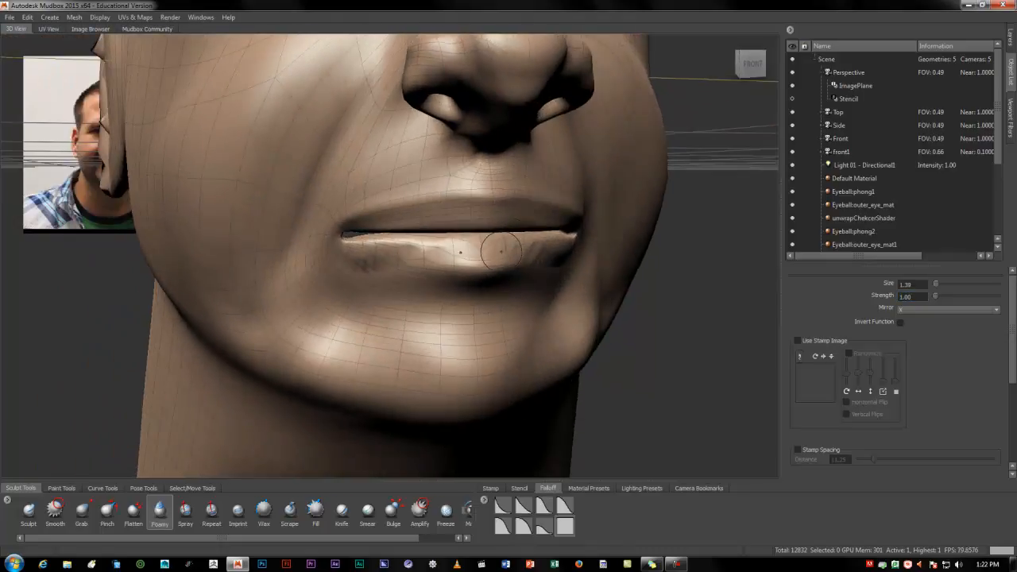
{"action": "left_click_drag", "start_coordinate": [502, 251], "coordinate": [474, 244], "text": "alt"}
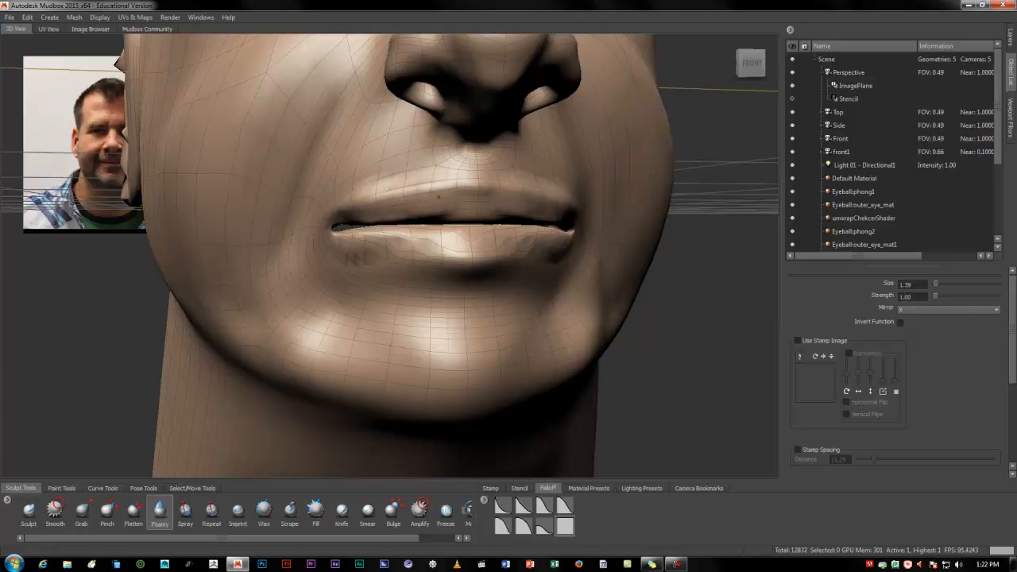
{"action": "left_click_drag", "start_coordinate": [470, 251], "coordinate": [393, 272], "text": "alt"}
{"action": "right_click_drag", "start_coordinate": [429, 279], "coordinate": [383, 306], "text": "alt"}
{"action": "left_click_drag", "start_coordinate": [383, 306], "coordinate": [506, 302], "text": "alt"}
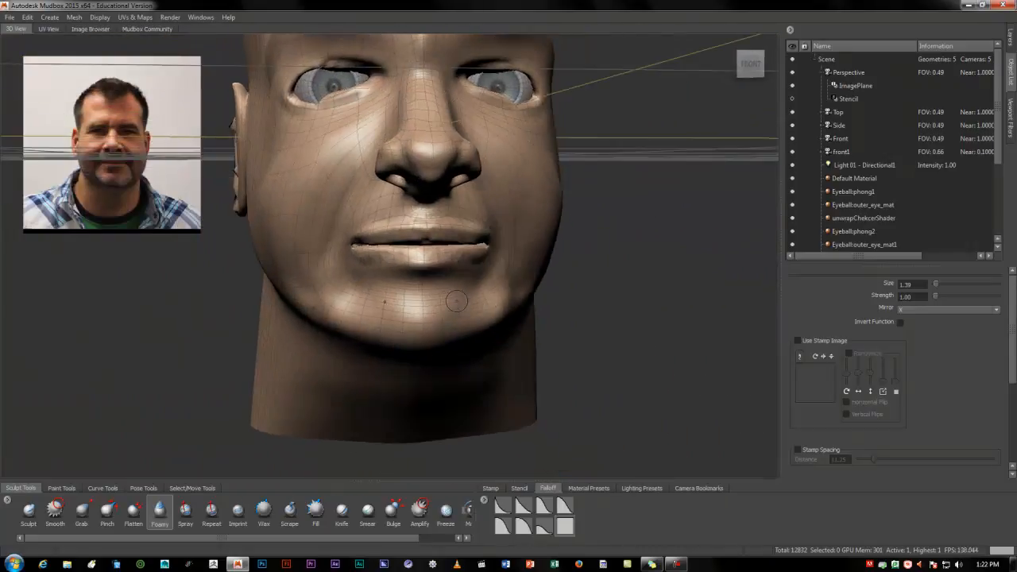
Shape the mouth corners and the folds down to the chin with the Foamy brush at size 1.39 and strength 1.00
{"action": "right_click_drag", "start_coordinate": [429, 296], "coordinate": [566, 307], "text": "alt"}
{"action": "mouse_move", "coordinate": [510, 316]}
{"action": "left_mouse_down", "text": "alt"}
{"action": "mouse_move", "coordinate": [537, 299]}
{"action": "mouse_move", "coordinate": [494, 293]}
{"action": "left_mouse_up", "text": "alt"}
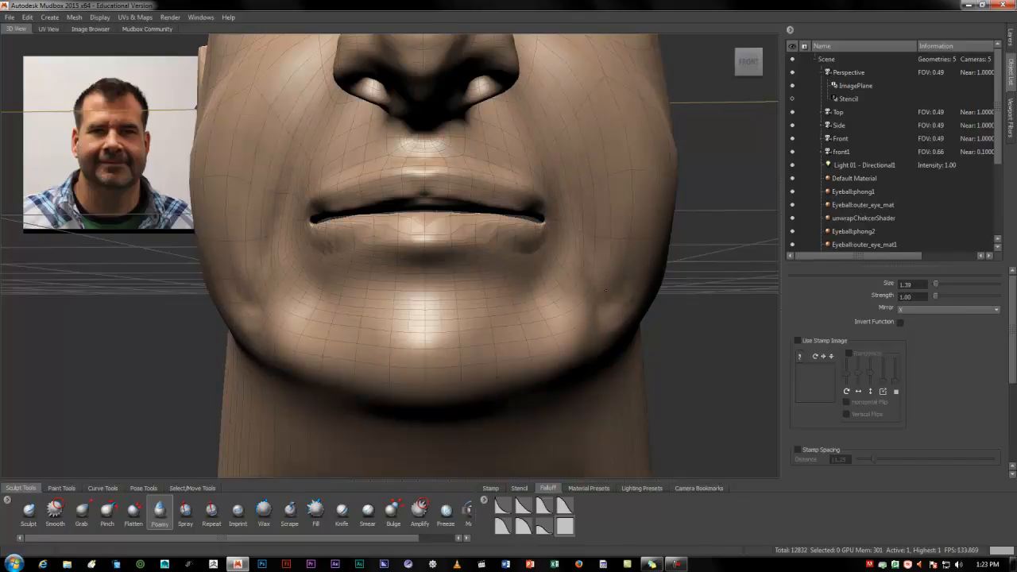
{"action": "left_click_drag", "start_coordinate": [589, 272], "coordinate": [443, 279], "text": "alt"}
{"action": "right_click_drag", "start_coordinate": [443, 279], "coordinate": [362, 281], "text": "alt"}
{"action": "left_click_drag", "start_coordinate": [362, 280], "coordinate": [509, 268], "text": "alt"}
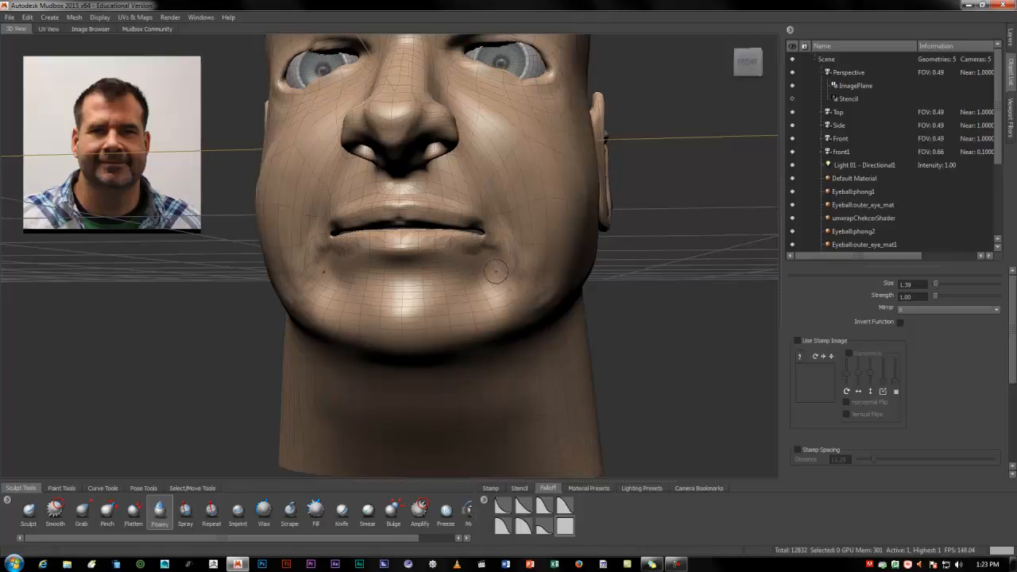
{"action": "left_click_drag", "start_coordinate": [477, 274], "coordinate": [252, 410], "text": "alt"}
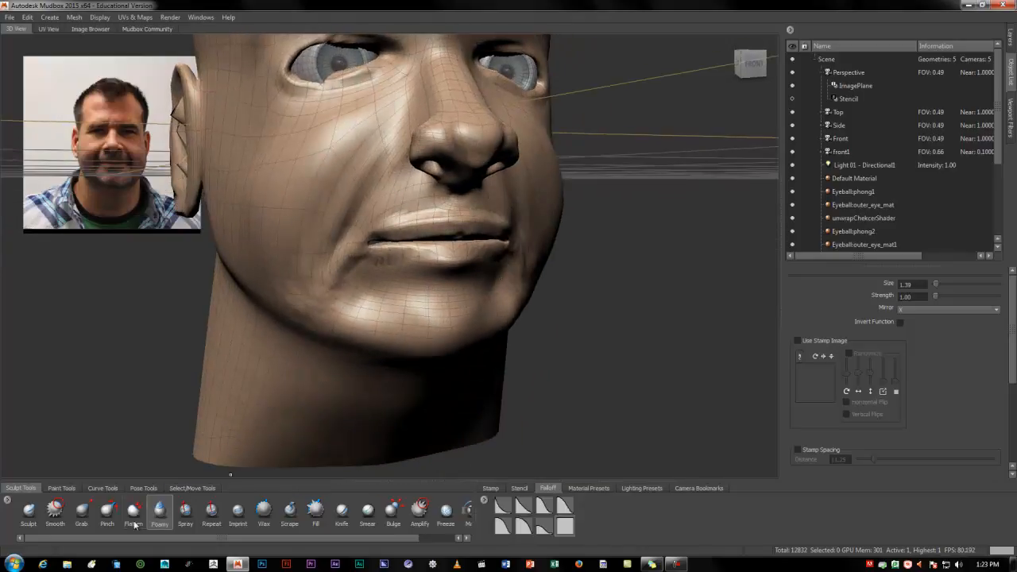
Smooth the bumps below the mouth corners with the Smooth brush at strength 100, starting at size 1.39
{"action": "left_click", "coordinate": [55, 512]}
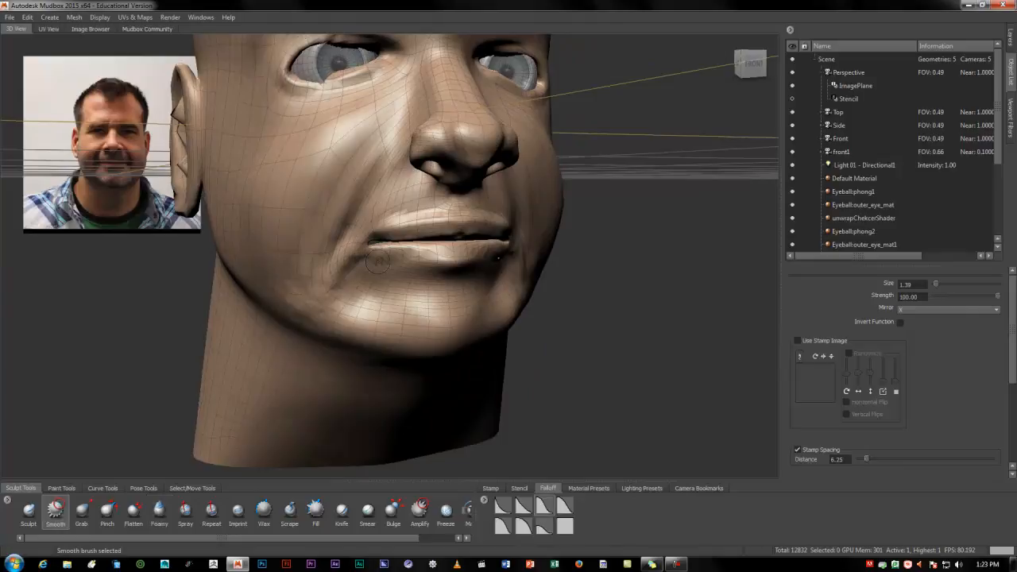
{"action": "left_click_drag", "start_coordinate": [378, 262], "coordinate": [382, 260]}
{"action": "left_click_drag", "start_coordinate": [413, 272], "coordinate": [328, 253], "text": "alt"}
{"action": "right_click_drag", "start_coordinate": [327, 253], "coordinate": [329, 304], "text": "alt"}
{"action": "mouse_move", "coordinate": [345, 250]}
{"action": "left_mouse_down"}
{"action": "mouse_move", "coordinate": [460, 229]}
{"action": "mouse_move", "coordinate": [483, 237]}
{"action": "left_mouse_up"}
Smooth the folds between the mouth corners and jaw with the Smooth brush at size 2.75
{"action": "left_click_drag", "start_coordinate": [496, 297], "coordinate": [309, 291], "text": "alt"}
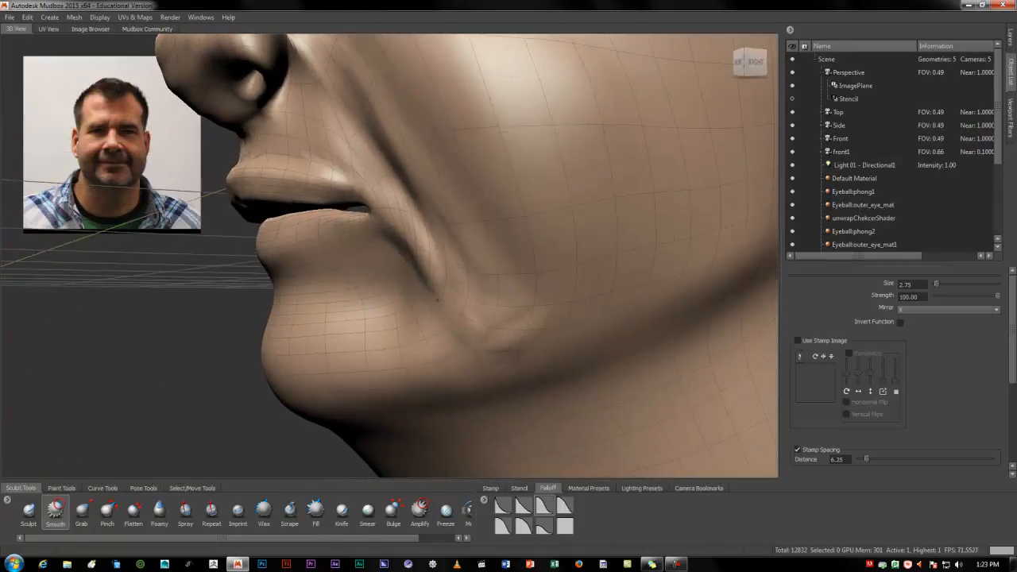
{"action": "left_click_drag", "start_coordinate": [553, 322], "coordinate": [521, 311], "text": "alt"}
{"action": "right_click_drag", "start_coordinate": [527, 315], "coordinate": [432, 298], "text": "alt"}
{"action": "middle_click_drag", "start_coordinate": [445, 298], "coordinate": [424, 372], "text": "alt"}
{"action": "left_click_drag", "start_coordinate": [424, 372], "coordinate": [409, 315], "text": "alt"}
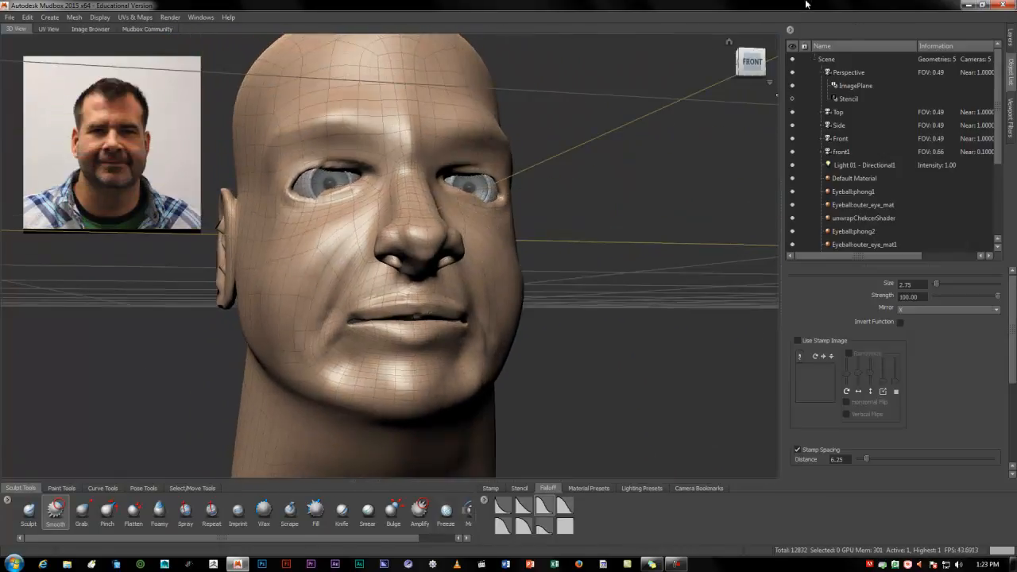
Toggle the visibility of Sculpt Layer 2 repeatedly to compare the head with and without its sculpting
{"action": "left_click", "coordinate": [1008, 40]}
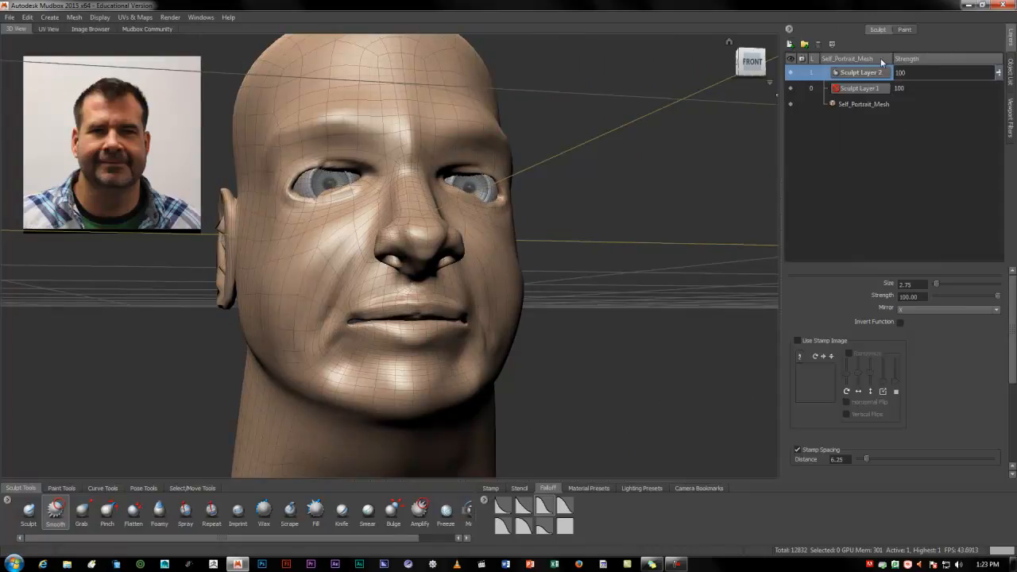
{"action": "left_click", "coordinate": [789, 74]}
{"action": "left_click", "coordinate": [789, 73]}
{"action": "left_click", "coordinate": [790, 73]}
{"action": "left_click", "coordinate": [789, 73]}
{"action": "left_click", "coordinate": [790, 73]}
{"action": "left_click", "coordinate": [789, 73]}
{"action": "left_click", "coordinate": [789, 73]}
{"action": "left_click", "coordinate": [789, 73]}
{"action": "left_click_drag", "start_coordinate": [577, 259], "coordinate": [471, 288], "text": "alt"}
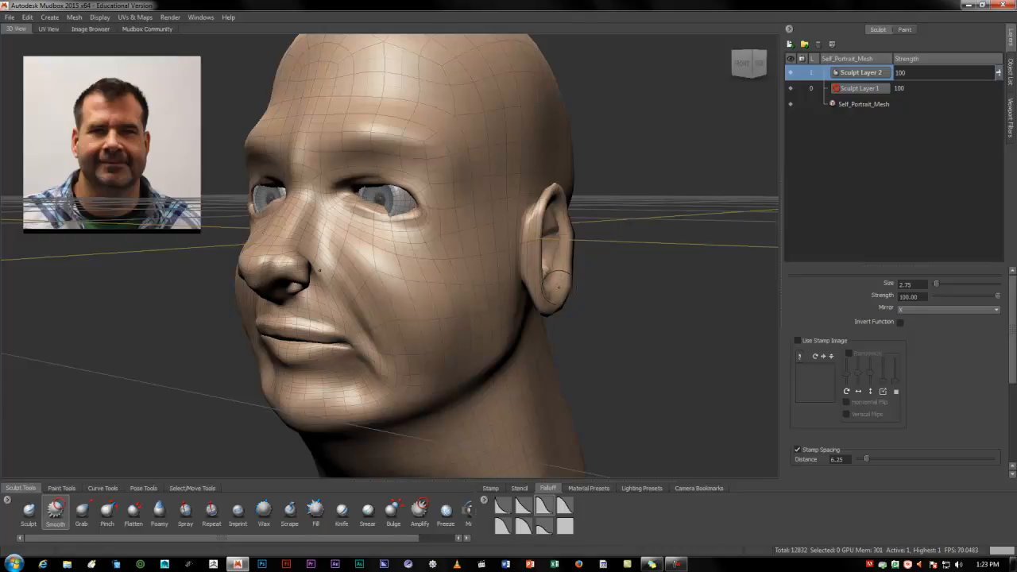
Subdivide the head mesh one more level and add a new sculpt layer above Sculpt Layer 2
{"action": "key", "text": "shift+d"}
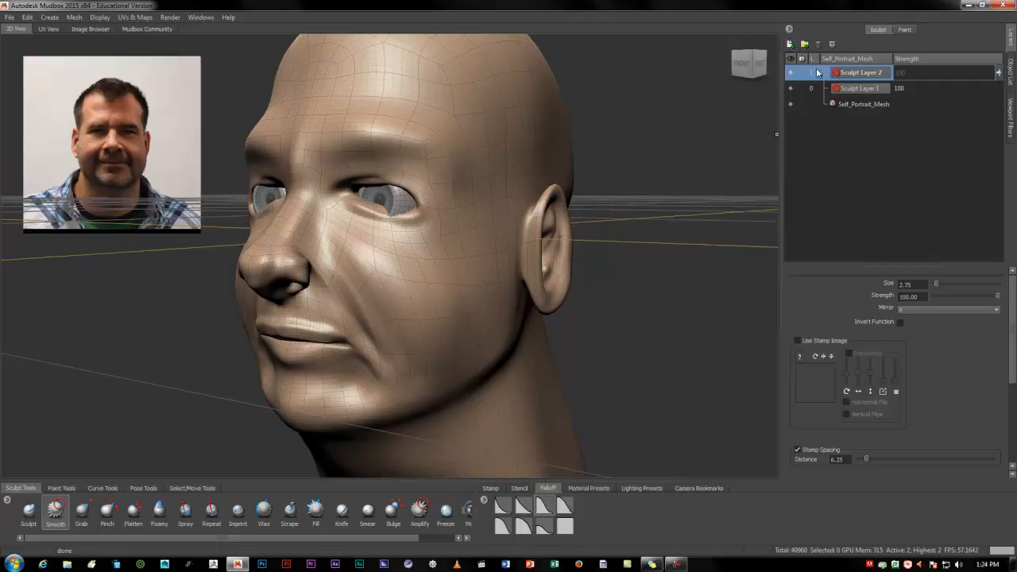
{"action": "left_click", "coordinate": [789, 45]}
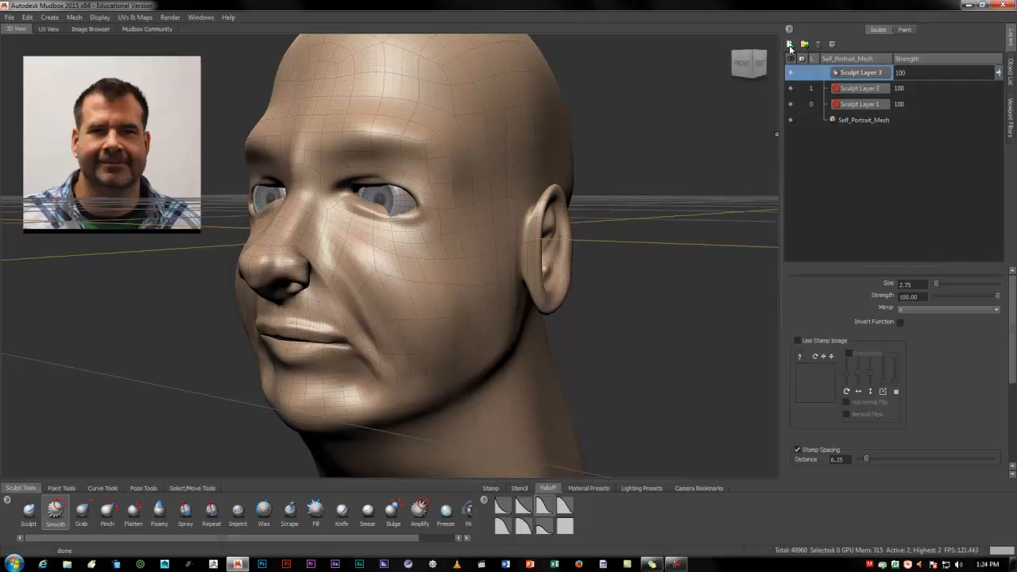
Sculpt the creases around and below the mouth corners with the Foamy brush at size 1.71 and strength 1.00, using a rounded falloff
{"action": "left_click", "coordinate": [159, 512]}
{"action": "mouse_move", "coordinate": [233, 474]}
{"action": "left_mouse_down", "text": "alt"}
{"action": "mouse_move", "coordinate": [350, 339]}
{"action": "mouse_move", "coordinate": [404, 333]}
{"action": "mouse_move", "coordinate": [418, 377]}
{"action": "left_mouse_up", "text": "alt"}
{"action": "left_click_drag", "start_coordinate": [406, 334], "coordinate": [426, 384]}
{"action": "left_click", "coordinate": [523, 528]}
{"action": "mouse_move", "coordinate": [405, 343]}
{"action": "left_mouse_down"}
{"action": "mouse_move", "coordinate": [443, 367]}
{"action": "mouse_move", "coordinate": [421, 377]}
{"action": "left_mouse_up"}
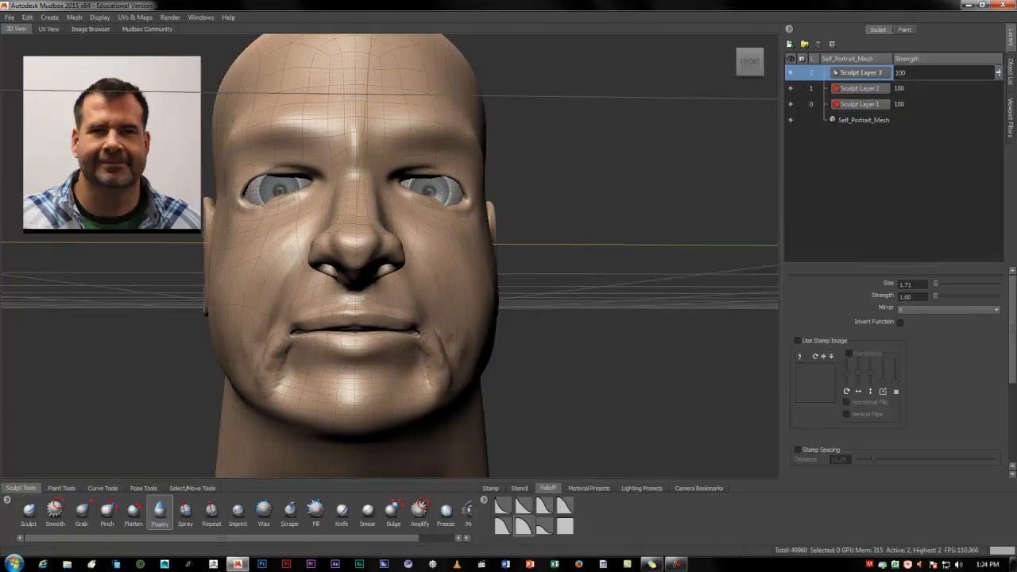
{"action": "left_click_drag", "start_coordinate": [444, 345], "coordinate": [398, 352], "text": "alt"}
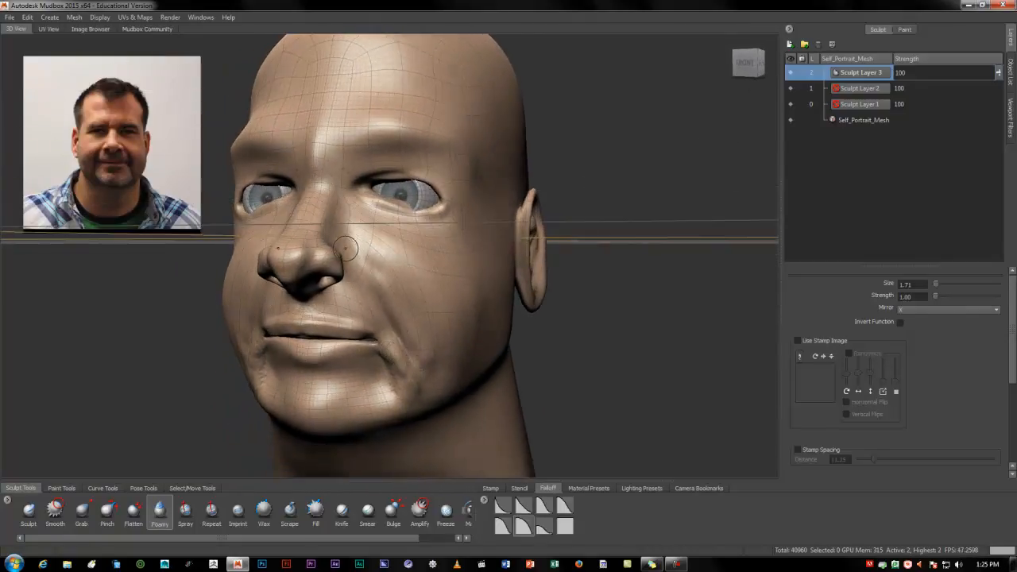
Define the folds running from the nose wings past the mouth corners with the Foamy brush
{"action": "left_click_drag", "start_coordinate": [350, 258], "coordinate": [344, 256], "text": "alt"}
{"action": "scroll", "coordinate": [321, 254], "scroll_direction": "up", "scroll_amount": 3}
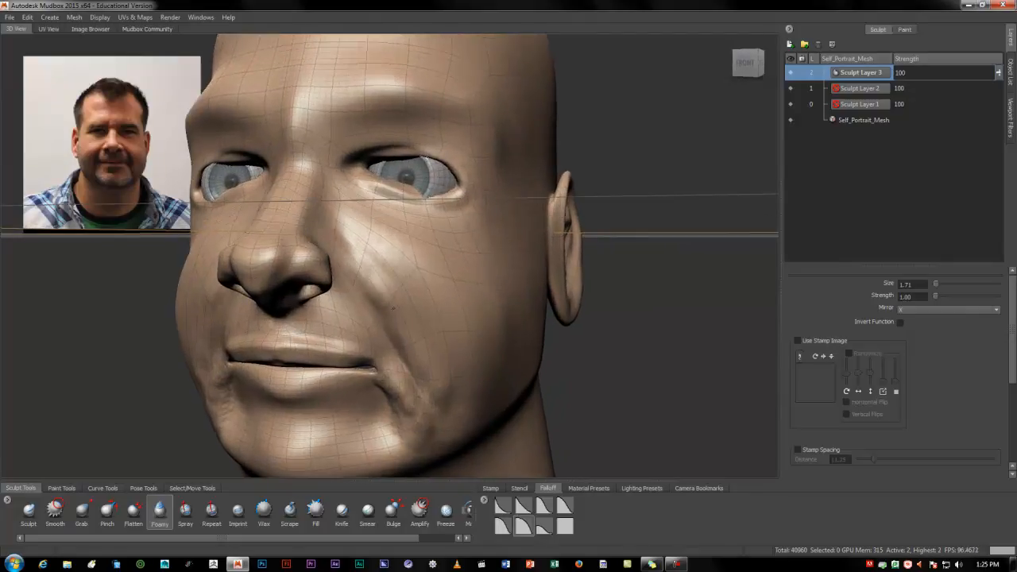
{"action": "left_click_drag", "start_coordinate": [378, 334], "coordinate": [394, 205], "text": "alt"}
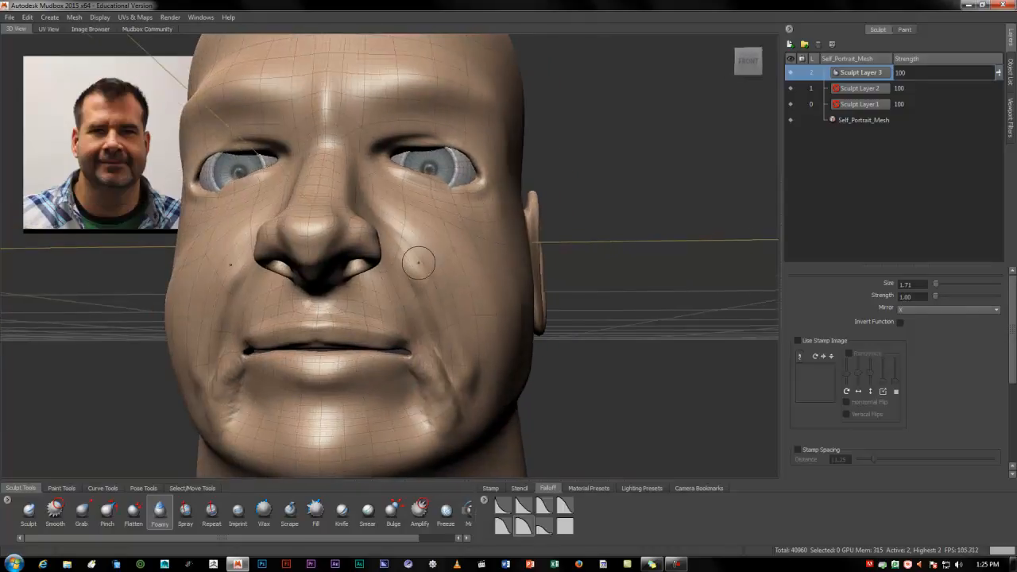
{"action": "mouse_move", "coordinate": [465, 367]}
{"action": "left_mouse_down", "text": "alt"}
{"action": "mouse_move", "coordinate": [288, 256]}
{"action": "mouse_move", "coordinate": [332, 254]}
{"action": "left_mouse_up", "text": "alt"}
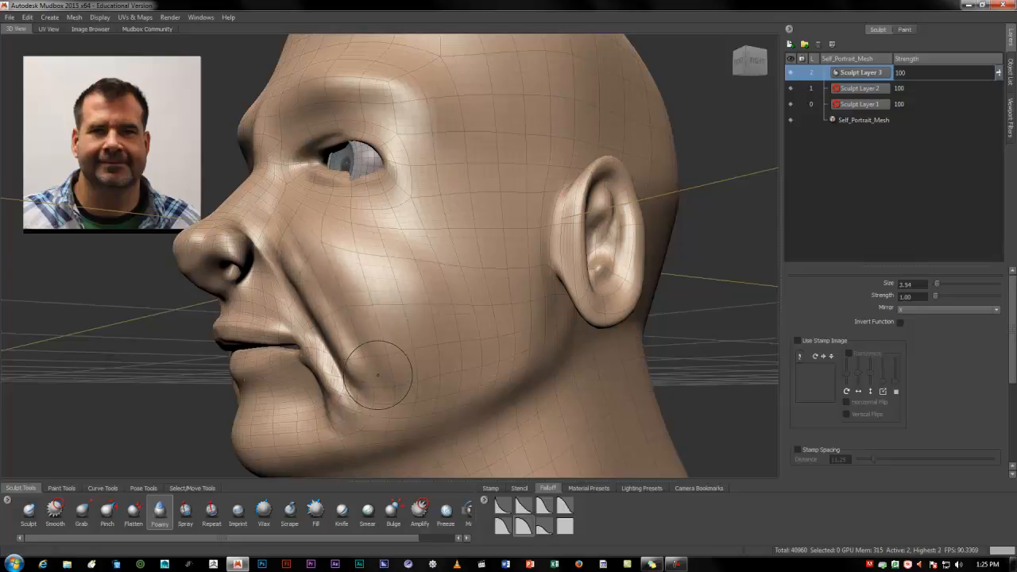
Build up the cheeks along the nose-to-mouth folds with the Wax brush at size 3.54, reducing its strength to 0.80
{"action": "left_click", "coordinate": [266, 512]}
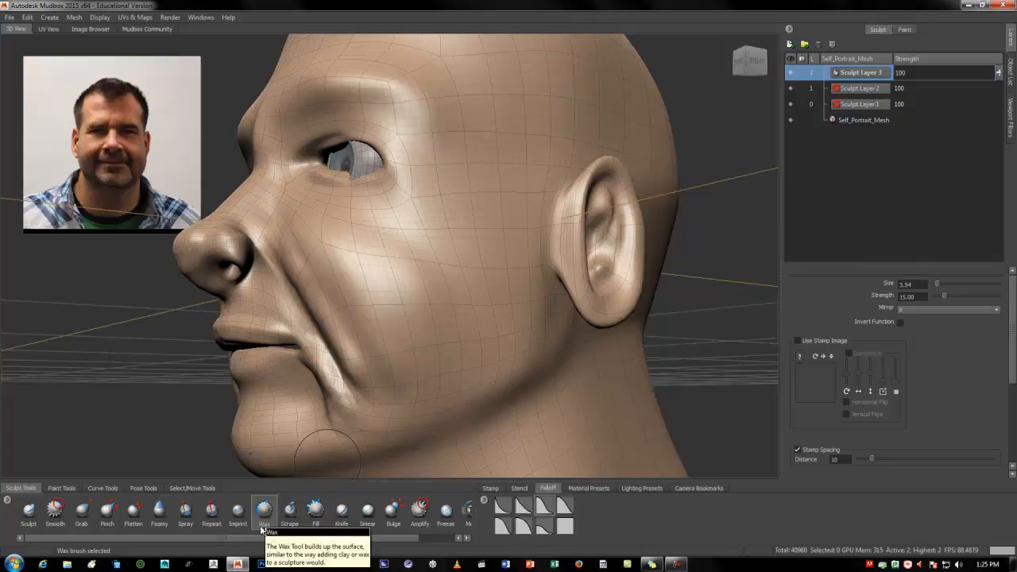
{"action": "mouse_move", "coordinate": [359, 369]}
{"action": "left_mouse_down", "text": "alt"}
{"action": "mouse_move", "coordinate": [402, 342]}
{"action": "mouse_move", "coordinate": [432, 300]}
{"action": "left_mouse_up", "text": "alt"}
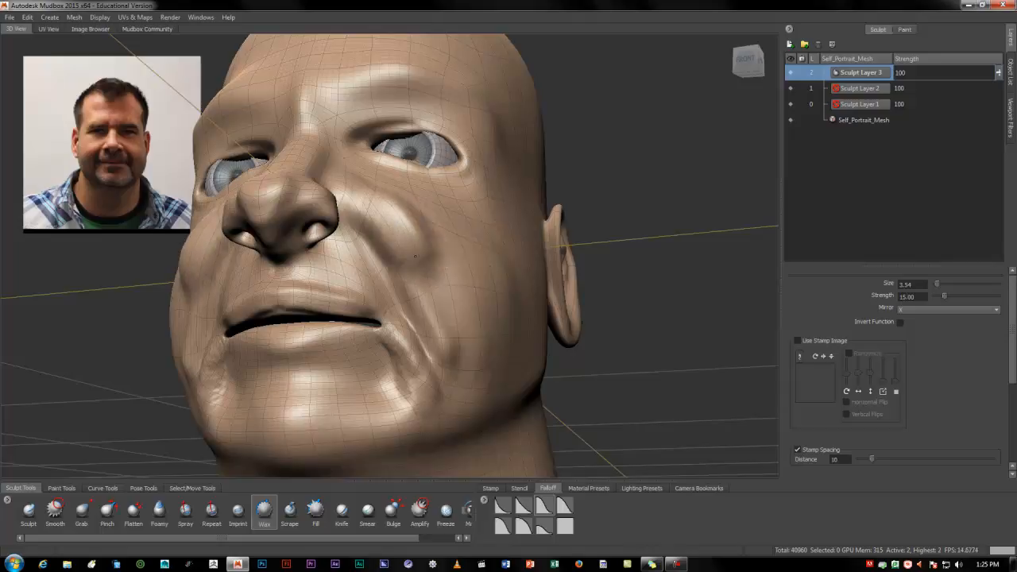
{"action": "mouse_move", "coordinate": [445, 295]}
{"action": "left_mouse_down", "text": "alt"}
{"action": "mouse_move", "coordinate": [438, 315]}
{"action": "mouse_move", "coordinate": [335, 292]}
{"action": "left_mouse_up", "text": "alt"}
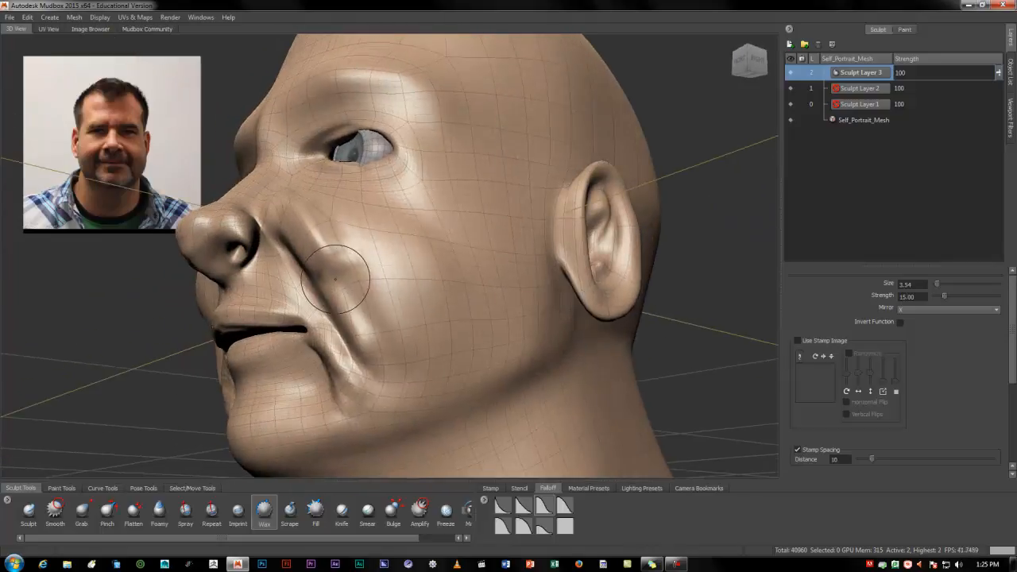
{"action": "key", "text": "ctrl+z"}
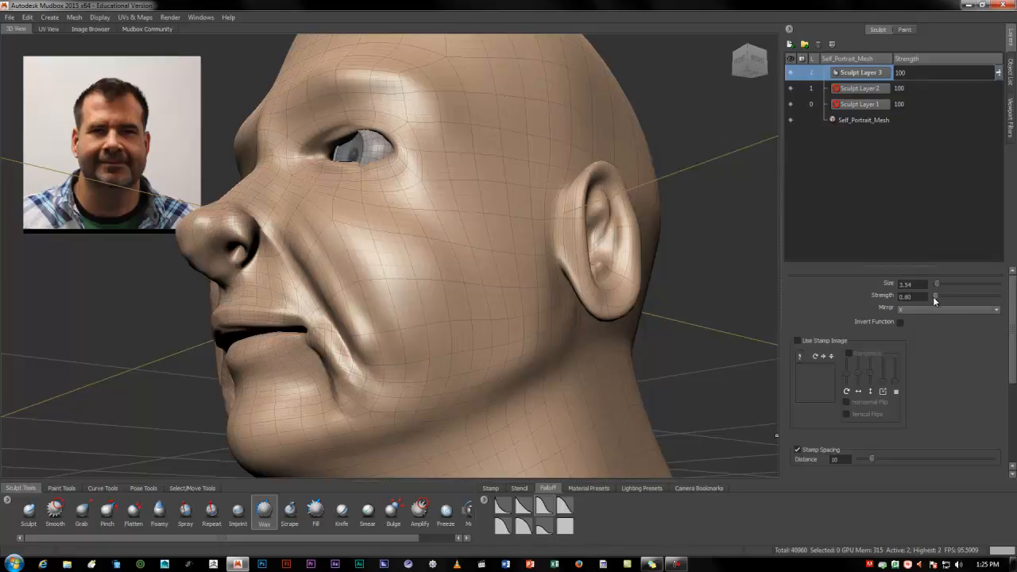
{"action": "mouse_move", "coordinate": [298, 216]}
{"action": "left_mouse_down"}
{"action": "mouse_move", "coordinate": [339, 264]}
{"action": "mouse_move", "coordinate": [392, 362]}
{"action": "mouse_move", "coordinate": [509, 383]}
{"action": "mouse_move", "coordinate": [417, 370]}
{"action": "mouse_move", "coordinate": [410, 359]}
{"action": "left_mouse_up"}
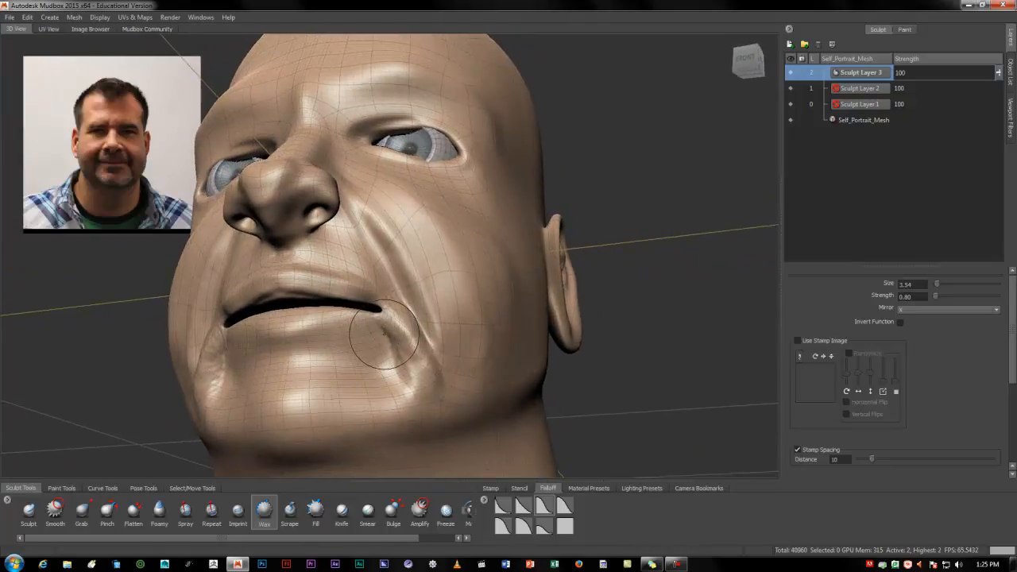
{"action": "left_click_drag", "start_coordinate": [432, 394], "coordinate": [477, 417], "text": "alt"}
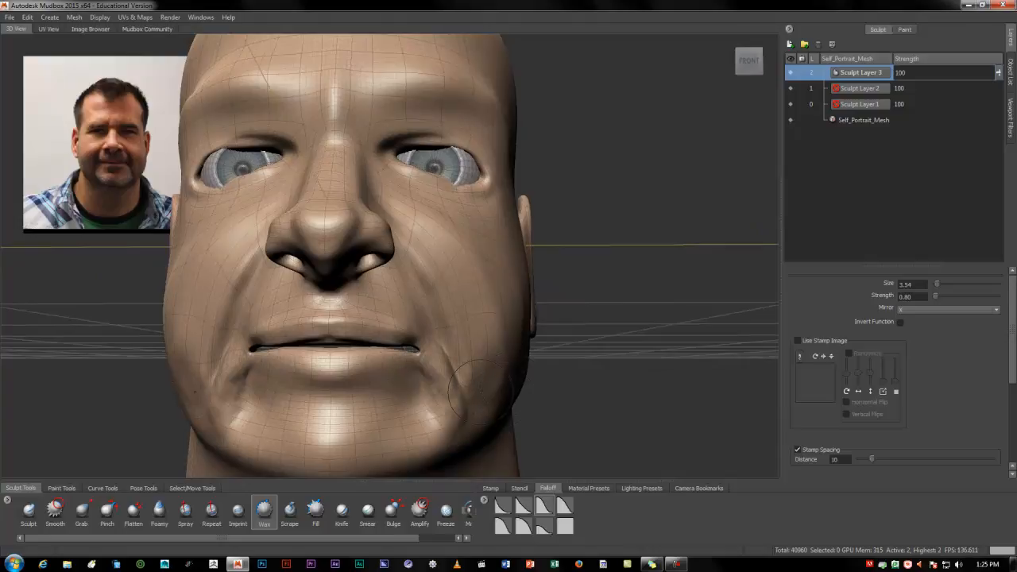
Smooth the cheek folds, mouth corners and area above the upper lip with the Smooth brush at size 3.54 and strength 100
{"action": "left_click", "coordinate": [55, 512]}
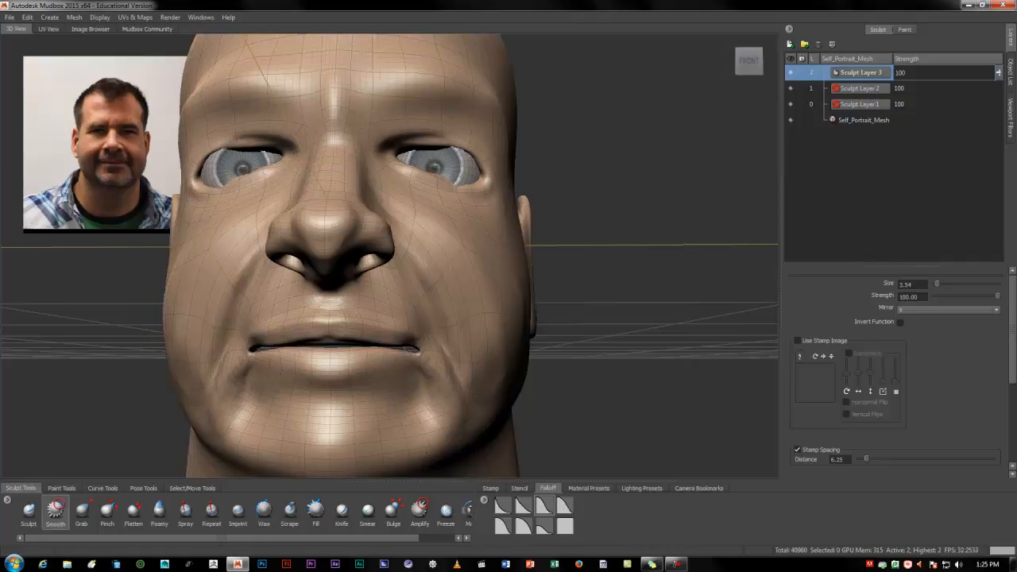
{"action": "mouse_move", "coordinate": [450, 269]}
{"action": "left_mouse_down"}
{"action": "mouse_move", "coordinate": [415, 209]}
{"action": "mouse_move", "coordinate": [423, 226]}
{"action": "left_mouse_up"}
{"action": "mouse_move", "coordinate": [438, 260]}
{"action": "left_mouse_down", "text": "alt"}
{"action": "mouse_move", "coordinate": [388, 256]}
{"action": "mouse_move", "coordinate": [377, 276]}
{"action": "mouse_move", "coordinate": [412, 383]}
{"action": "left_mouse_up", "text": "alt"}
{"action": "mouse_move", "coordinate": [386, 233]}
{"action": "left_mouse_down"}
{"action": "mouse_move", "coordinate": [474, 375]}
{"action": "mouse_move", "coordinate": [358, 409]}
{"action": "mouse_move", "coordinate": [386, 392]}
{"action": "mouse_move", "coordinate": [354, 385]}
{"action": "left_mouse_up"}
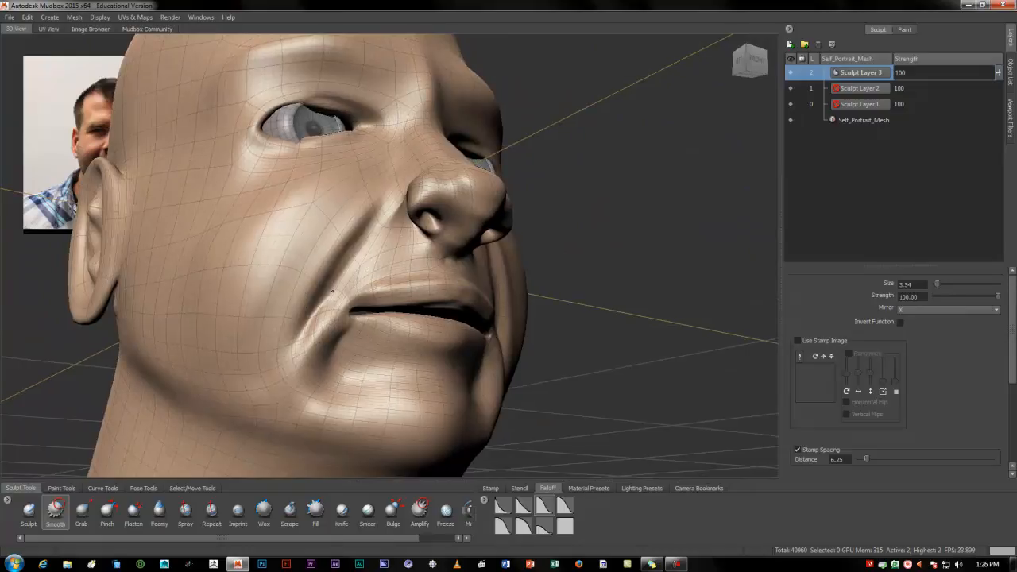
{"action": "left_click_drag", "start_coordinate": [421, 369], "coordinate": [329, 392], "text": "alt"}
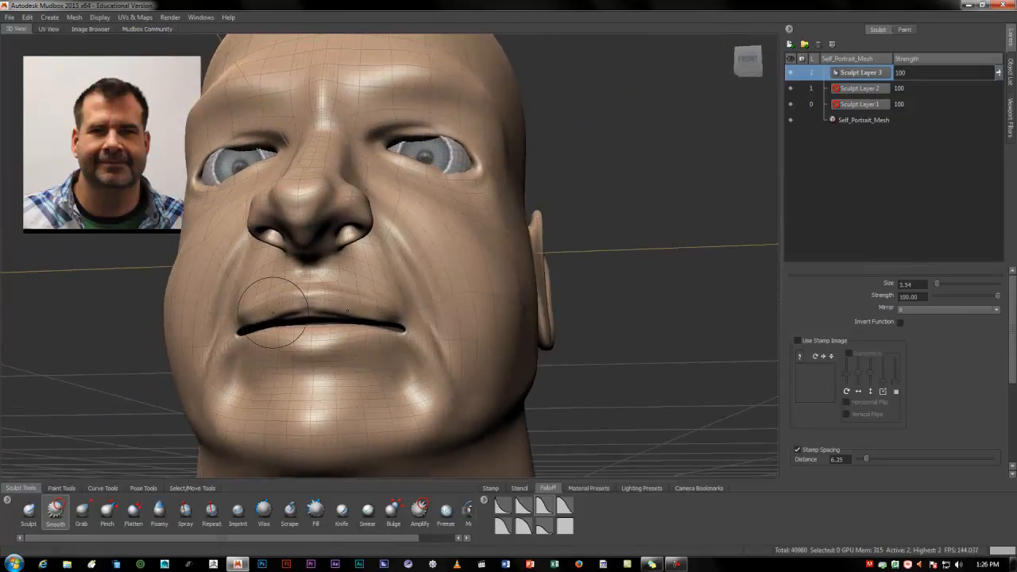
{"action": "mouse_move", "coordinate": [334, 405]}
{"action": "left_mouse_down", "text": "alt"}
{"action": "mouse_move", "coordinate": [352, 418]}
{"action": "mouse_move", "coordinate": [314, 394]}
{"action": "mouse_move", "coordinate": [257, 398]}
{"action": "left_mouse_up", "text": "alt"}
{"action": "left_click_drag", "start_coordinate": [279, 351], "coordinate": [271, 369], "text": "alt"}
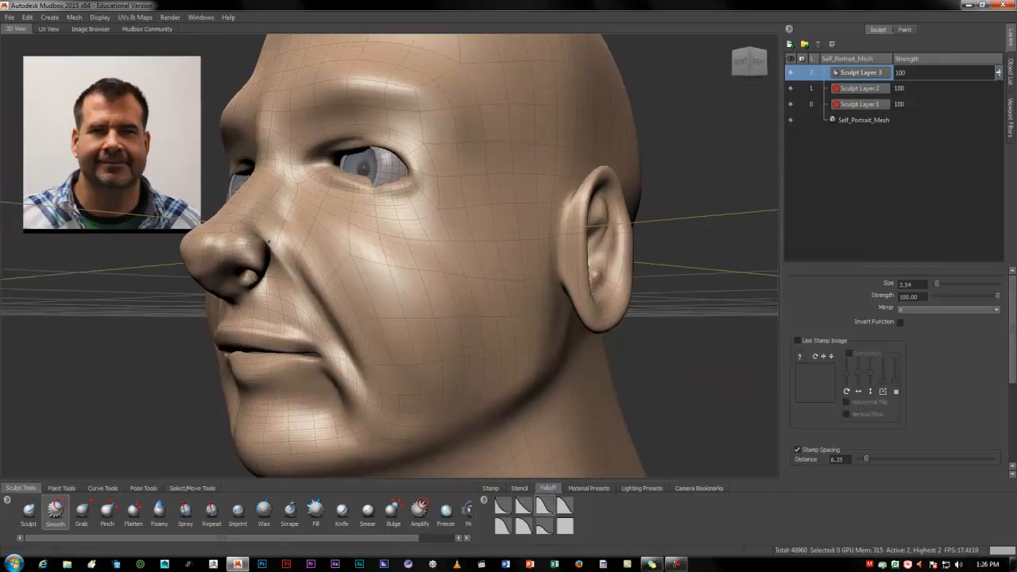
{"action": "right_click_drag", "start_coordinate": [297, 305], "coordinate": [404, 303], "text": "alt"}
{"action": "left_click_drag", "start_coordinate": [249, 336], "coordinate": [227, 325], "text": "alt"}
{"action": "middle_click_drag", "start_coordinate": [227, 325], "coordinate": [290, 325], "text": "alt"}
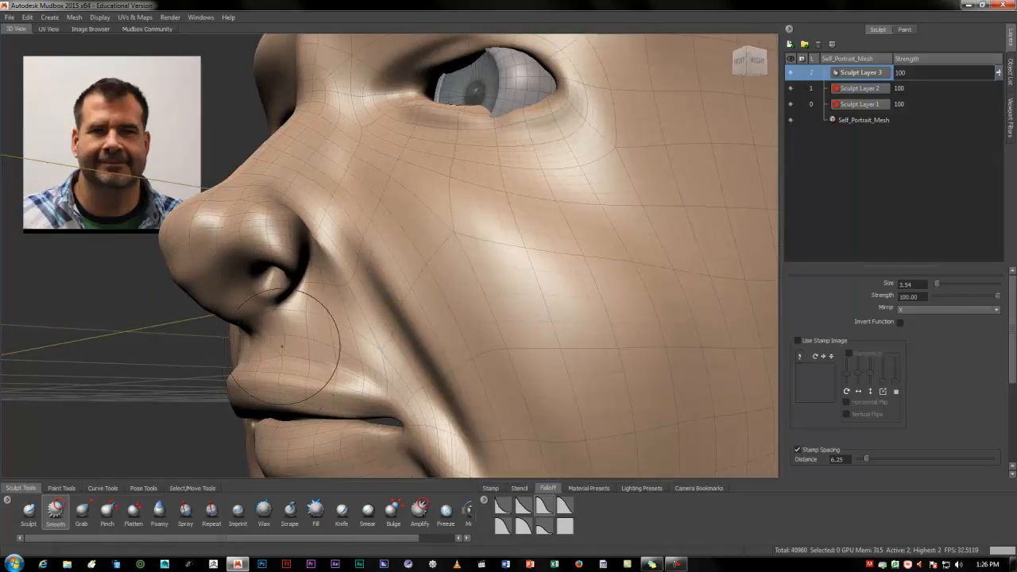
Smooth the nose wings and underside of the nose with a rounded falloff and the Smooth brush at size 1.63
{"action": "left_click", "coordinate": [518, 527]}
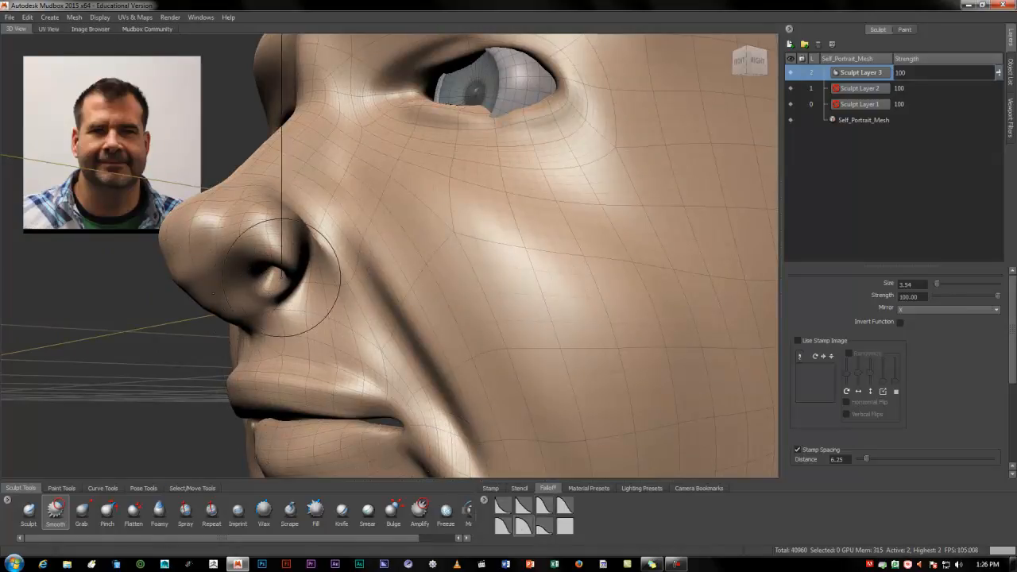
{"action": "left_click_drag", "start_coordinate": [246, 286], "coordinate": [238, 286]}
{"action": "left_click_drag", "start_coordinate": [328, 264], "coordinate": [317, 246]}
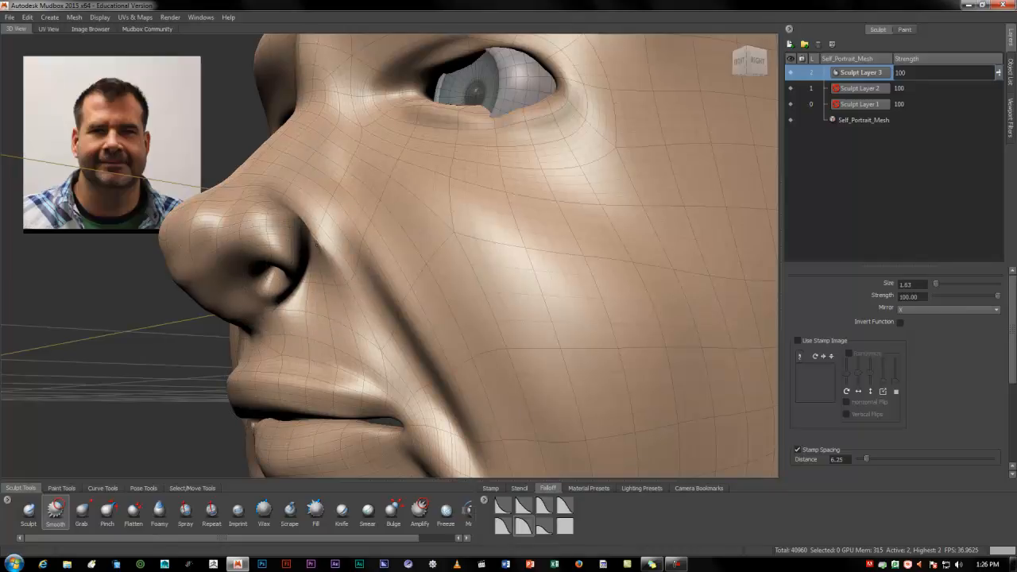
{"action": "left_click_drag", "start_coordinate": [318, 291], "coordinate": [393, 306], "text": "alt"}
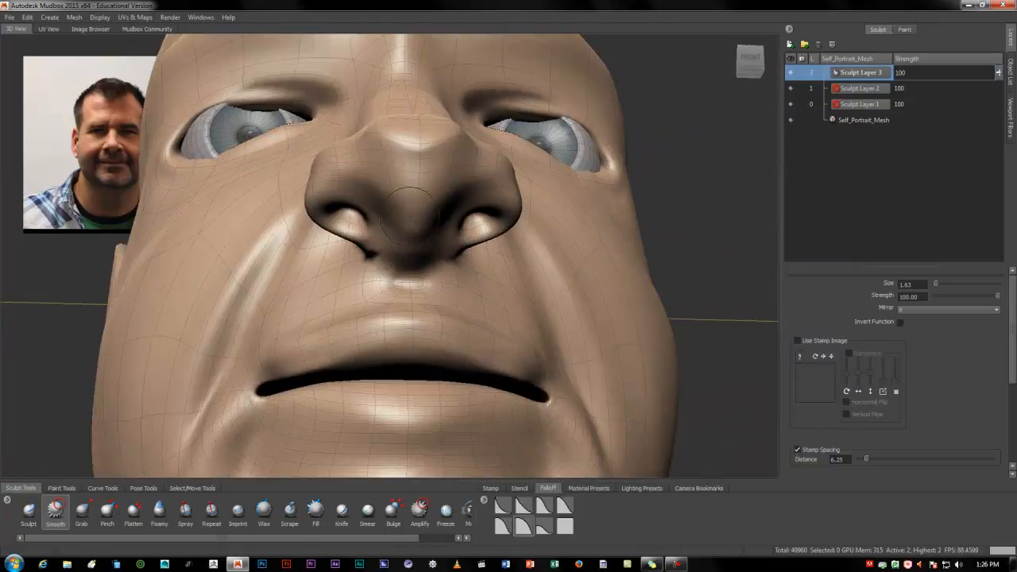
{"action": "left_click_drag", "start_coordinate": [414, 257], "coordinate": [374, 318], "text": "alt"}
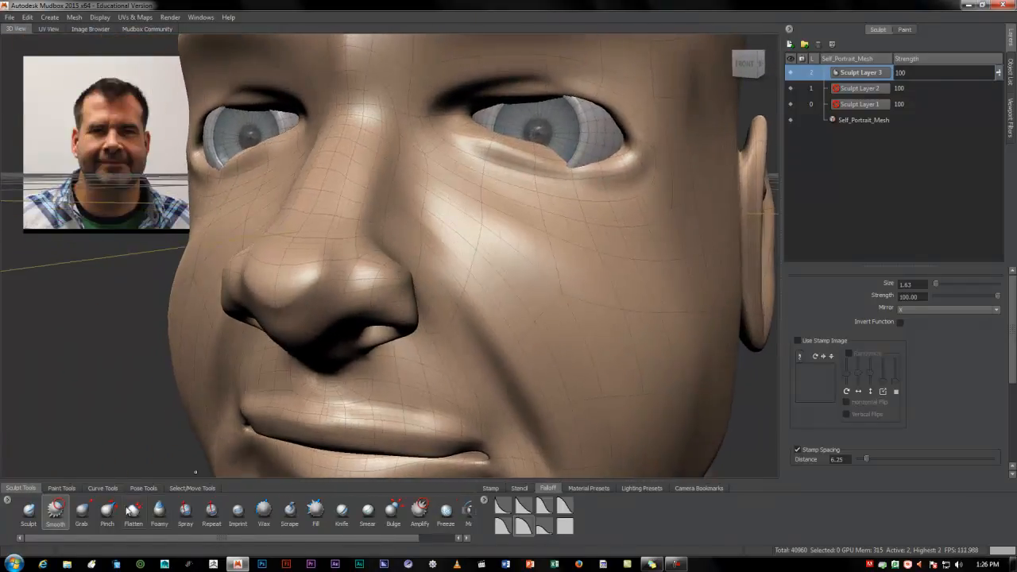
Reshape the tip of the nose with the Grab brush, using a different falloff and enlarging the brush to 3.23
{"action": "left_click", "coordinate": [80, 518]}
{"action": "left_click_drag", "start_coordinate": [272, 273], "coordinate": [153, 262], "text": "alt"}
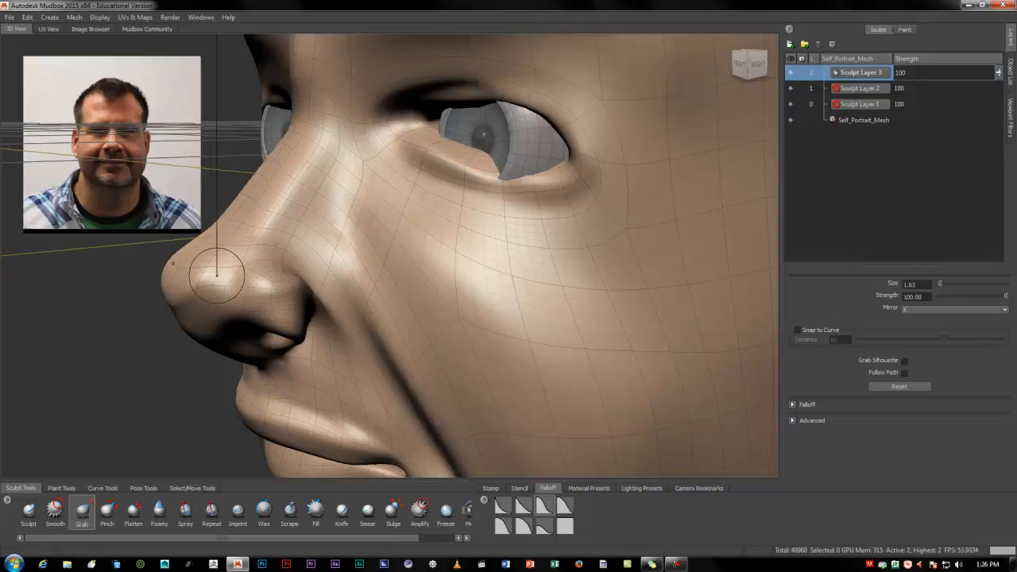
{"action": "left_click", "coordinate": [503, 525]}
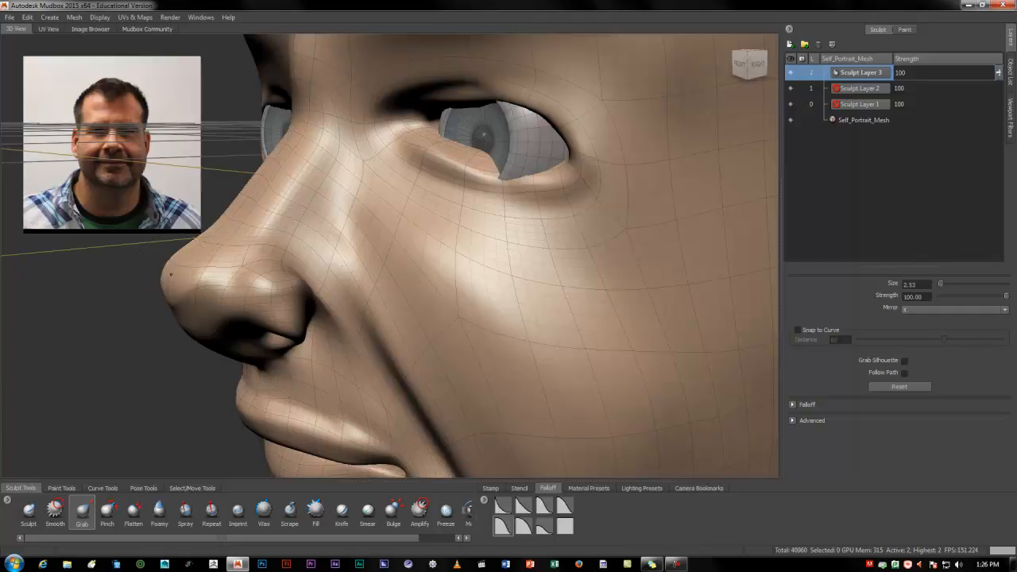
{"action": "mouse_move", "coordinate": [170, 272]}
{"action": "left_mouse_down"}
{"action": "mouse_move", "coordinate": [498, 280]}
{"action": "mouse_move", "coordinate": [485, 270]}
{"action": "left_mouse_up"}
{"action": "left_click_drag", "start_coordinate": [646, 261], "coordinate": [576, 300], "text": "alt"}
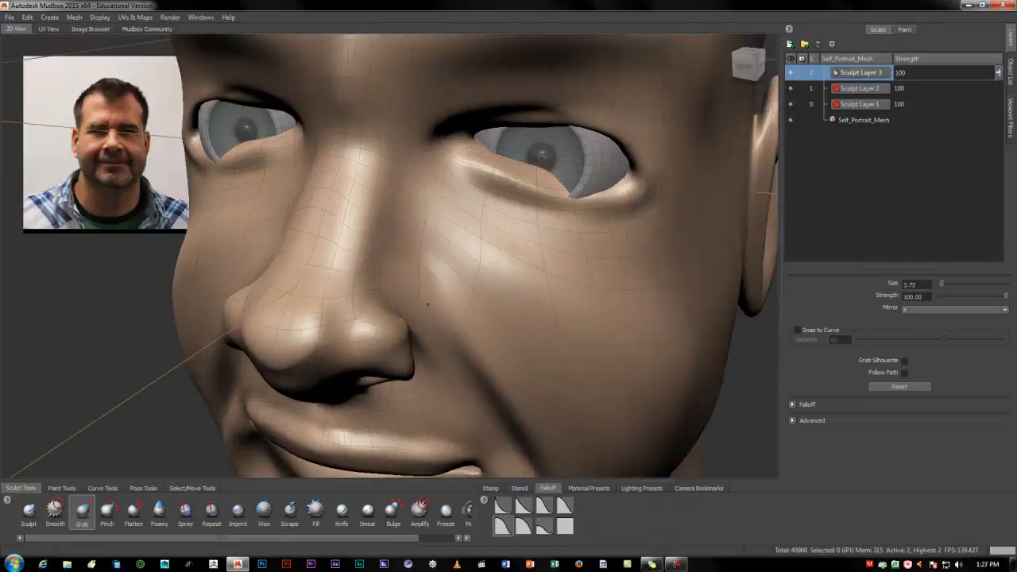
Adjust the nostrils and underside of the nose with the Grab brush, reducing its size to 1.15
{"action": "left_click_drag", "start_coordinate": [427, 304], "coordinate": [170, 275], "text": "alt"}
{"action": "mouse_move", "coordinate": [240, 292]}
{"action": "left_mouse_down", "text": "alt"}
{"action": "mouse_move", "coordinate": [196, 277]}
{"action": "mouse_move", "coordinate": [243, 266]}
{"action": "mouse_move", "coordinate": [394, 283]}
{"action": "mouse_move", "coordinate": [307, 317]}
{"action": "left_mouse_up", "text": "alt"}
{"action": "mouse_move", "coordinate": [332, 274]}
{"action": "left_mouse_down", "text": "alt"}
{"action": "mouse_move", "coordinate": [271, 278]}
{"action": "mouse_move", "coordinate": [423, 282]}
{"action": "mouse_move", "coordinate": [296, 259]}
{"action": "mouse_move", "coordinate": [294, 269]}
{"action": "mouse_move", "coordinate": [307, 278]}
{"action": "mouse_move", "coordinate": [373, 270]}
{"action": "mouse_move", "coordinate": [440, 243]}
{"action": "mouse_move", "coordinate": [330, 469]}
{"action": "left_mouse_up", "text": "alt"}
{"action": "key", "text": "b"}
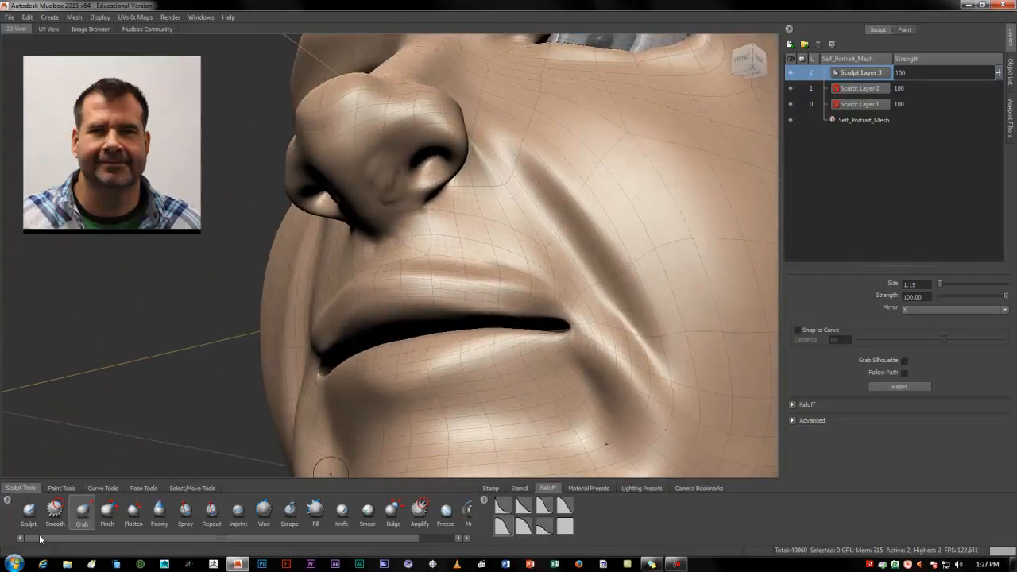
Carve out the nostril openings with the Sculpt brush at size 1.15 and strength 1.70
{"action": "left_click", "coordinate": [29, 510]}
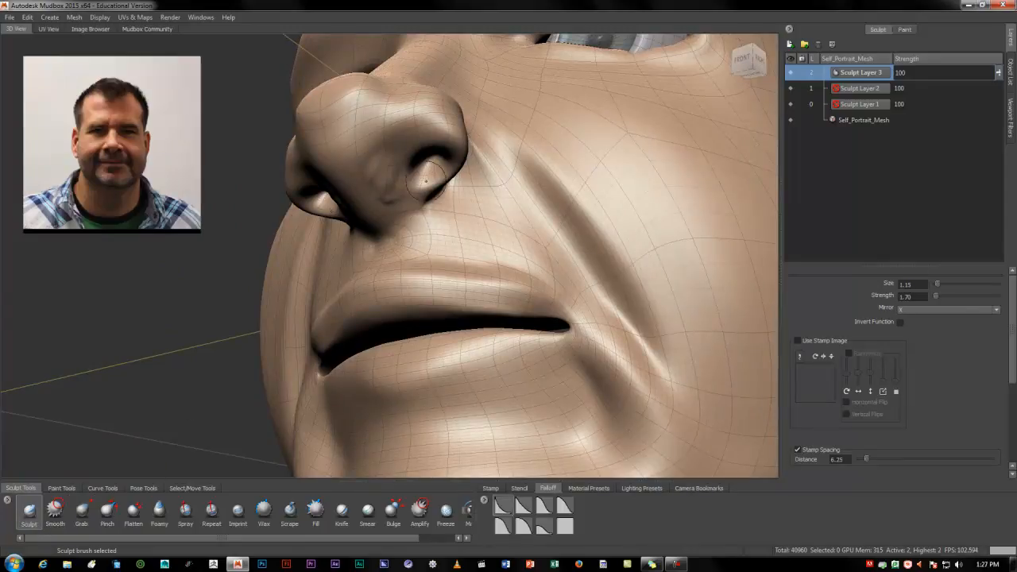
{"action": "left_click_drag", "start_coordinate": [429, 173], "coordinate": [420, 170]}
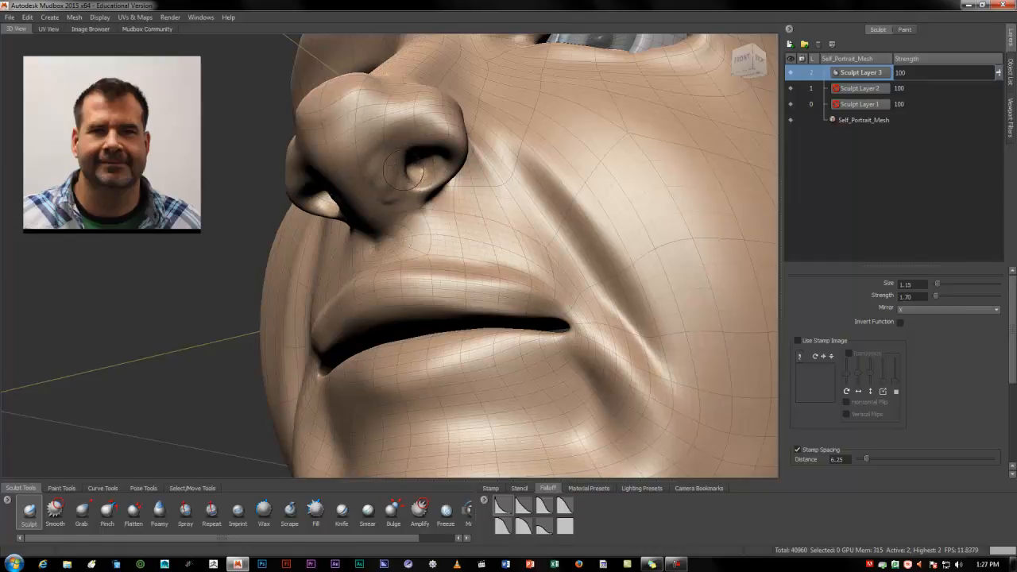
{"action": "left_click_drag", "start_coordinate": [412, 173], "coordinate": [498, 224], "text": "alt"}
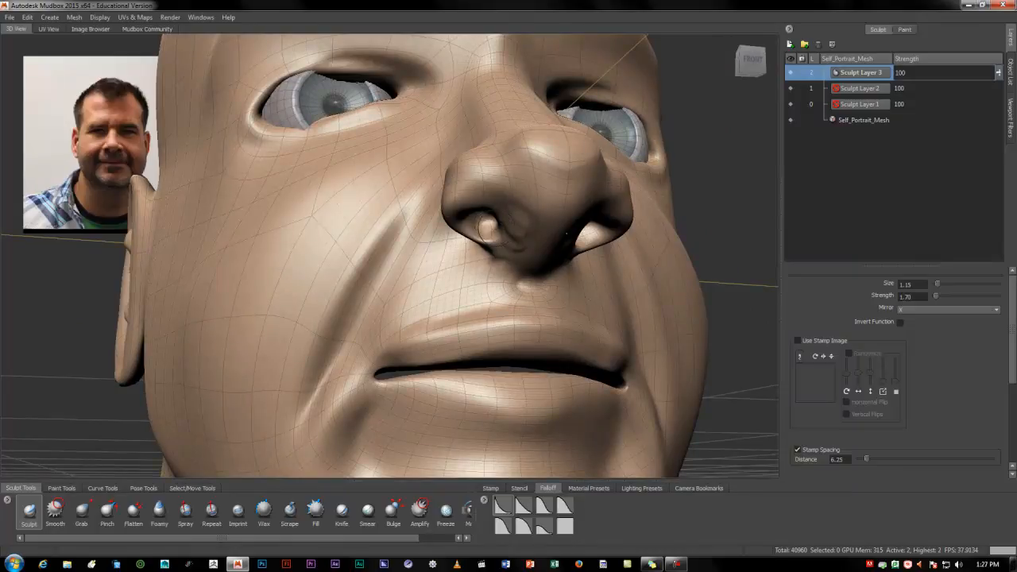
{"action": "left_click_drag", "start_coordinate": [499, 227], "coordinate": [516, 204]}
{"action": "left_click_drag", "start_coordinate": [518, 170], "coordinate": [527, 176]}
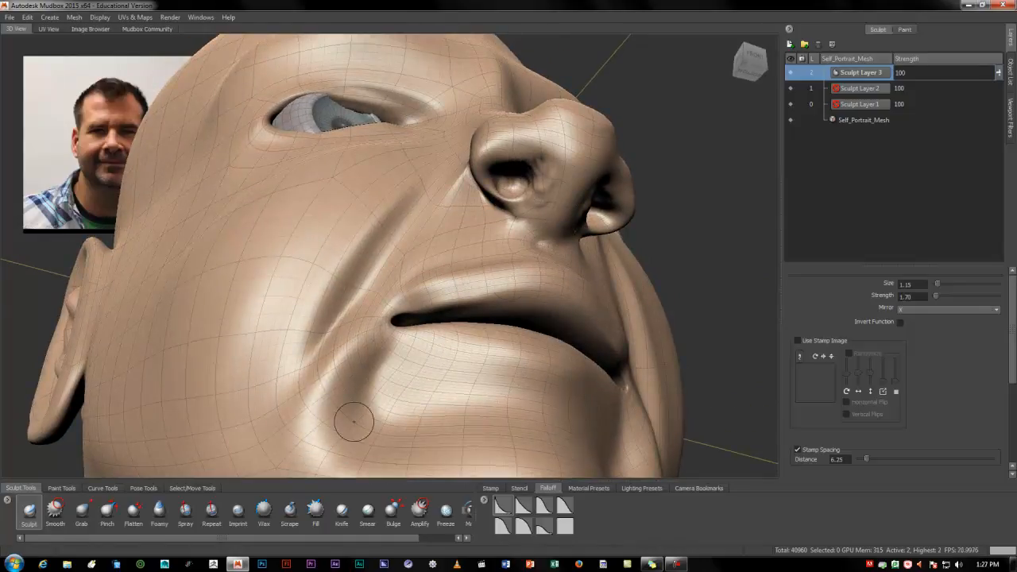
Smooth the nostril rims and the base of the nose with the Smooth brush at size 1.15 and strength 100
{"action": "left_click", "coordinate": [55, 512]}
{"action": "mouse_move", "coordinate": [532, 192]}
{"action": "left_mouse_down"}
{"action": "mouse_move", "coordinate": [541, 181]}
{"action": "mouse_move", "coordinate": [536, 201]}
{"action": "mouse_move", "coordinate": [488, 210]}
{"action": "left_mouse_up"}
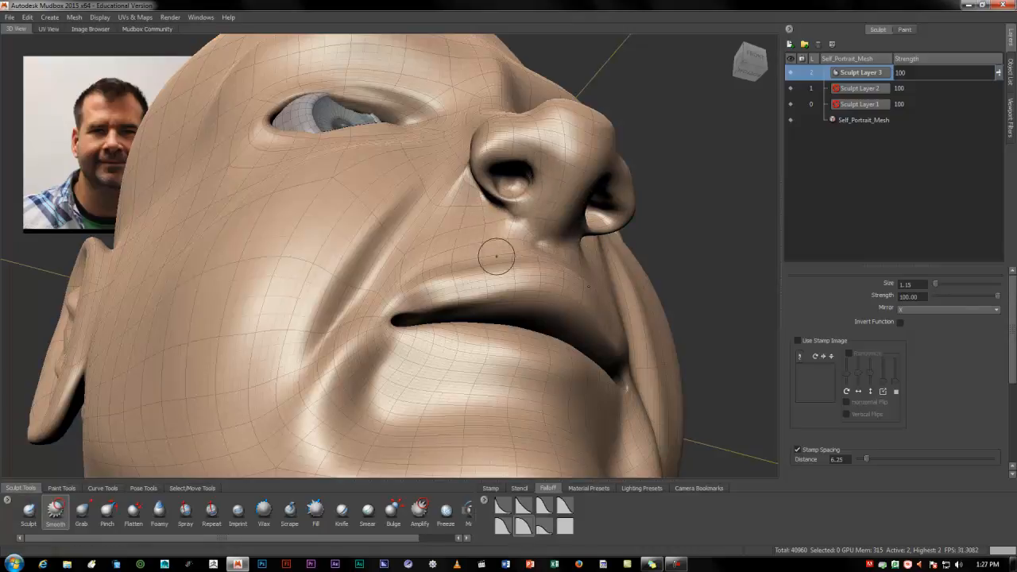
{"action": "left_click_drag", "start_coordinate": [535, 261], "coordinate": [393, 208], "text": "alt"}
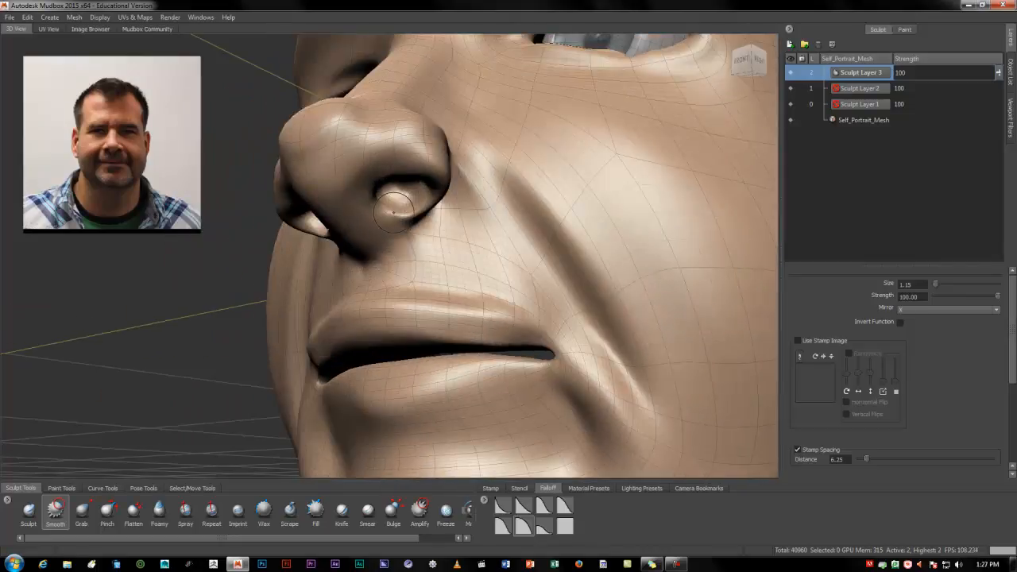
{"action": "left_click_drag", "start_coordinate": [433, 238], "coordinate": [387, 238], "text": "alt"}
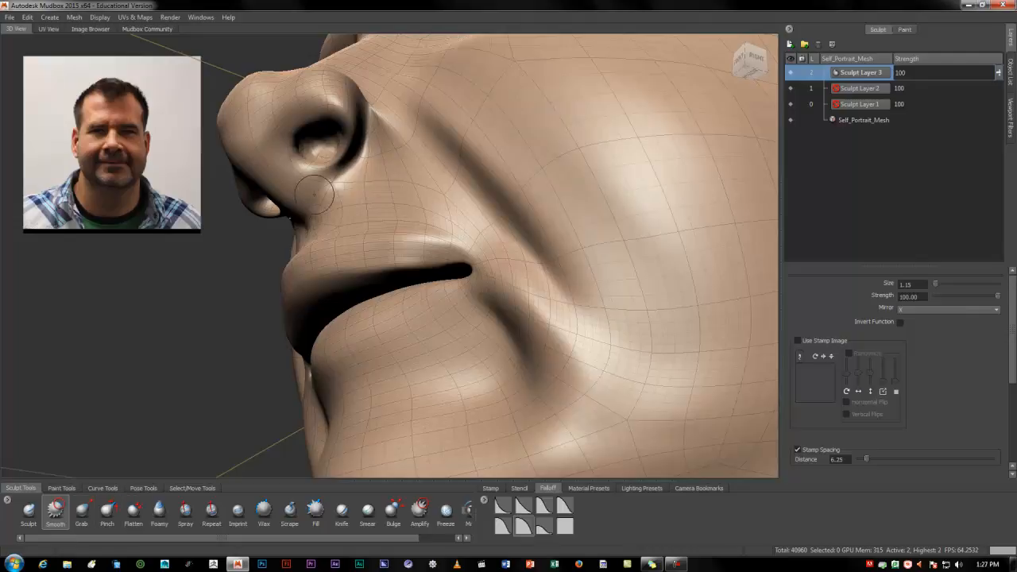
{"action": "left_click_drag", "start_coordinate": [332, 161], "coordinate": [332, 182]}
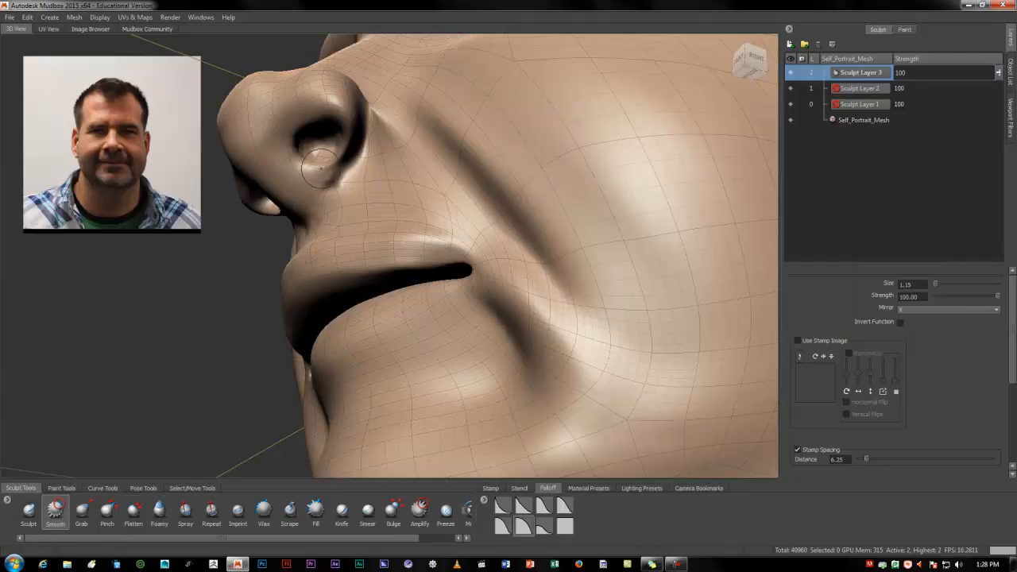
{"action": "mouse_move", "coordinate": [328, 184]}
{"action": "left_mouse_down"}
{"action": "mouse_move", "coordinate": [353, 126]}
{"action": "mouse_move", "coordinate": [397, 163]}
{"action": "mouse_move", "coordinate": [453, 177]}
{"action": "mouse_move", "coordinate": [475, 164]}
{"action": "left_mouse_up"}
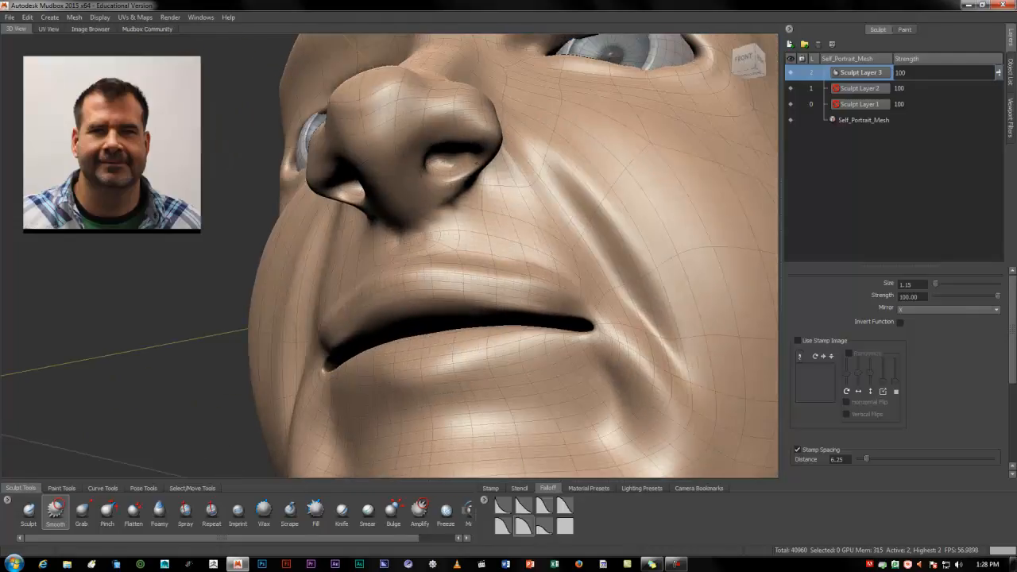
Build up the nostril wings and their creases on both sides with the Foamy brush at size 1.15 and strength 1.00
{"action": "mouse_move", "coordinate": [419, 181]}
{"action": "left_mouse_down", "text": "alt"}
{"action": "mouse_move", "coordinate": [404, 133]}
{"action": "mouse_move", "coordinate": [474, 143]}
{"action": "mouse_move", "coordinate": [514, 183]}
{"action": "left_mouse_up", "text": "alt"}
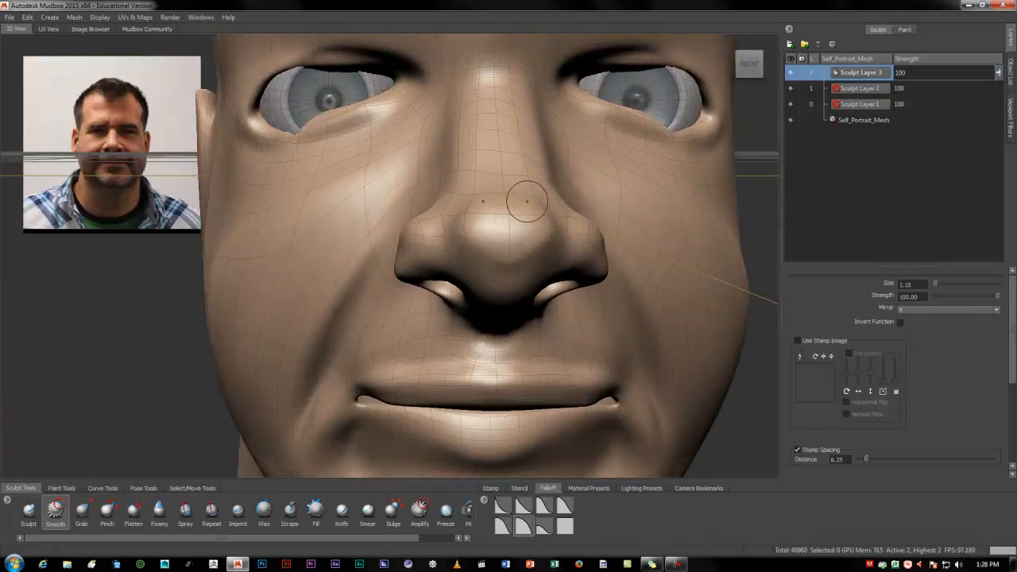
{"action": "left_click_drag", "start_coordinate": [380, 282], "coordinate": [342, 318], "text": "alt"}
{"action": "middle_click_drag", "start_coordinate": [370, 320], "coordinate": [345, 212], "text": "alt"}
{"action": "left_click_drag", "start_coordinate": [345, 212], "coordinate": [337, 174], "text": "alt"}
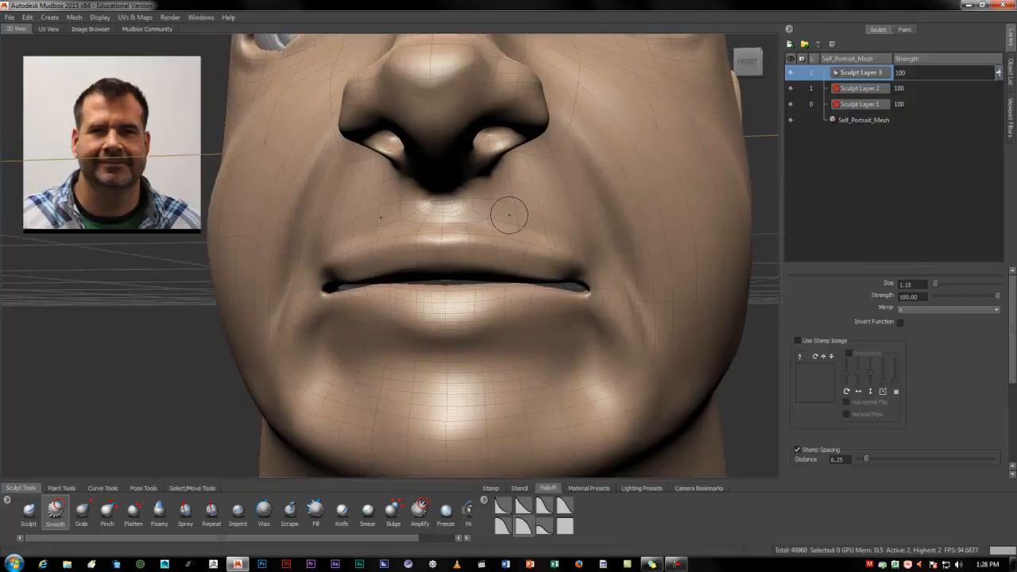
{"action": "left_click_drag", "start_coordinate": [509, 215], "coordinate": [431, 208], "text": "alt"}
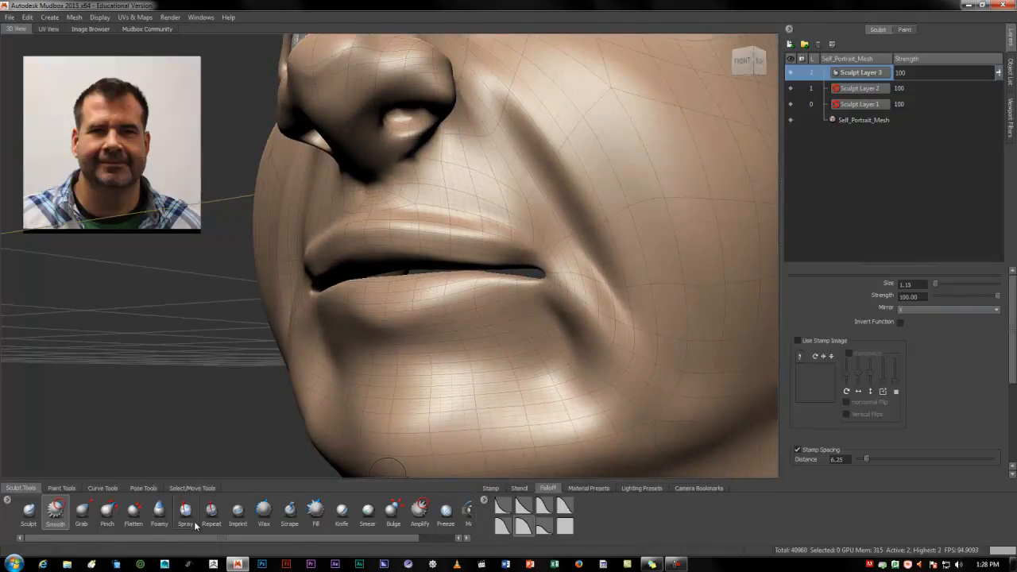
{"action": "left_click", "coordinate": [158, 517]}
{"action": "left_click_drag", "start_coordinate": [395, 176], "coordinate": [462, 103], "text": "alt"}
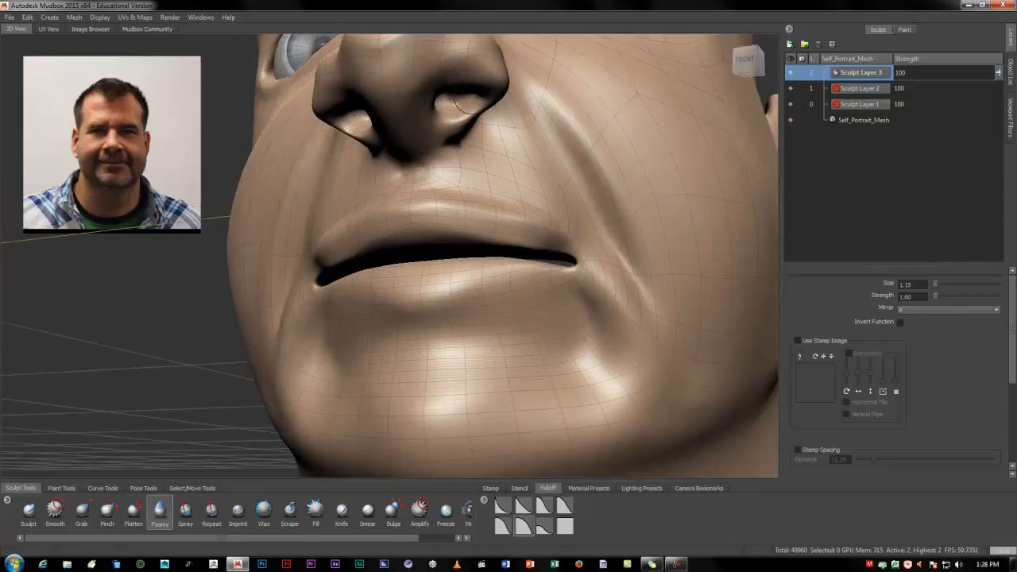
{"action": "mouse_move", "coordinate": [479, 138]}
{"action": "left_mouse_down", "text": "alt"}
{"action": "mouse_move", "coordinate": [382, 144]}
{"action": "mouse_move", "coordinate": [391, 116]}
{"action": "mouse_move", "coordinate": [370, 140]}
{"action": "mouse_move", "coordinate": [326, 159]}
{"action": "left_mouse_up", "text": "alt"}
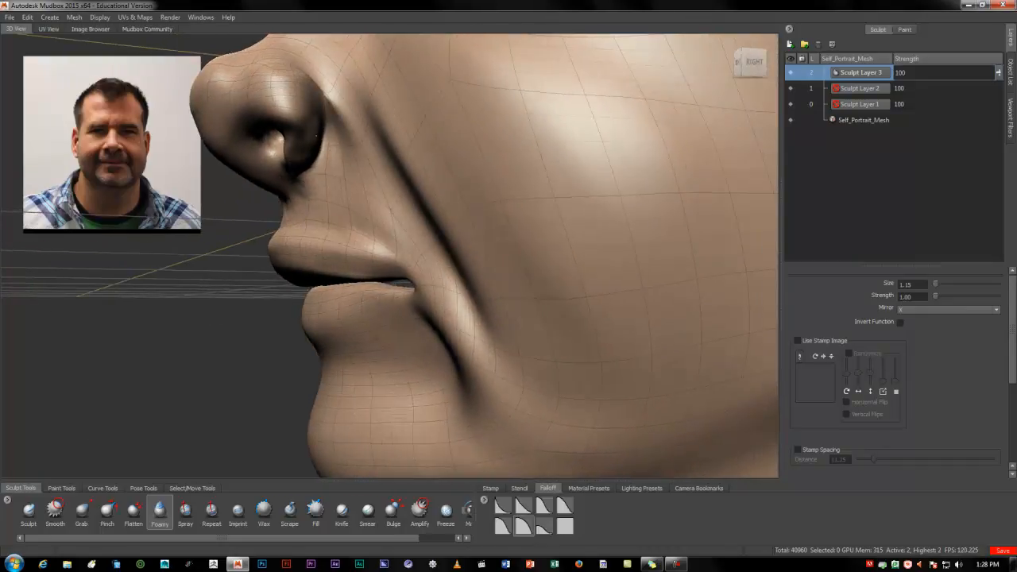
{"action": "mouse_move", "coordinate": [309, 118]}
{"action": "left_mouse_down"}
{"action": "mouse_move", "coordinate": [311, 174]}
{"action": "mouse_move", "coordinate": [457, 176]}
{"action": "mouse_move", "coordinate": [484, 162]}
{"action": "mouse_move", "coordinate": [546, 170]}
{"action": "mouse_move", "coordinate": [509, 166]}
{"action": "left_mouse_up"}
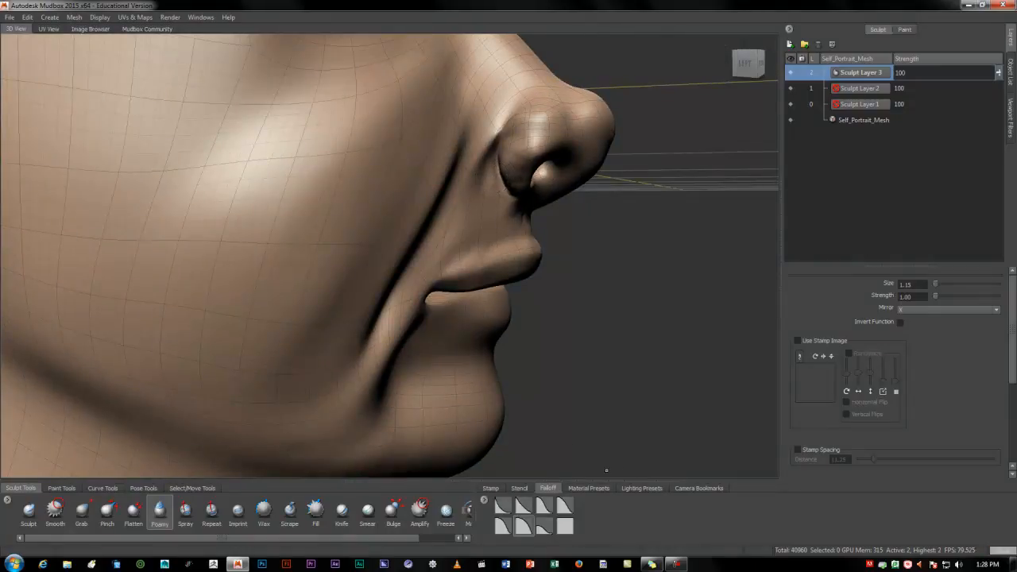
Refine the nostril wings with the Foamy brush, using a steeper falloff, size 2.09 and strength 1.00
{"action": "left_click", "coordinate": [542, 506]}
{"action": "left_click", "coordinate": [522, 505]}
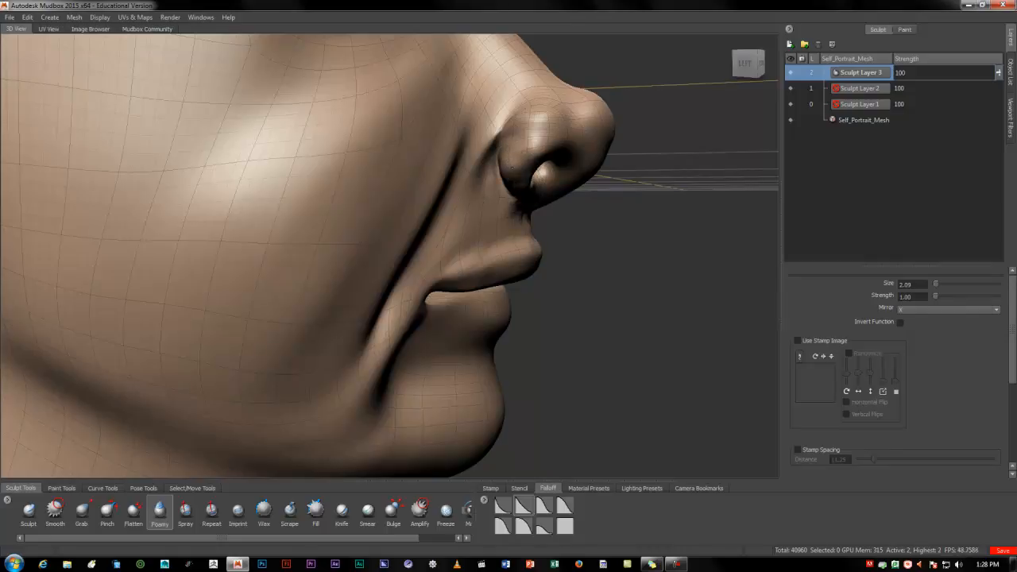
{"action": "left_click_drag", "start_coordinate": [514, 152], "coordinate": [523, 134]}
{"action": "left_click_drag", "start_coordinate": [513, 243], "coordinate": [457, 155], "text": "alt"}
{"action": "left_click_drag", "start_coordinate": [520, 190], "coordinate": [358, 191], "text": "alt"}
{"action": "mouse_move", "coordinate": [465, 119]}
{"action": "left_mouse_down"}
{"action": "mouse_move", "coordinate": [471, 147]}
{"action": "mouse_move", "coordinate": [433, 184]}
{"action": "left_mouse_up"}
{"action": "left_click_drag", "start_coordinate": [429, 191], "coordinate": [519, 231], "text": "alt"}
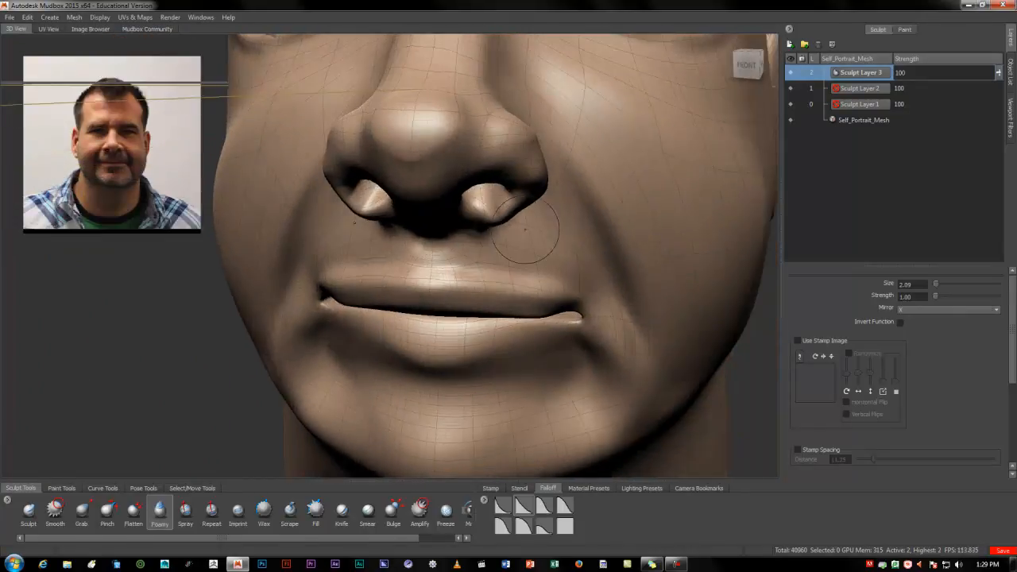
Smooth the nose with the Smooth brush at strength 100, reducing its size to 4.30
{"action": "right_click_drag", "start_coordinate": [520, 231], "coordinate": [469, 226], "text": "alt"}
{"action": "left_click_drag", "start_coordinate": [469, 226], "coordinate": [515, 294], "text": "alt"}
{"action": "right_click_drag", "start_coordinate": [515, 294], "coordinate": [465, 278], "text": "alt"}
{"action": "left_click_drag", "start_coordinate": [464, 278], "coordinate": [407, 240], "text": "alt"}
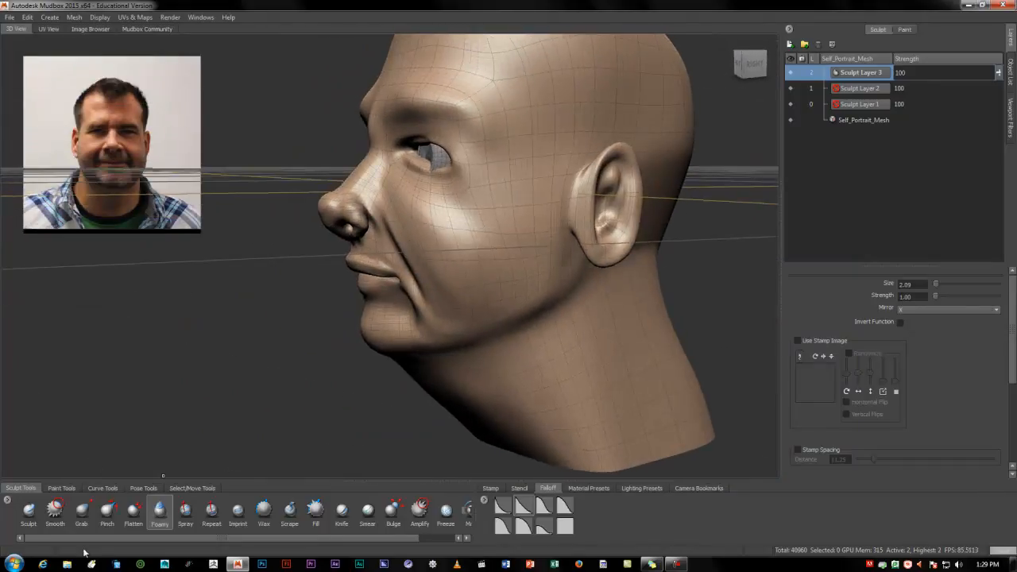
{"action": "left_click", "coordinate": [55, 512]}
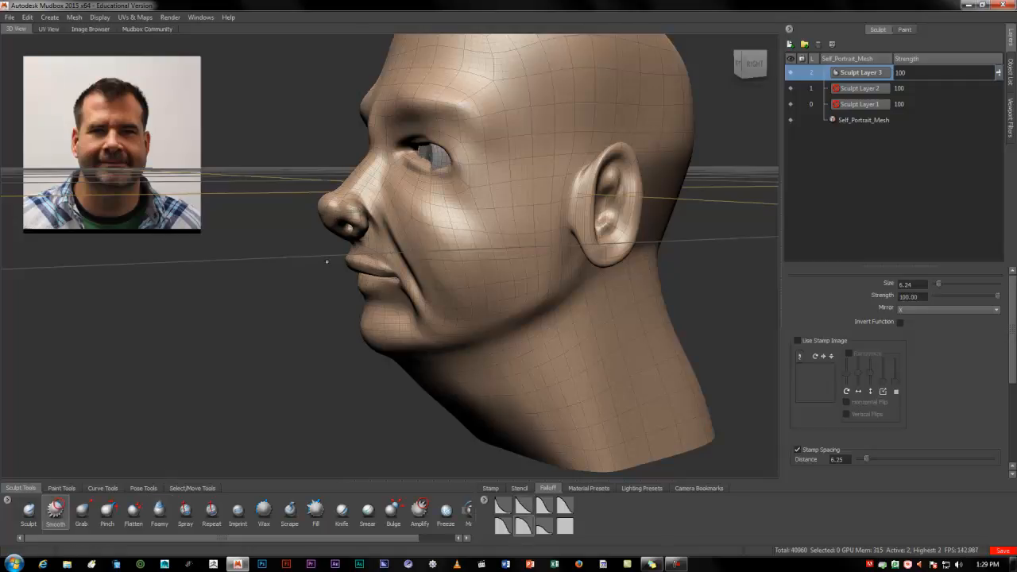
{"action": "left_click_drag", "start_coordinate": [327, 264], "coordinate": [328, 249], "text": "alt"}
{"action": "mouse_move", "coordinate": [329, 250]}
{"action": "right_mouse_down", "text": "alt"}
{"action": "mouse_move", "coordinate": [421, 252]}
{"action": "mouse_move", "coordinate": [460, 241]}
{"action": "right_mouse_up", "text": "alt"}
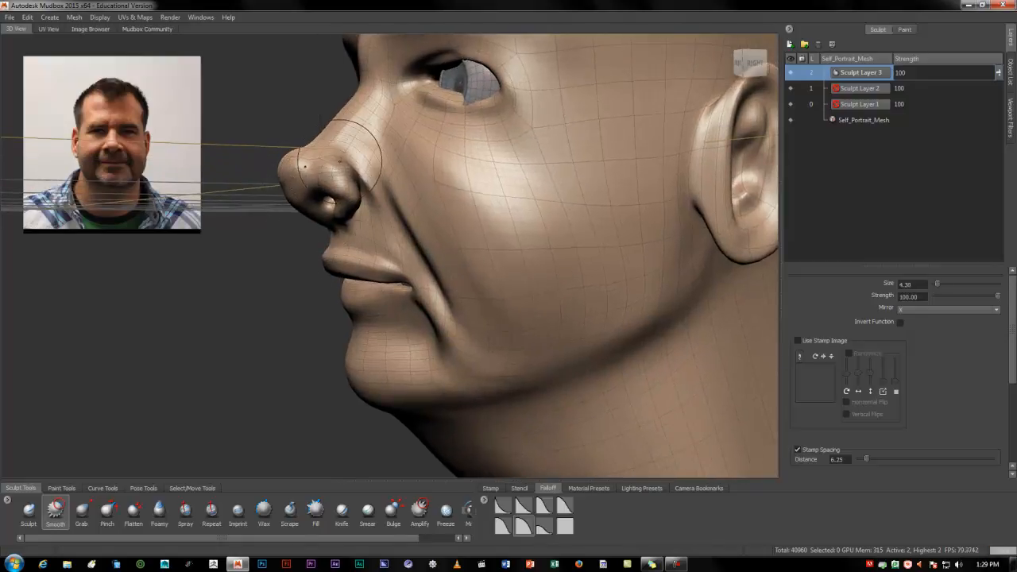
{"action": "mouse_move", "coordinate": [361, 254]}
{"action": "left_mouse_down", "text": "alt"}
{"action": "mouse_move", "coordinate": [300, 184]}
{"action": "mouse_move", "coordinate": [500, 202]}
{"action": "mouse_move", "coordinate": [389, 207]}
{"action": "mouse_move", "coordinate": [429, 190]}
{"action": "mouse_move", "coordinate": [392, 259]}
{"action": "left_mouse_up", "text": "alt"}
{"action": "mouse_move", "coordinate": [432, 207]}
{"action": "left_mouse_down", "text": "alt"}
{"action": "mouse_move", "coordinate": [398, 145]}
{"action": "mouse_move", "coordinate": [369, 153]}
{"action": "left_mouse_up", "text": "alt"}
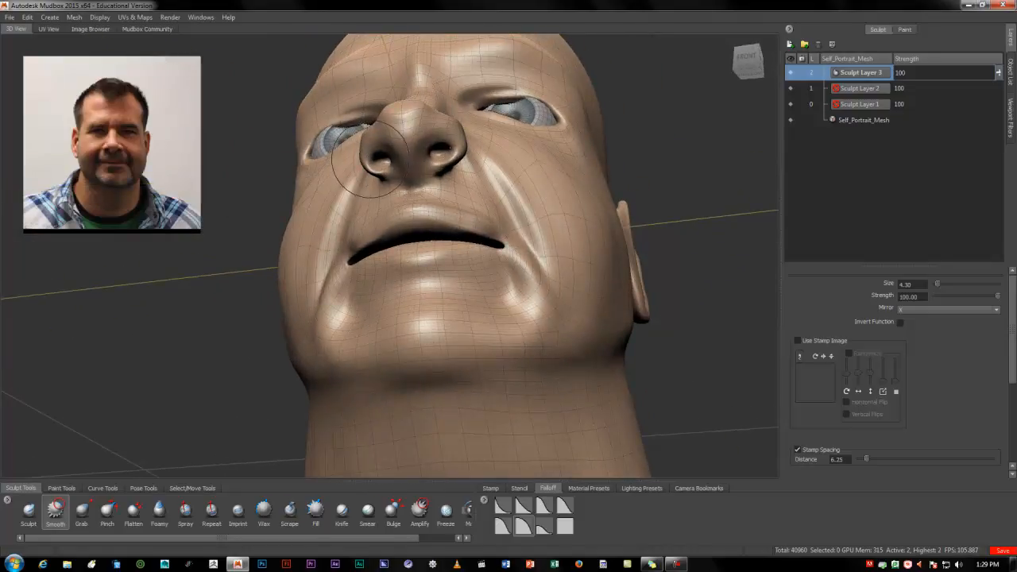
Flatten the sides of the nose bridge up to the inner brow with the Flatten brush at size 2.54 and strength 47.90
{"action": "mouse_move", "coordinate": [413, 181]}
{"action": "left_mouse_down", "text": "alt"}
{"action": "mouse_move", "coordinate": [431, 193]}
{"action": "mouse_move", "coordinate": [445, 185]}
{"action": "mouse_move", "coordinate": [452, 196]}
{"action": "mouse_move", "coordinate": [416, 199]}
{"action": "mouse_move", "coordinate": [434, 216]}
{"action": "mouse_move", "coordinate": [416, 258]}
{"action": "mouse_move", "coordinate": [400, 261]}
{"action": "mouse_move", "coordinate": [403, 238]}
{"action": "left_mouse_up", "text": "alt"}
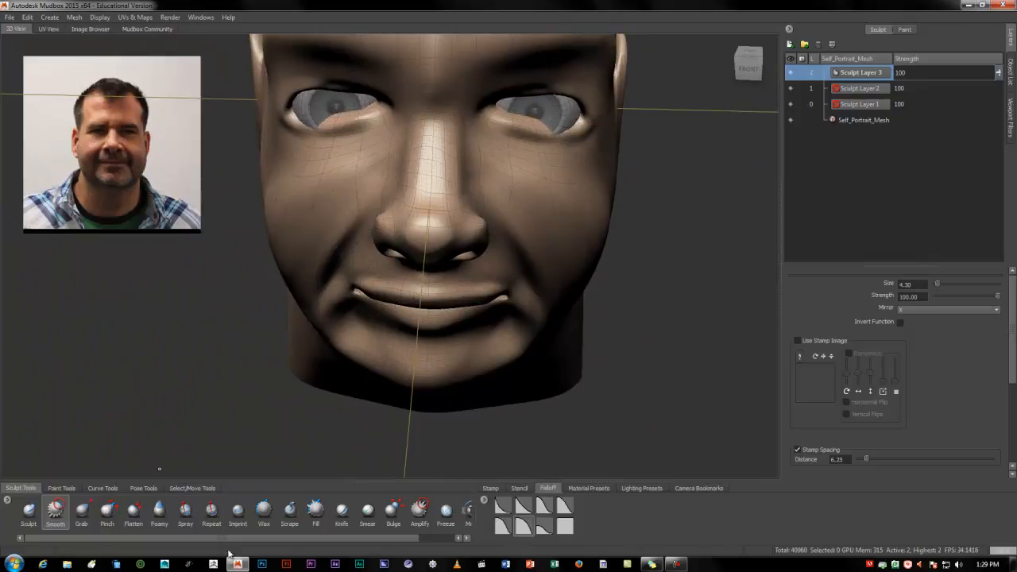
{"action": "mouse_move", "coordinate": [478, 274]}
{"action": "left_mouse_down", "text": "alt"}
{"action": "mouse_move", "coordinate": [473, 259]}
{"action": "mouse_move", "coordinate": [391, 216]}
{"action": "mouse_move", "coordinate": [354, 239]}
{"action": "mouse_move", "coordinate": [524, 226]}
{"action": "mouse_move", "coordinate": [445, 239]}
{"action": "mouse_move", "coordinate": [362, 234]}
{"action": "left_mouse_up", "text": "alt"}
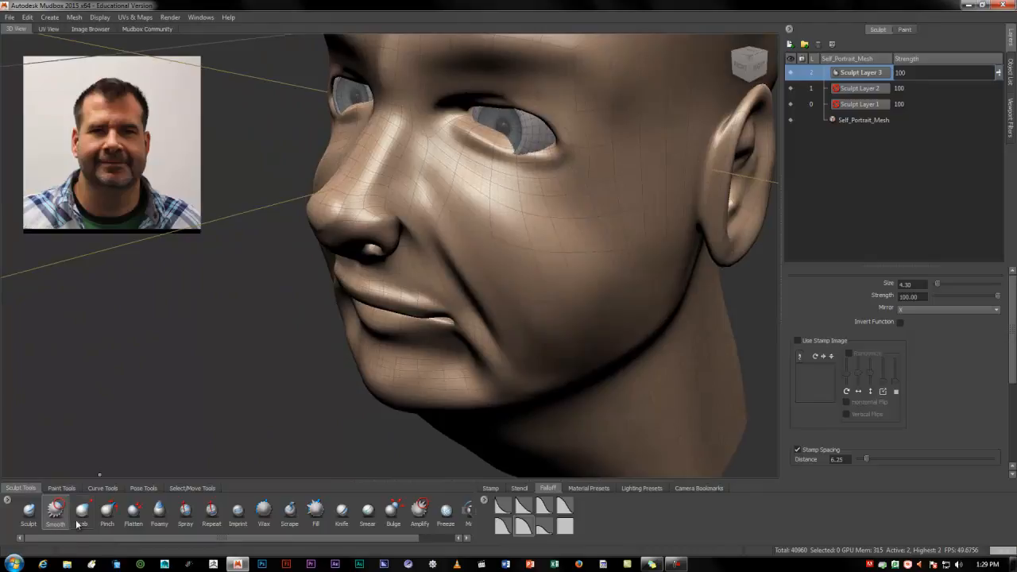
{"action": "left_click", "coordinate": [133, 512]}
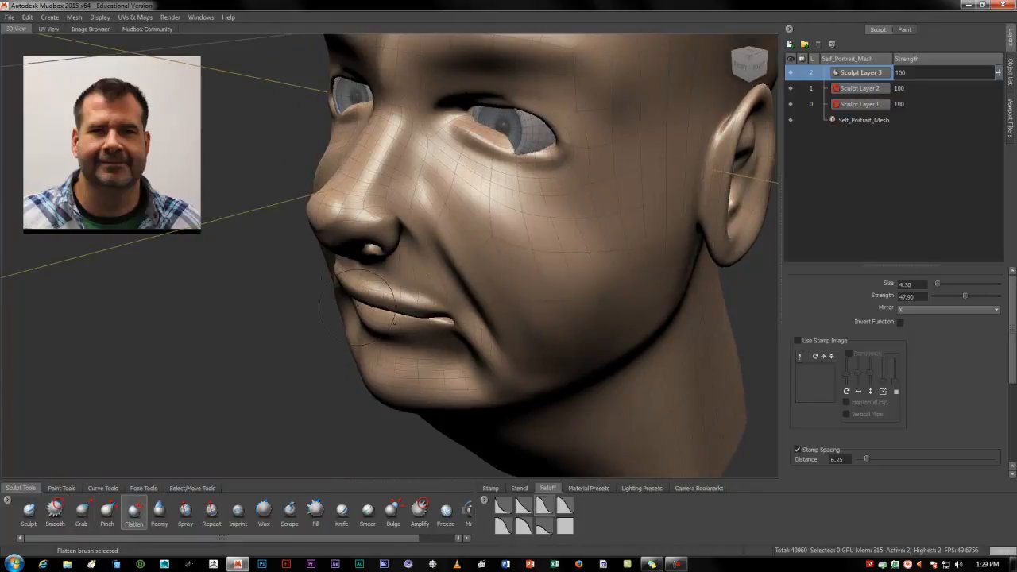
{"action": "key", "text": "b"}
{"action": "left_click_drag", "start_coordinate": [425, 195], "coordinate": [382, 190]}
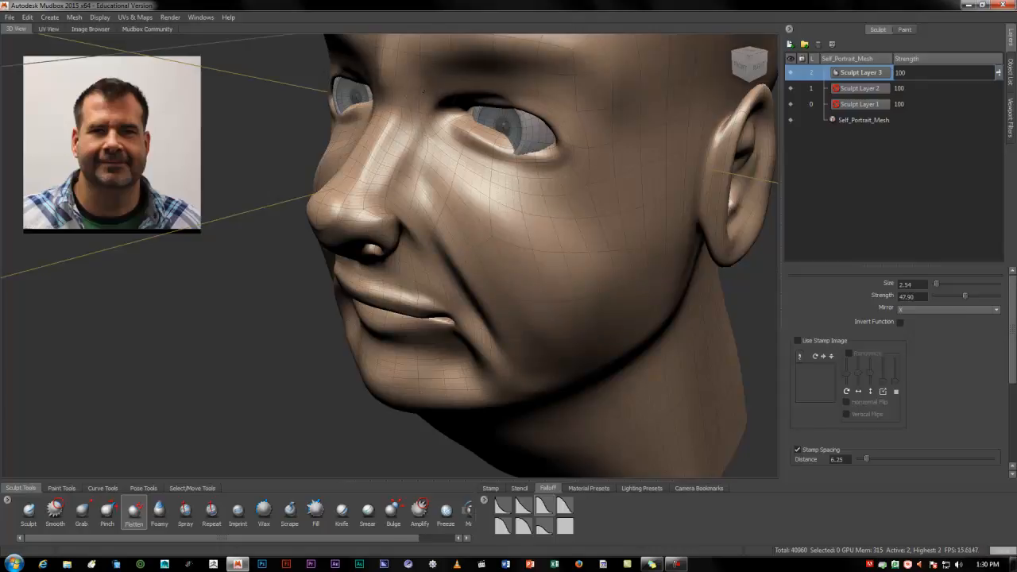
{"action": "left_click_drag", "start_coordinate": [447, 109], "coordinate": [449, 142], "text": "alt"}
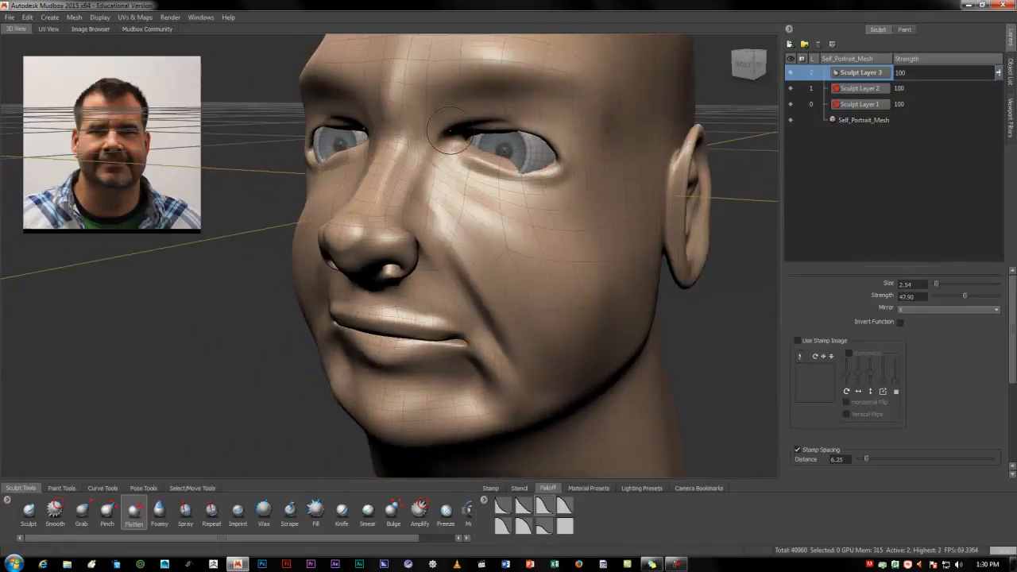
Flatten the inner brow area at brush size 1.27, and work down the nose bridge at size 1.76
{"action": "middle_click_drag", "start_coordinate": [449, 141], "coordinate": [431, 189], "text": "alt"}
{"action": "mouse_move", "coordinate": [430, 189]}
{"action": "left_mouse_down", "text": "alt"}
{"action": "mouse_move", "coordinate": [464, 168]}
{"action": "mouse_move", "coordinate": [445, 166]}
{"action": "left_mouse_up", "text": "alt"}
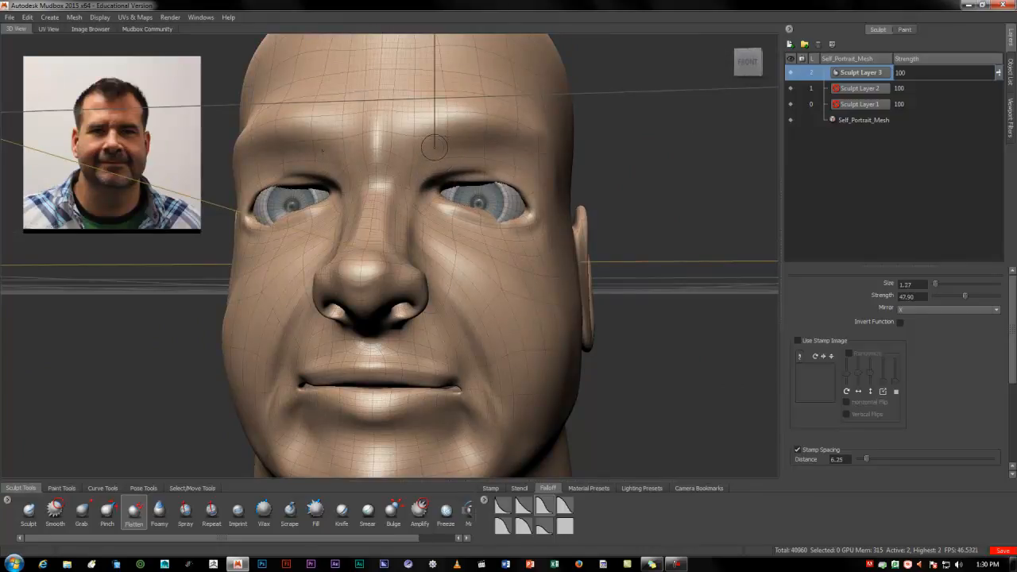
{"action": "left_click_drag", "start_coordinate": [417, 149], "coordinate": [423, 146]}
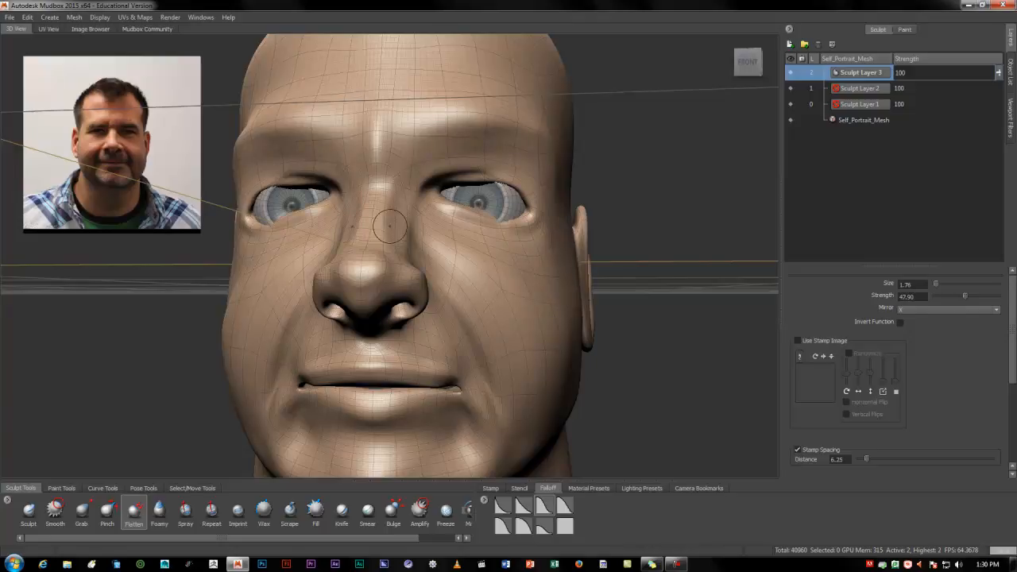
{"action": "mouse_move", "coordinate": [370, 218]}
{"action": "left_mouse_down", "text": "alt"}
{"action": "mouse_move", "coordinate": [417, 265]}
{"action": "mouse_move", "coordinate": [413, 250]}
{"action": "mouse_move", "coordinate": [477, 330]}
{"action": "left_mouse_up", "text": "alt"}
Hide Sculpt Layers 3, 2 and 1, show them again from the lowest up to compare the sculpting stages, and review the head
{"action": "left_click_drag", "start_coordinate": [408, 350], "coordinate": [500, 306], "text": "alt"}
{"action": "left_click", "coordinate": [791, 72]}
{"action": "left_click", "coordinate": [791, 88]}
{"action": "left_click", "coordinate": [792, 104]}
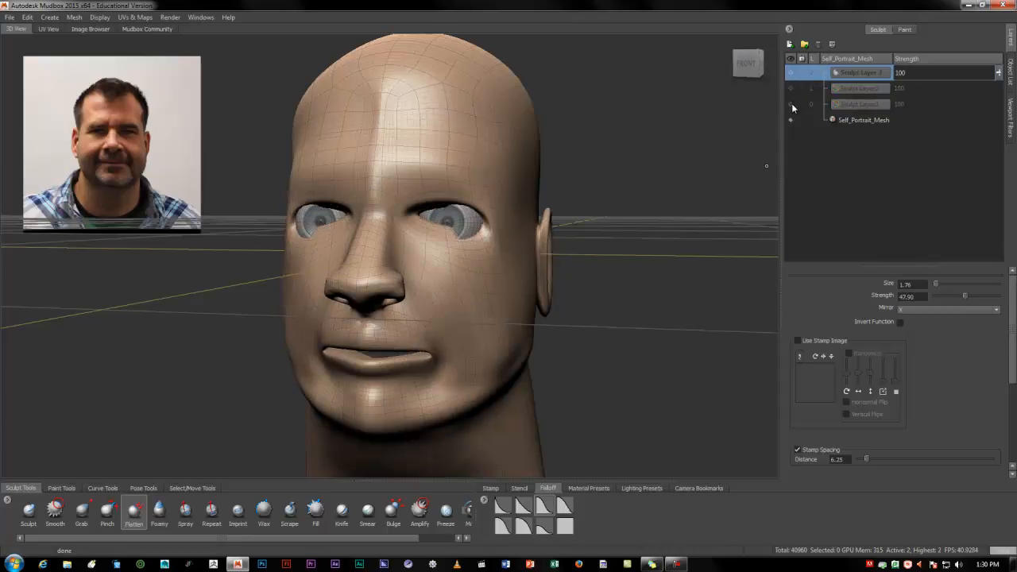
{"action": "left_click", "coordinate": [791, 105]}
{"action": "left_click", "coordinate": [791, 89]}
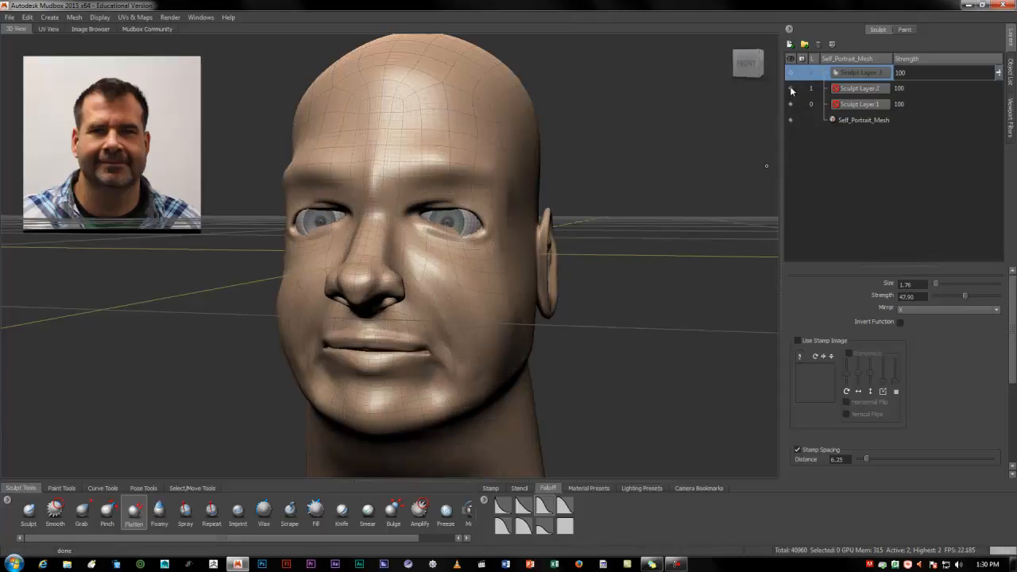
{"action": "left_click", "coordinate": [790, 72]}
{"action": "left_click_drag", "start_coordinate": [559, 276], "coordinate": [395, 315], "text": "alt"}
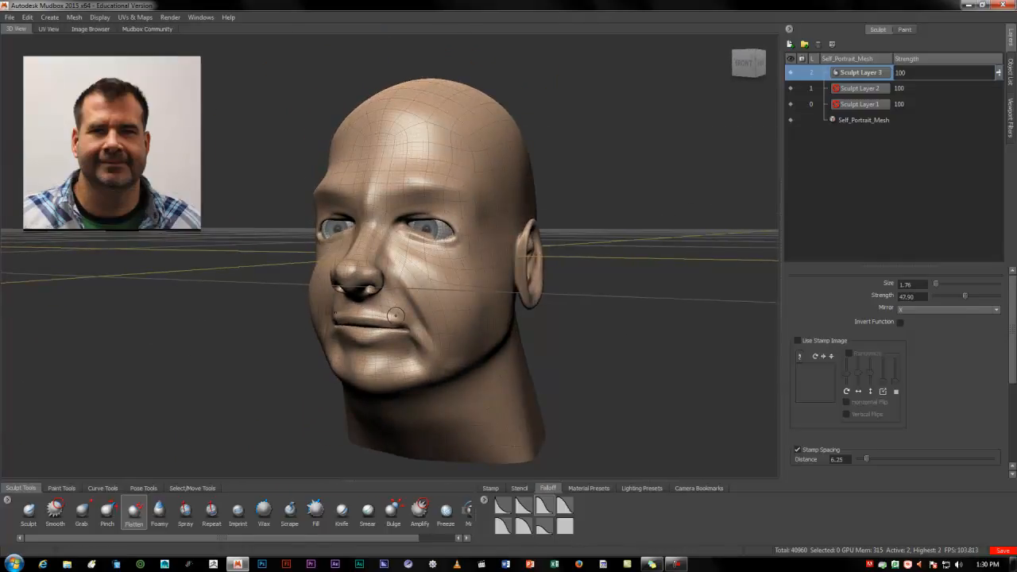
{"action": "right_click_drag", "start_coordinate": [360, 313], "coordinate": [432, 301], "text": "alt"}
{"action": "middle_click_drag", "start_coordinate": [432, 301], "coordinate": [401, 305], "text": "alt"}
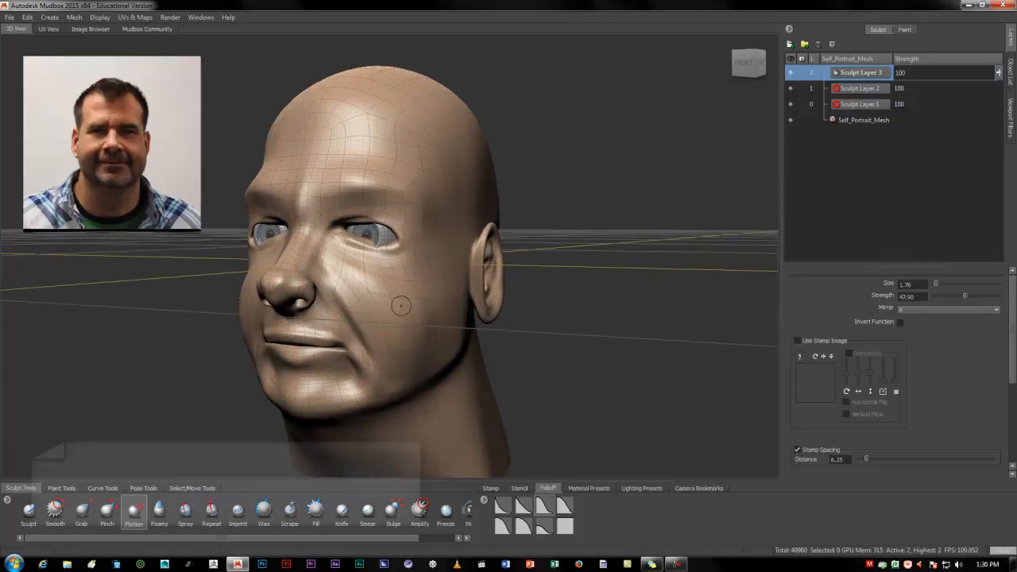
{"action": "left_click_drag", "start_coordinate": [402, 305], "coordinate": [462, 289], "text": "alt"}
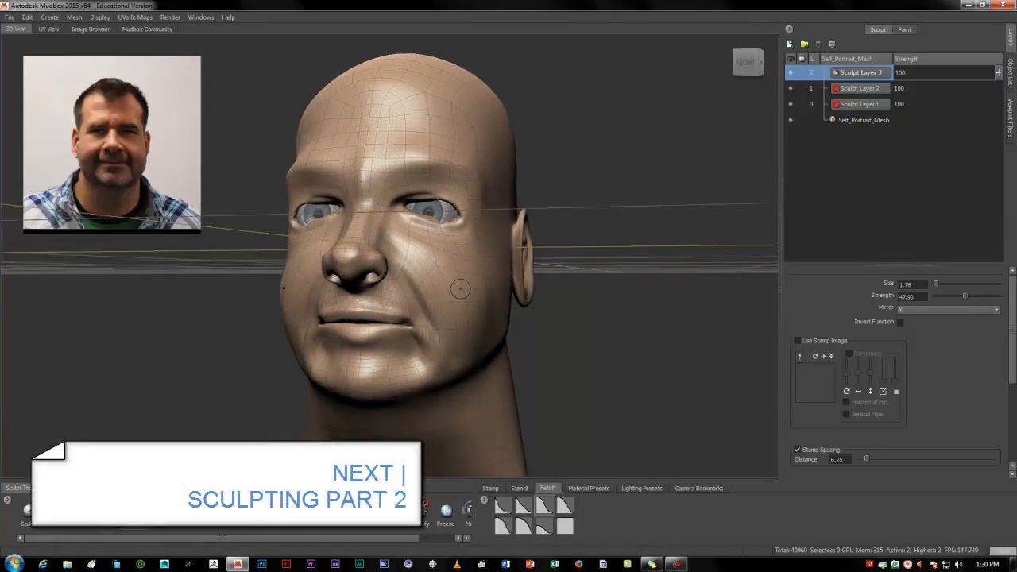